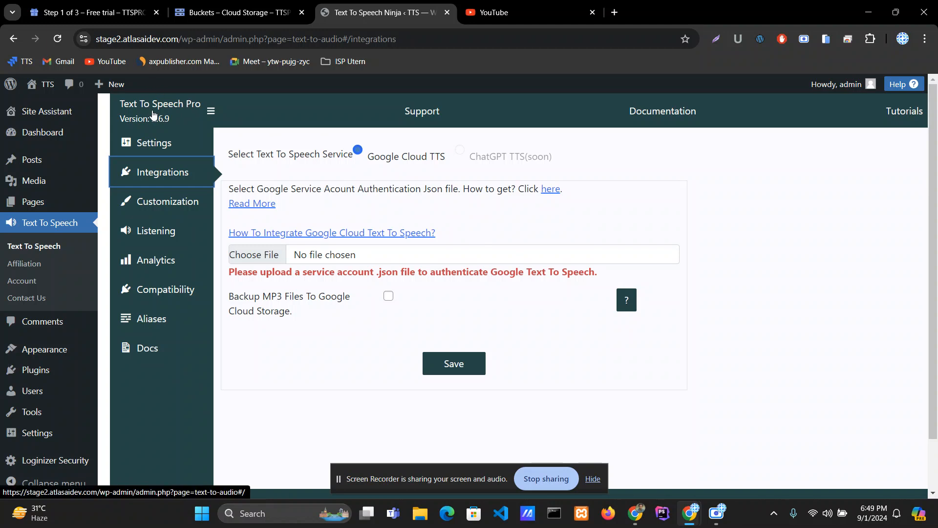
- Review the voice language options in the plugin's Listening settings and look over its Integrations and Customization pages
click(272, 376)
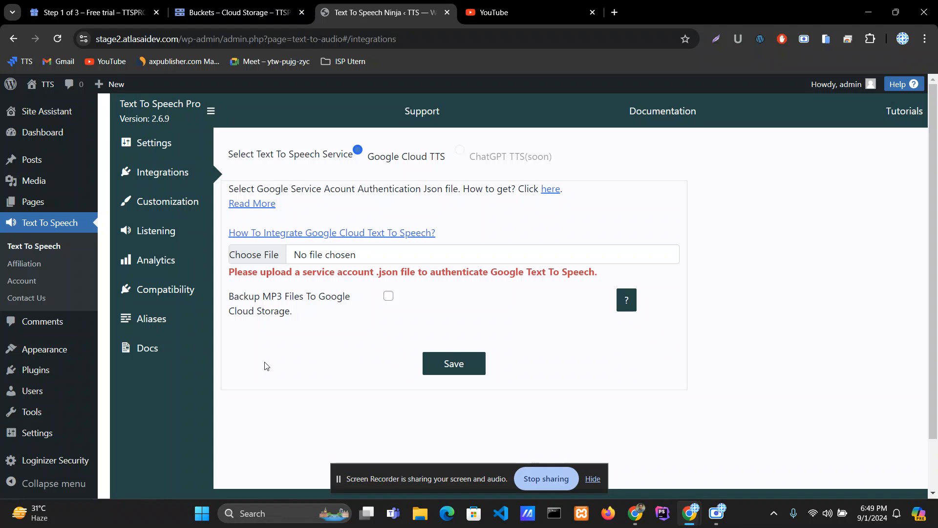
click(150, 233)
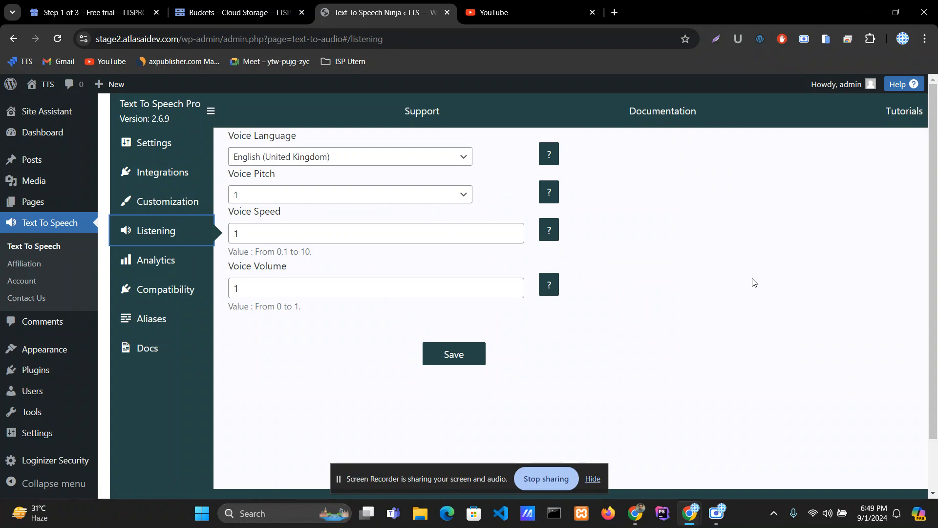
click(380, 161)
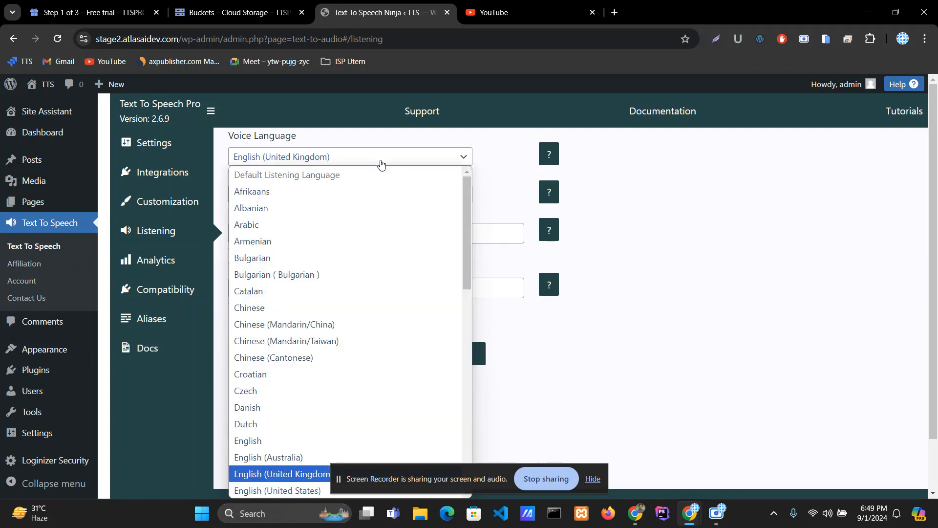
scroll(318, 342, down, 10)
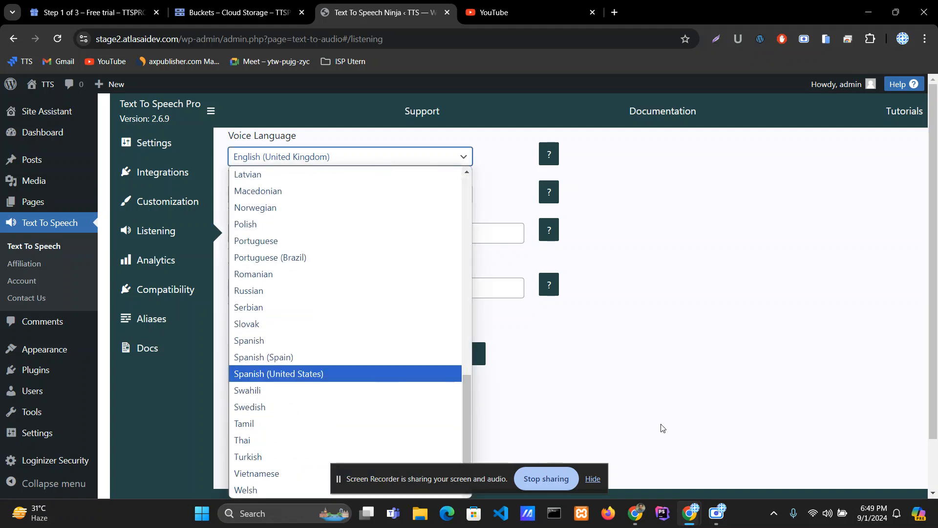
click(624, 406)
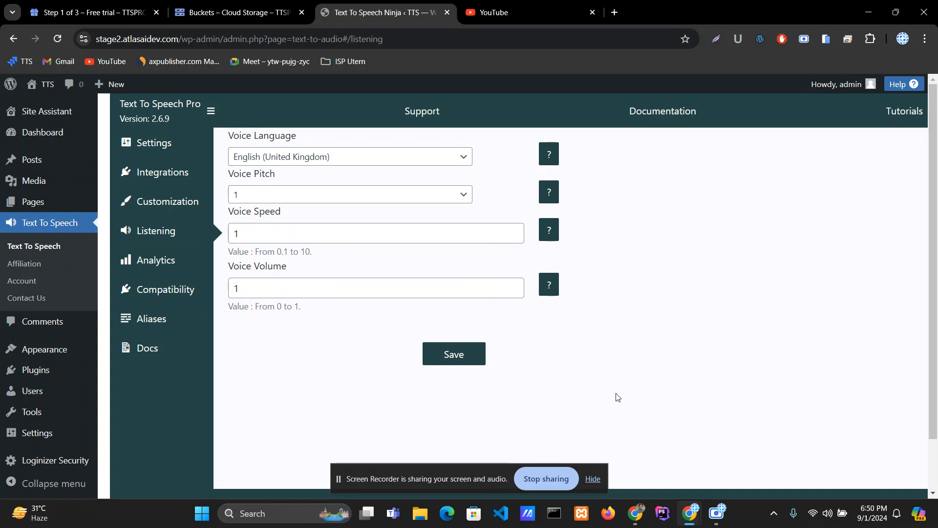
click(170, 176)
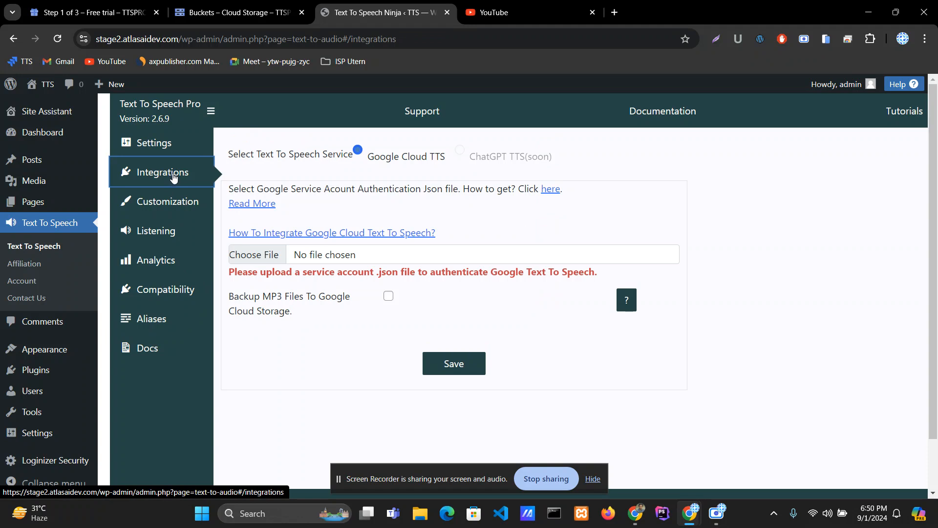
click(175, 203)
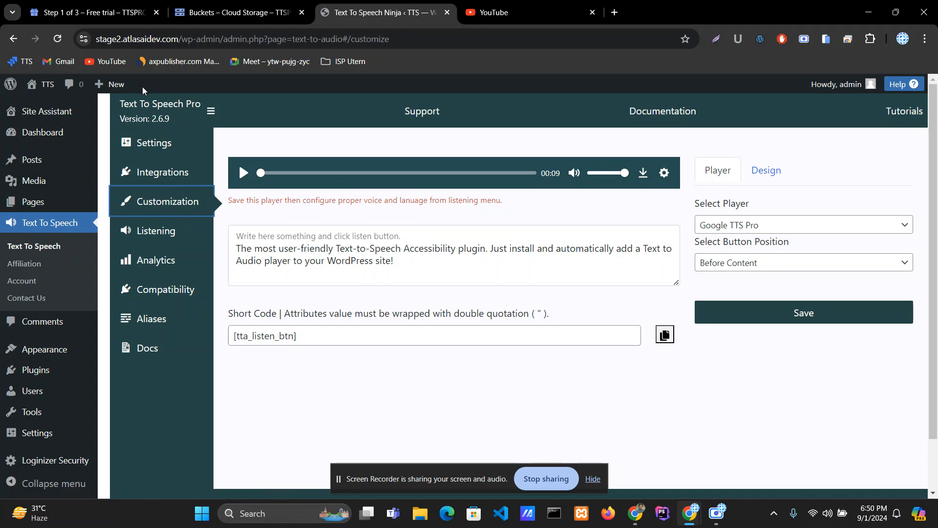
- Switch to the Google Cloud free trial signup page and examine its $300 credit offer
click(92, 7)
click(57, 189)
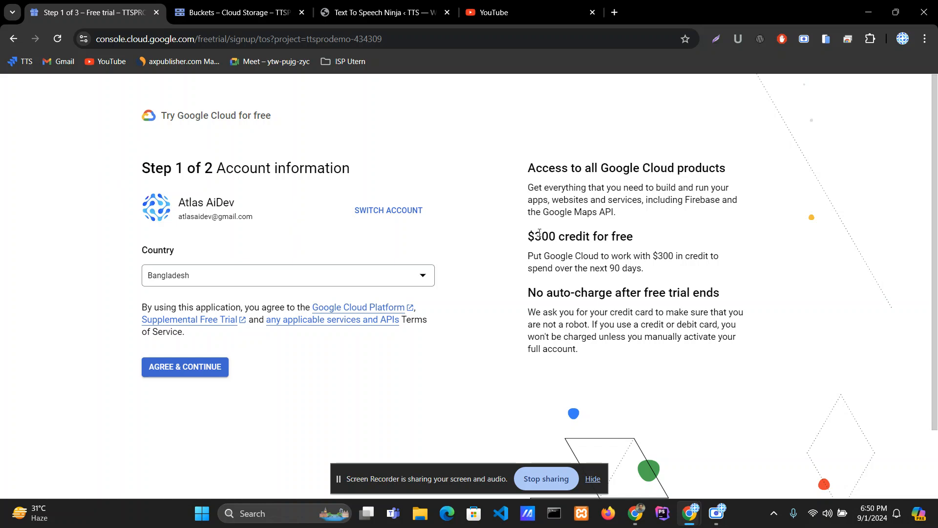
drag(536, 236, 508, 239)
click(645, 242)
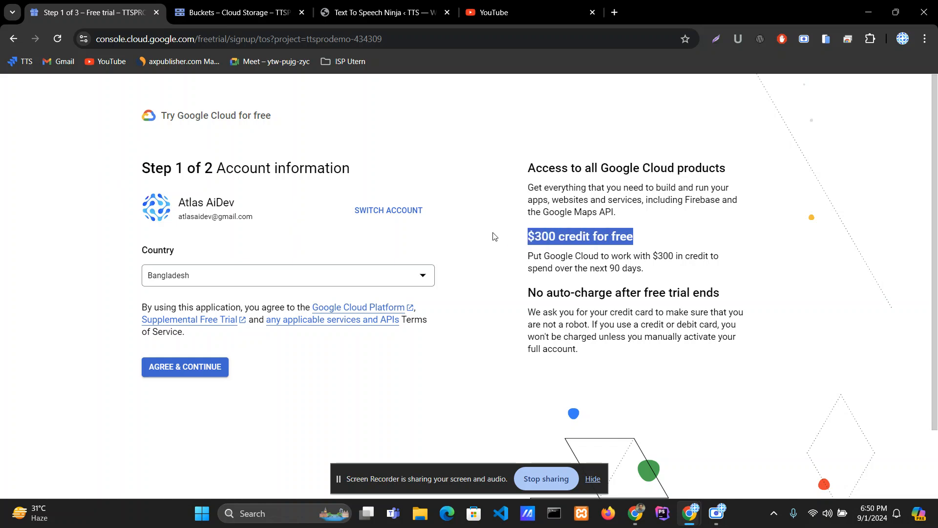
click(493, 237)
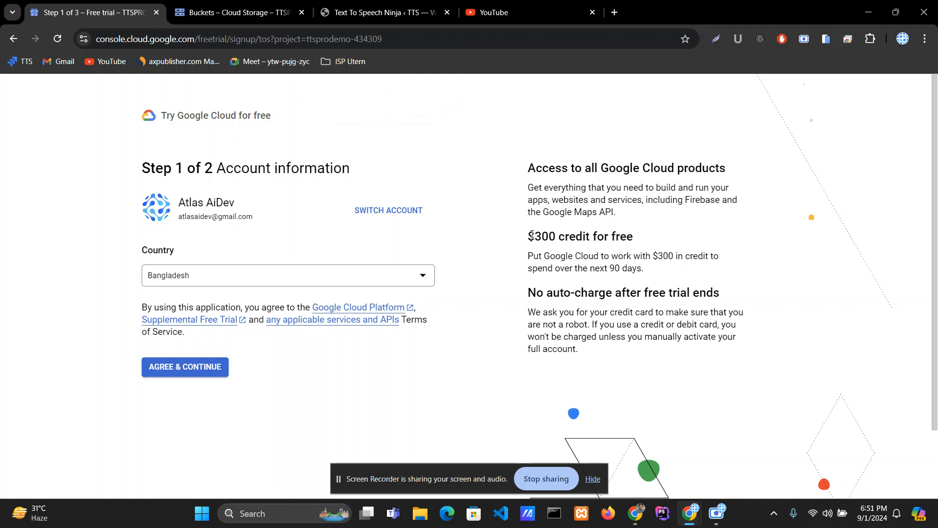
drag(527, 237, 454, 234)
click(560, 251)
- Browse the countries available in the free trial signup form
click(390, 278)
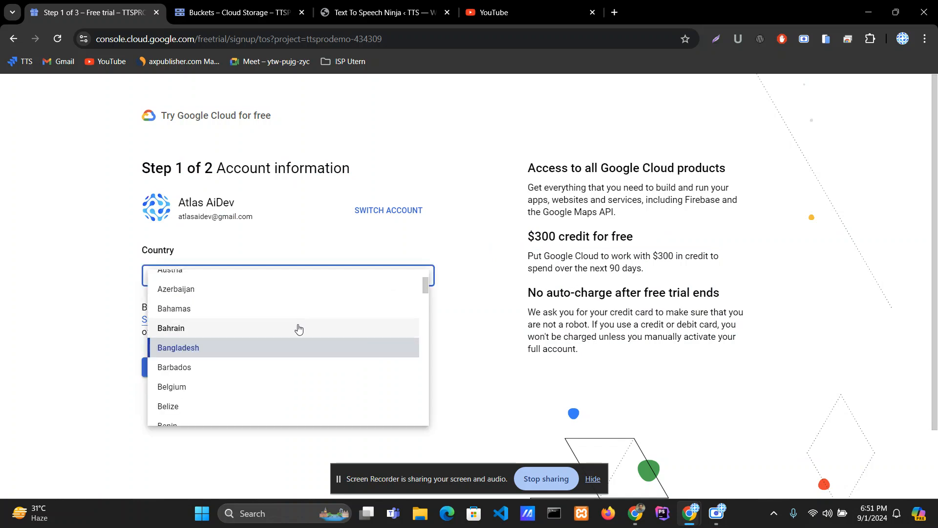
scroll(298, 361, down, 5)
scroll(300, 375, down, 15)
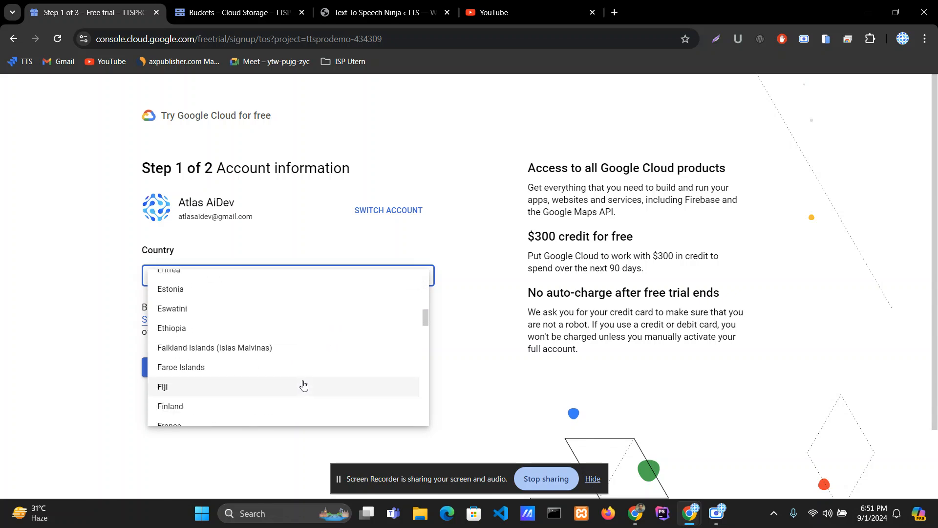
scroll(303, 384, down, 7)
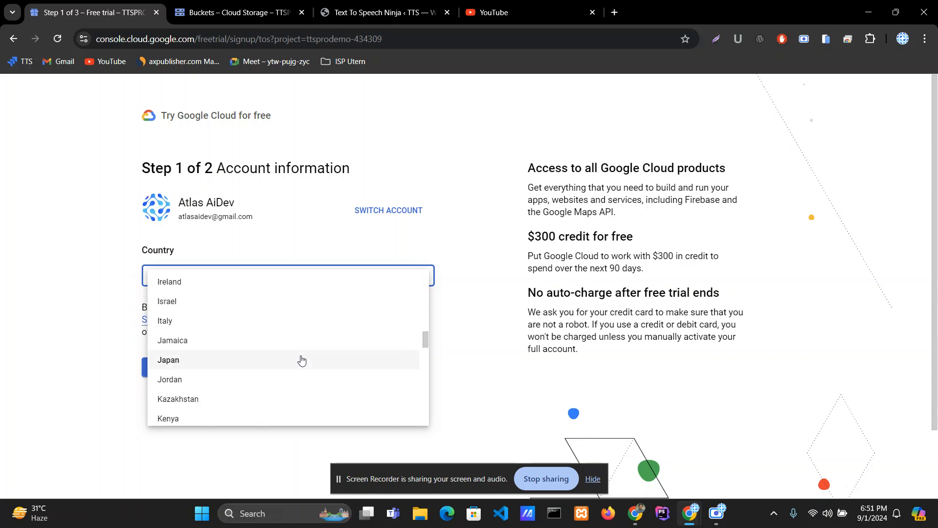
- Go back to the Google Cloud console's welcome page and review the free trial banner
click(13, 38)
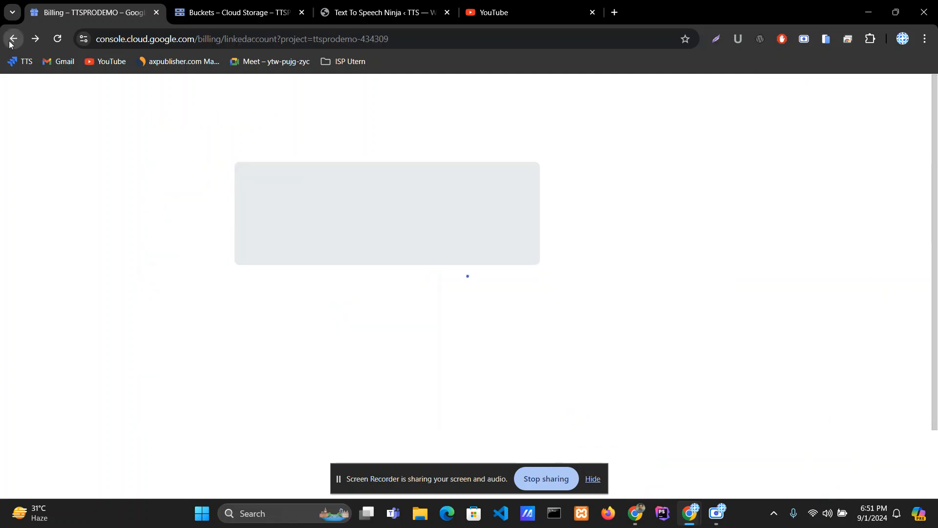
click(13, 39)
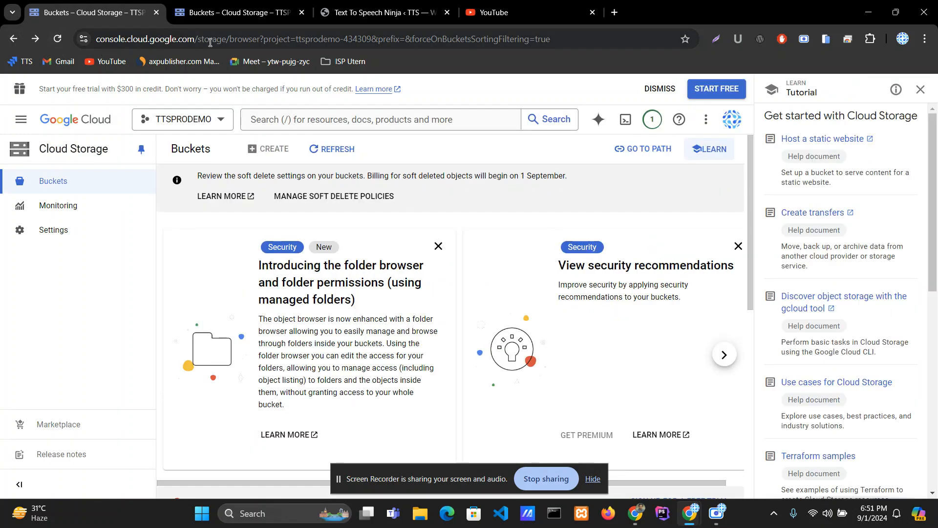
drag(198, 40, 638, 28)
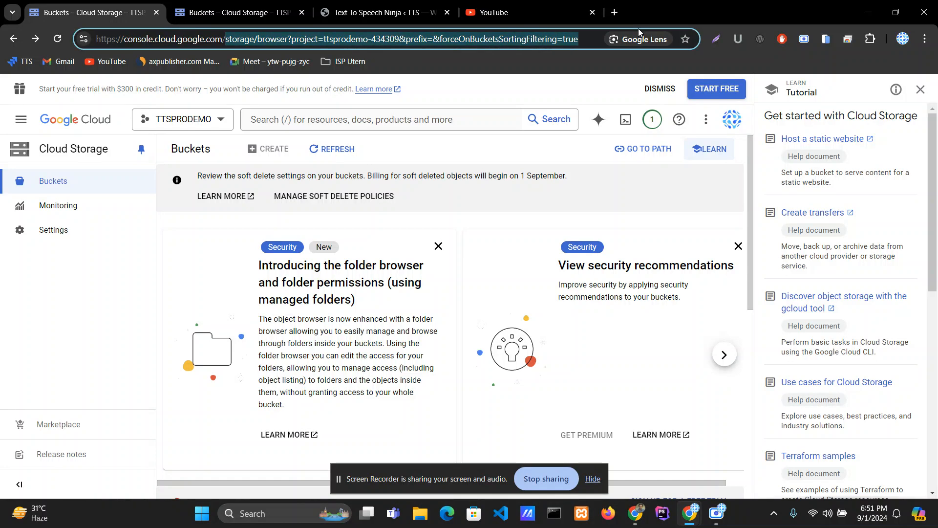
key(BackSpace)
key(Return)
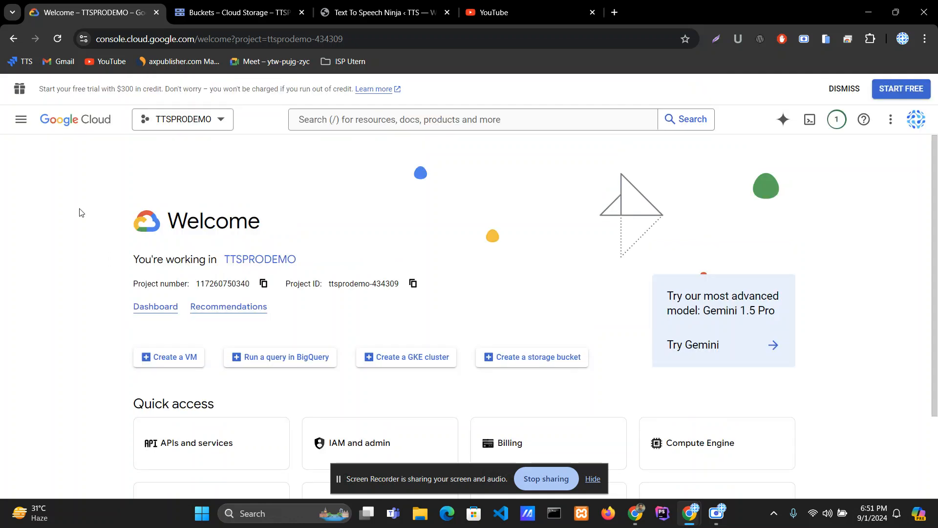
drag(39, 90, 445, 83)
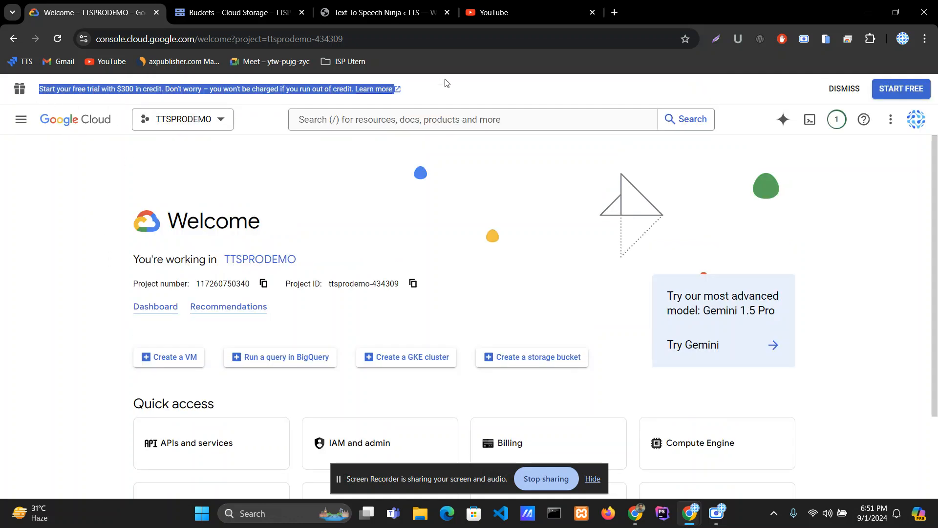
click(454, 89)
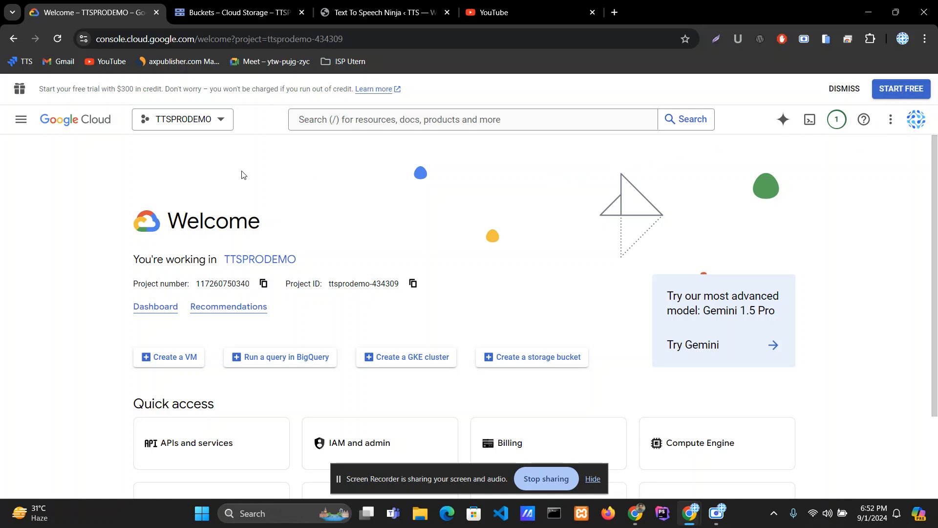
- Select the TTSPRODEMO project and start the free trial signup for it
click(212, 121)
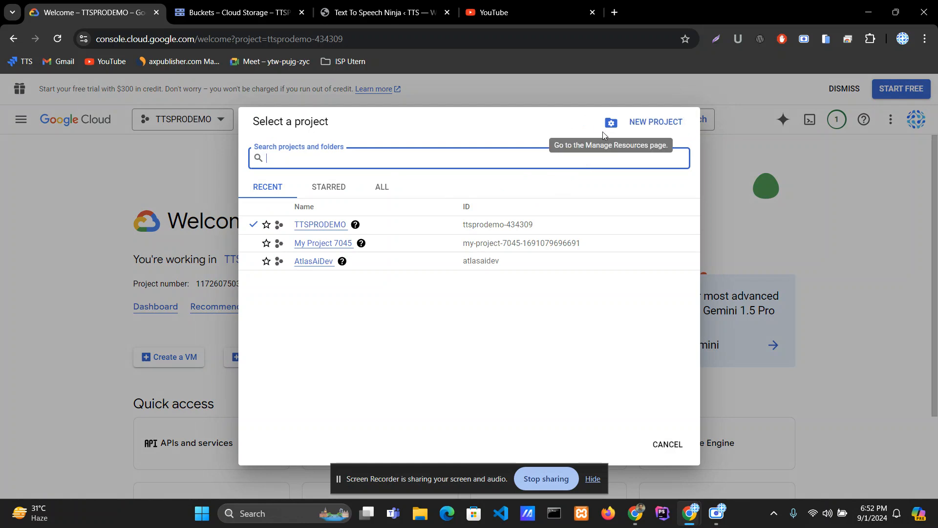
click(322, 225)
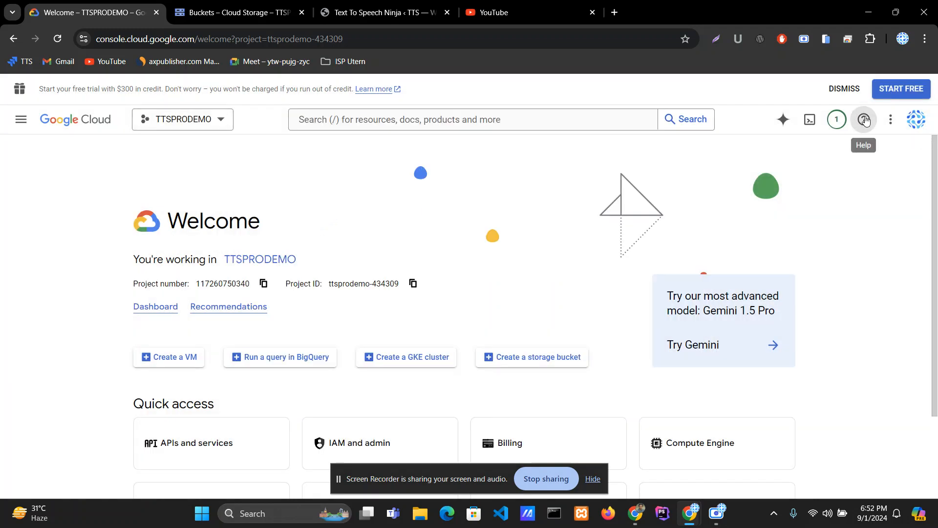
click(898, 92)
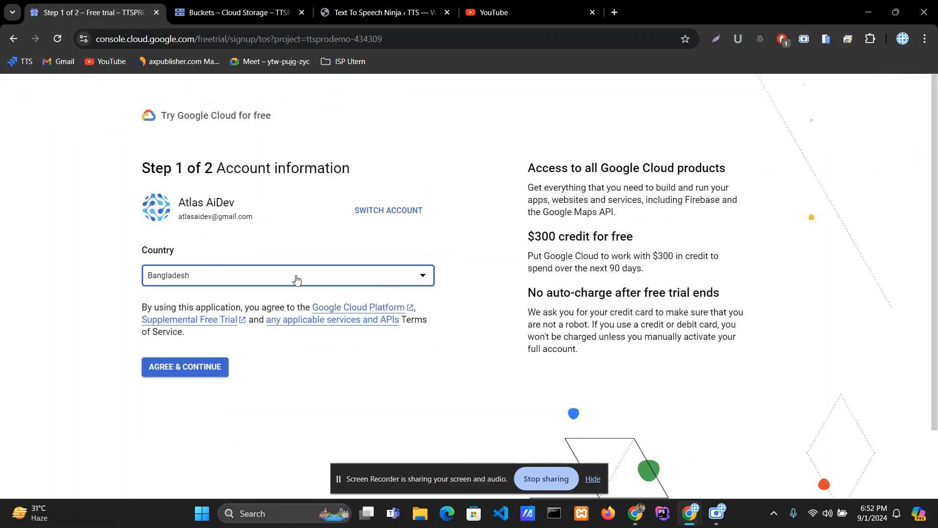
- Set the signup country to United States and agree to the terms to continue to payment information verification
click(259, 282)
scroll(244, 356, down, 7)
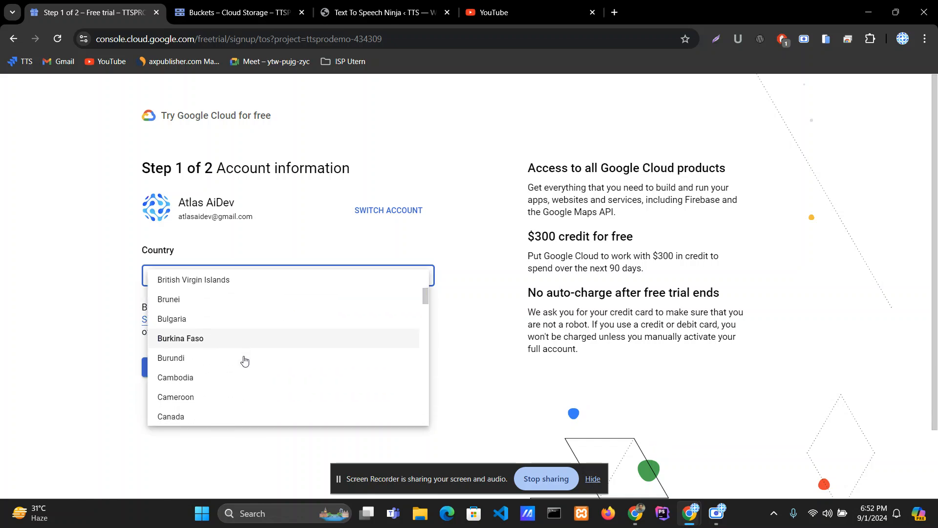
scroll(244, 360, down, 20)
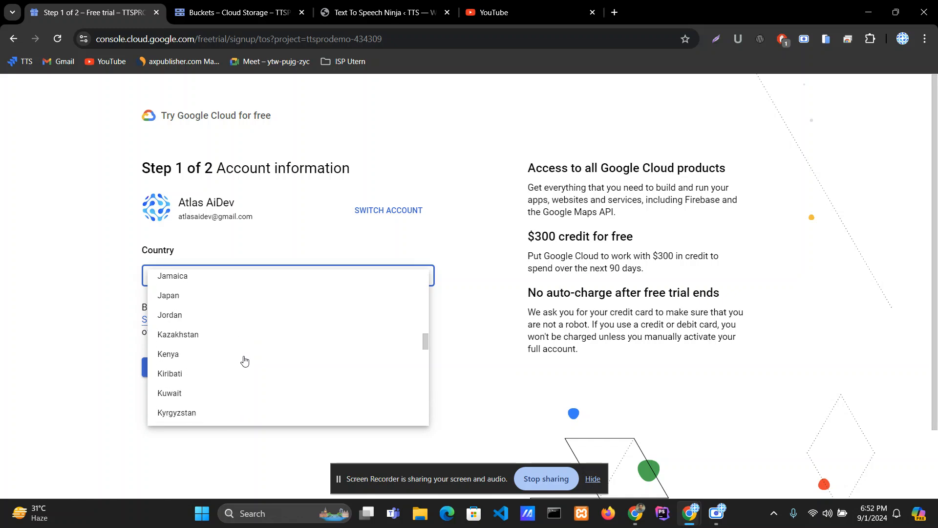
scroll(244, 360, down, 15)
scroll(245, 359, down, 10)
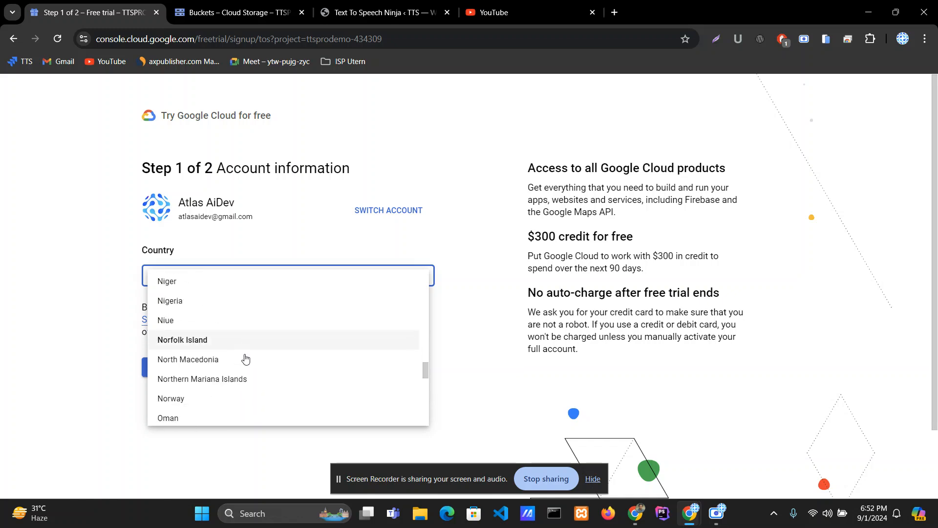
scroll(245, 359, down, 15)
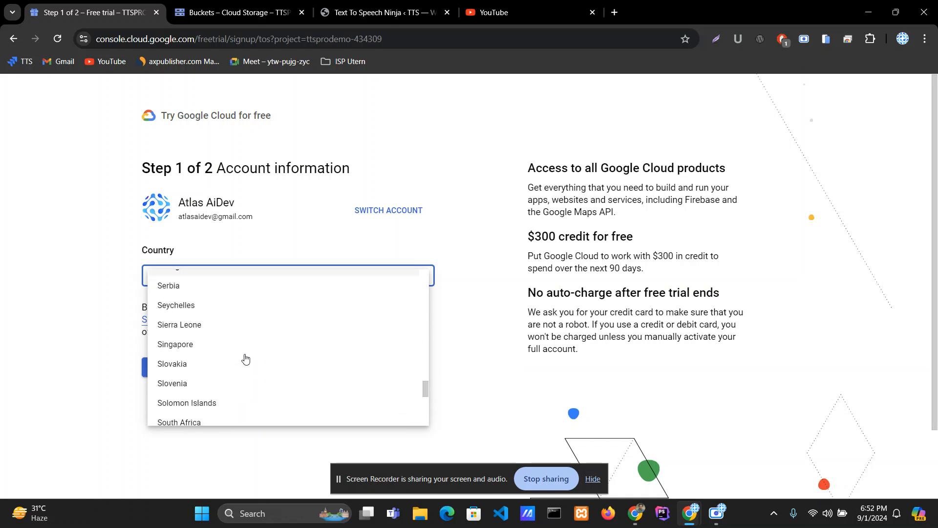
scroll(245, 359, down, 2)
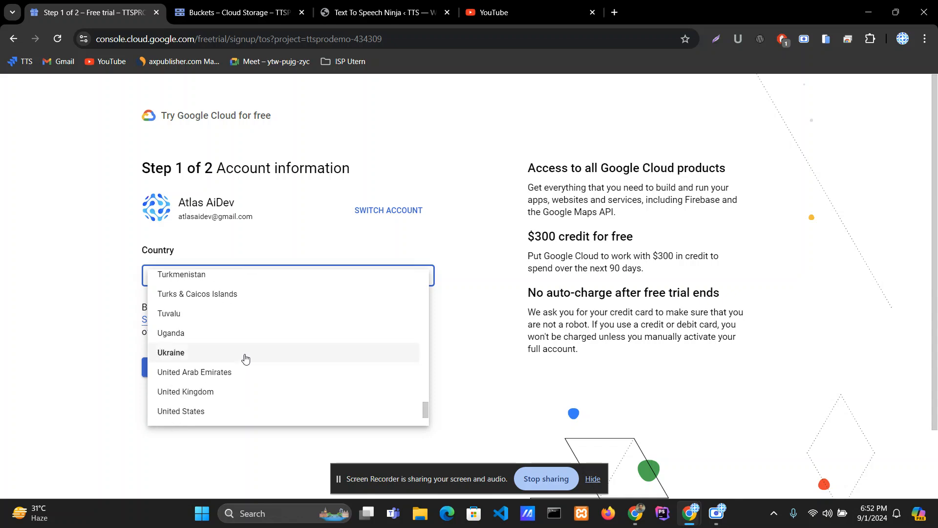
click(212, 411)
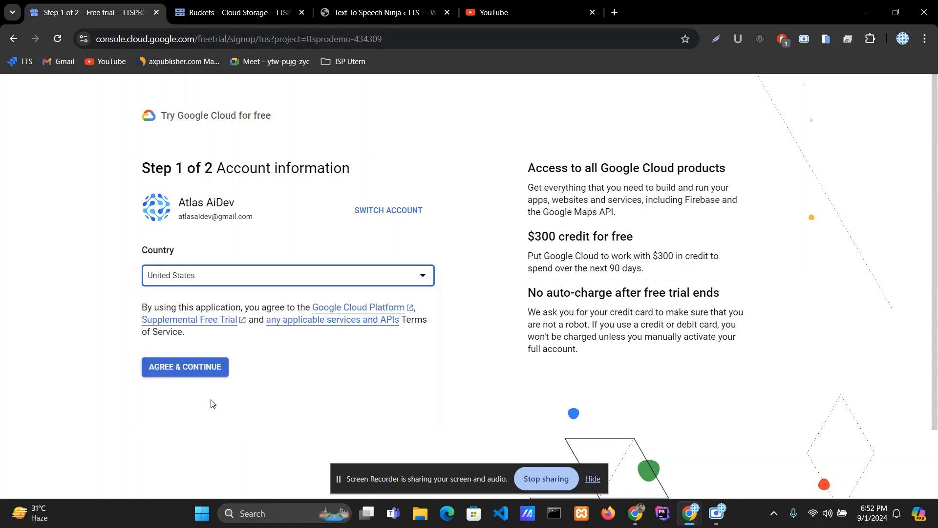
click(185, 365)
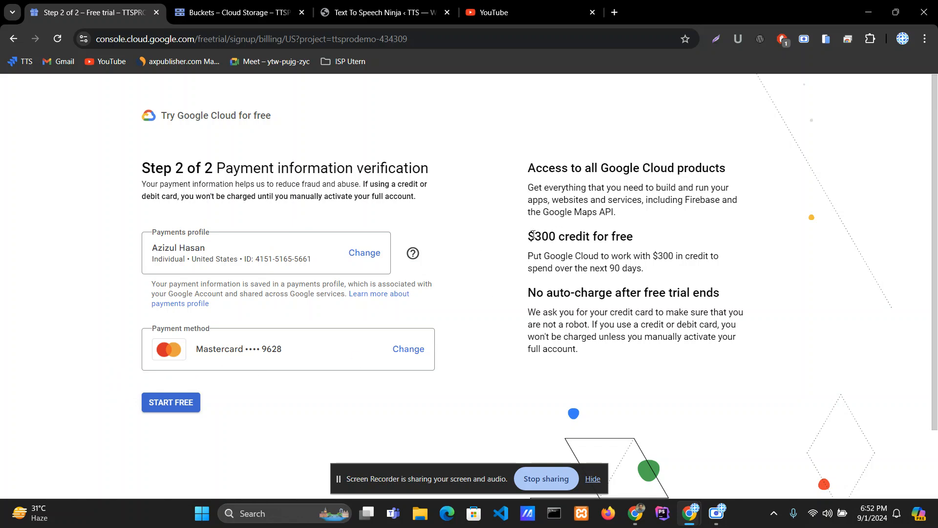
drag(533, 235, 642, 241)
click(648, 242)
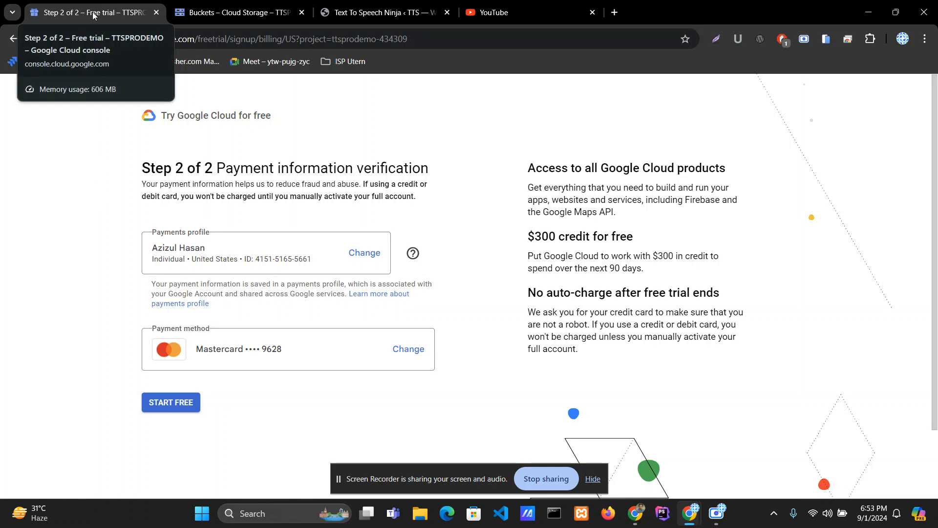
- Open the API Library under APIs & Services in the already open TTSPRO project
click(205, 5)
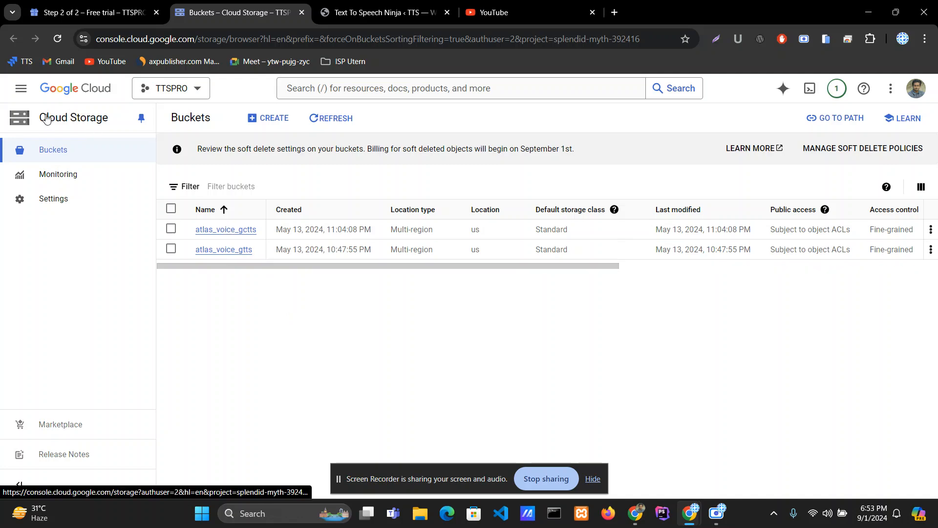
click(21, 89)
mouse_move(122, 214)
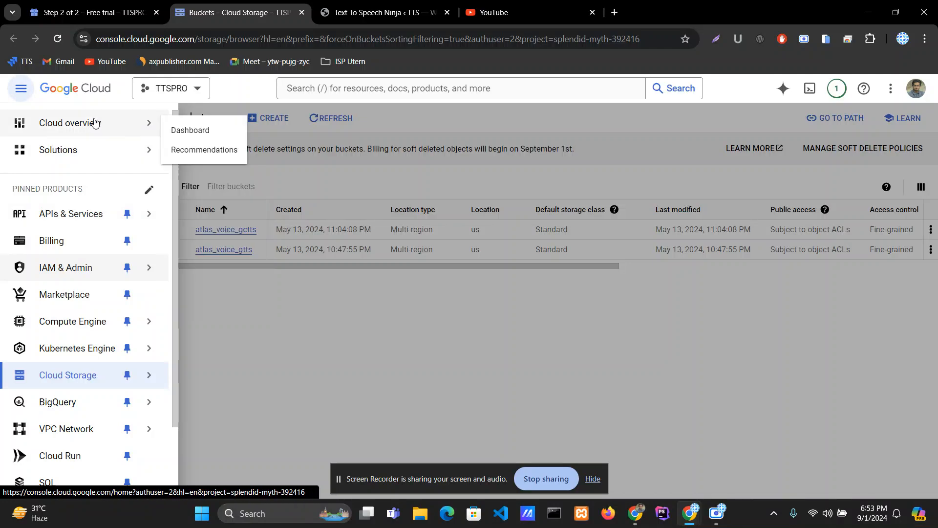
click(20, 90)
click(20, 89)
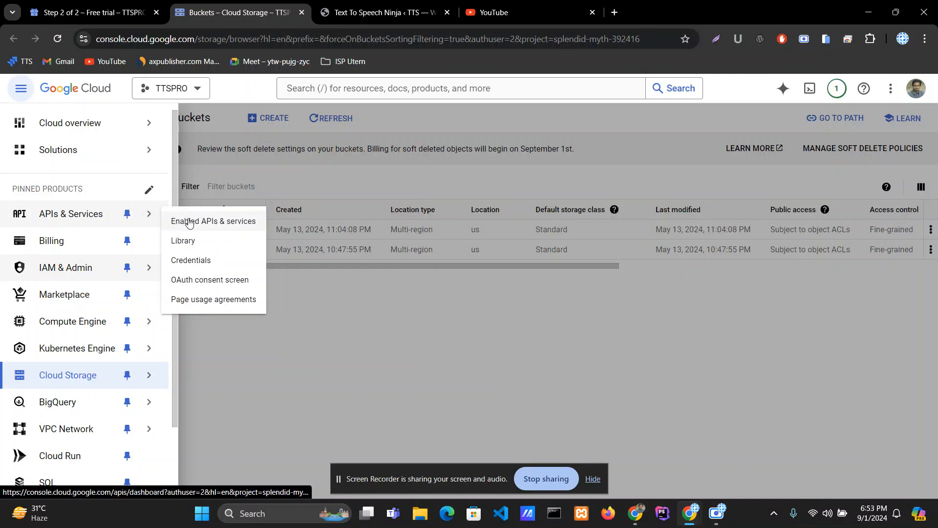
click(215, 224)
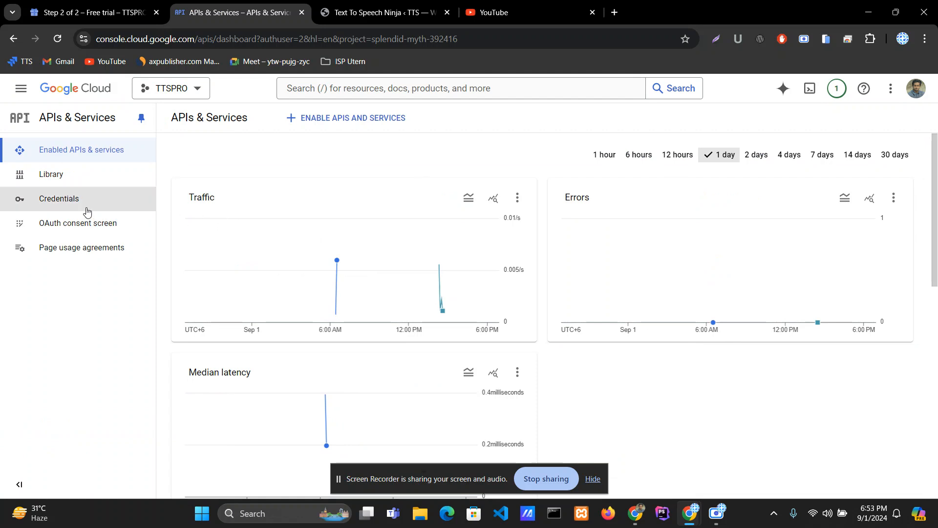
click(64, 181)
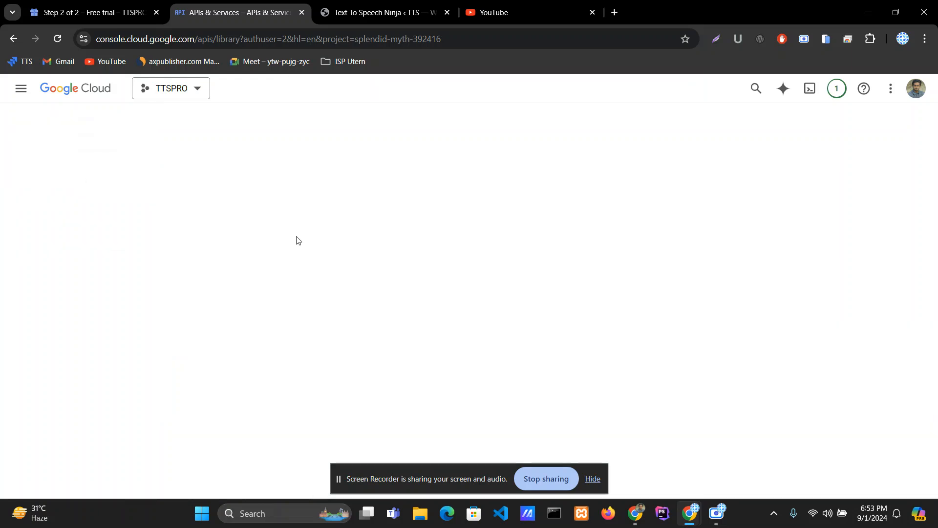
- Reload the page and reopen the Library under APIs & Services for the TTSPRO project
click(61, 39)
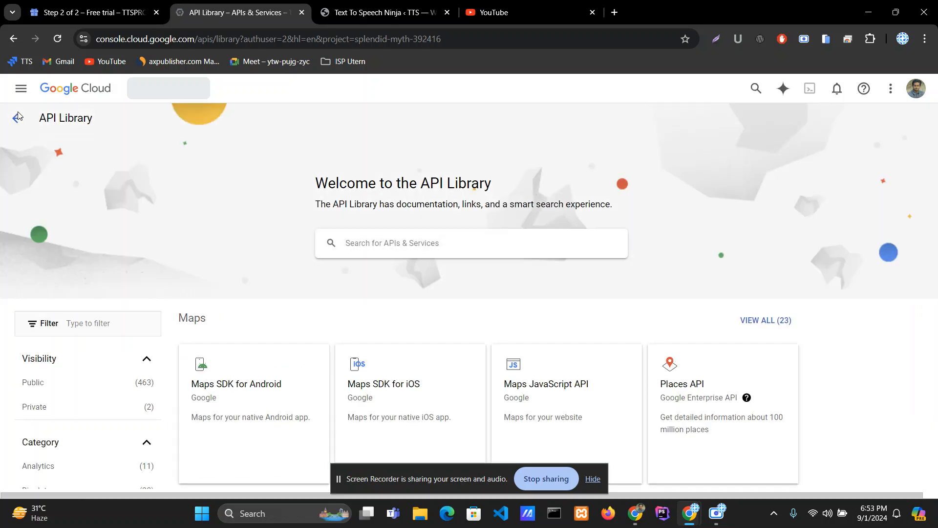
click(21, 91)
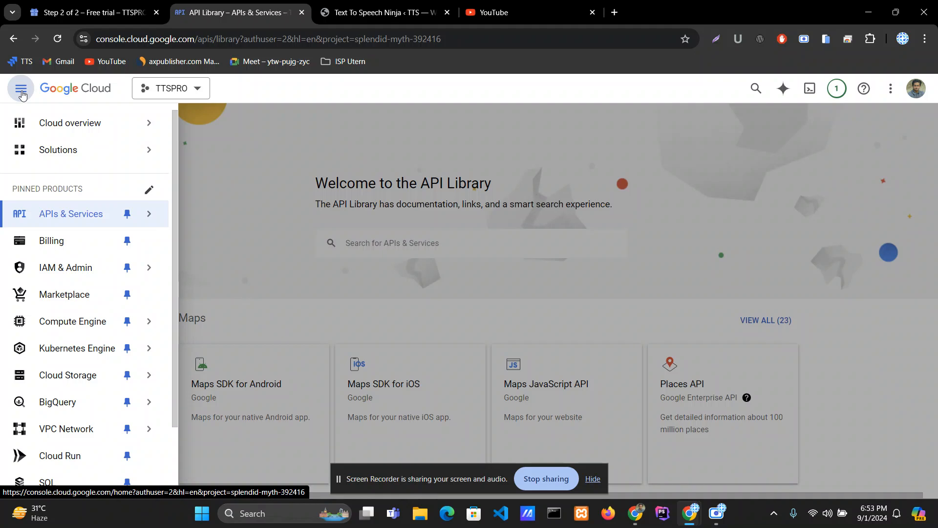
mouse_move(107, 217)
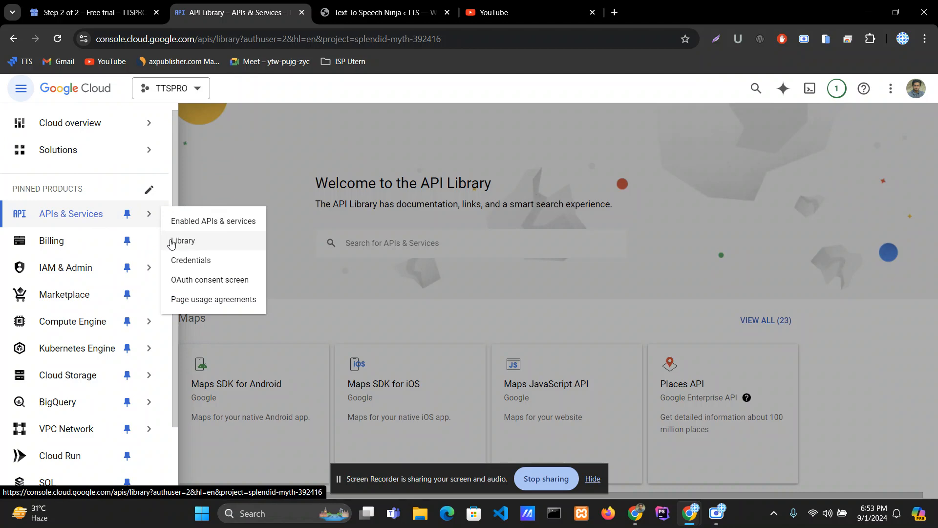
click(180, 242)
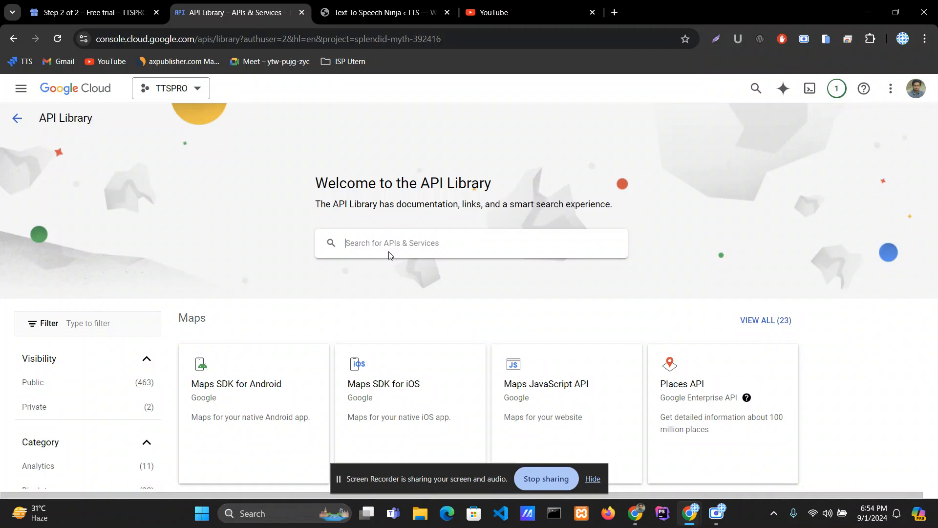
- Search the API Library for "text to speech" and open the Cloud Text-to-Speech API's product details
text(text to speech)
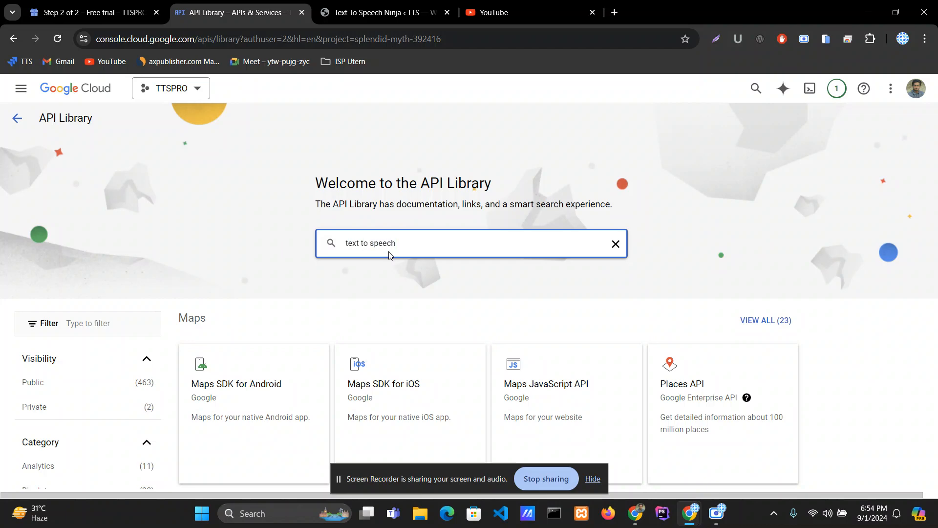
key(Return)
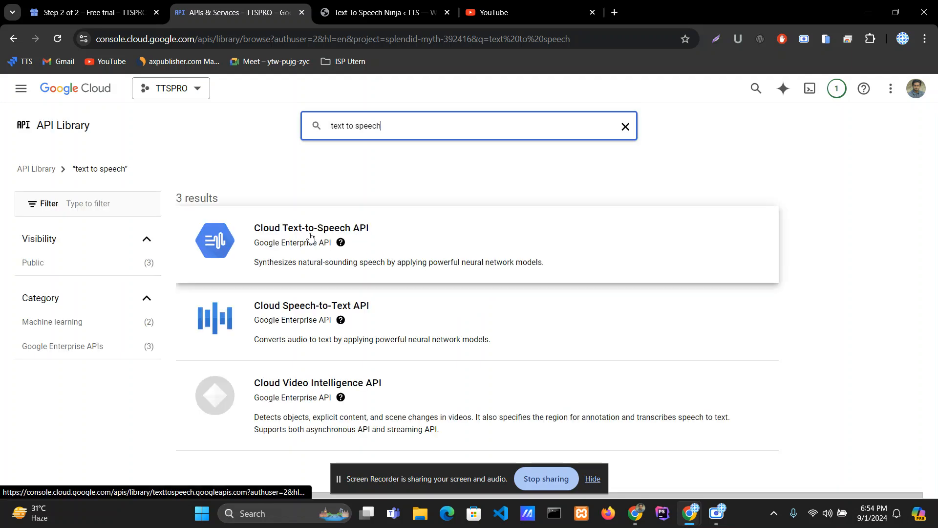
click(284, 229)
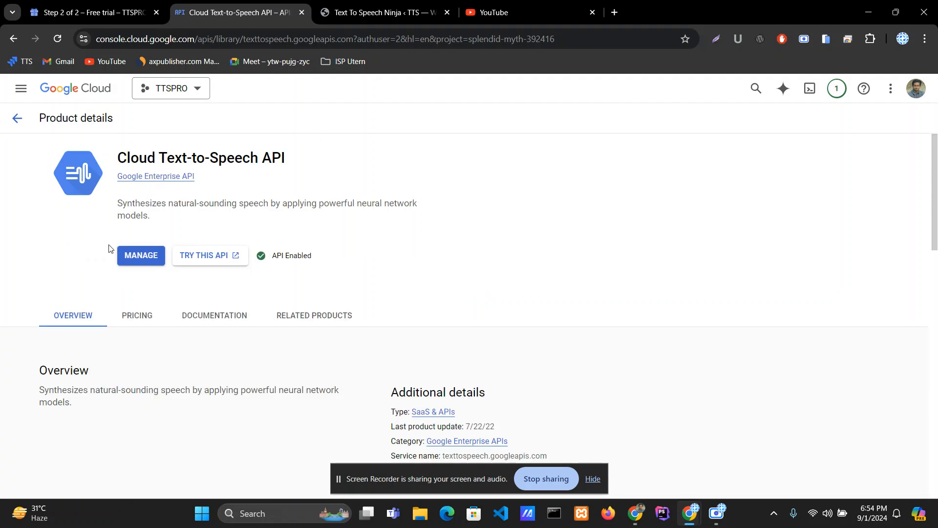
- Leave the API's product details and open the Credentials page under APIs & Services
click(17, 119)
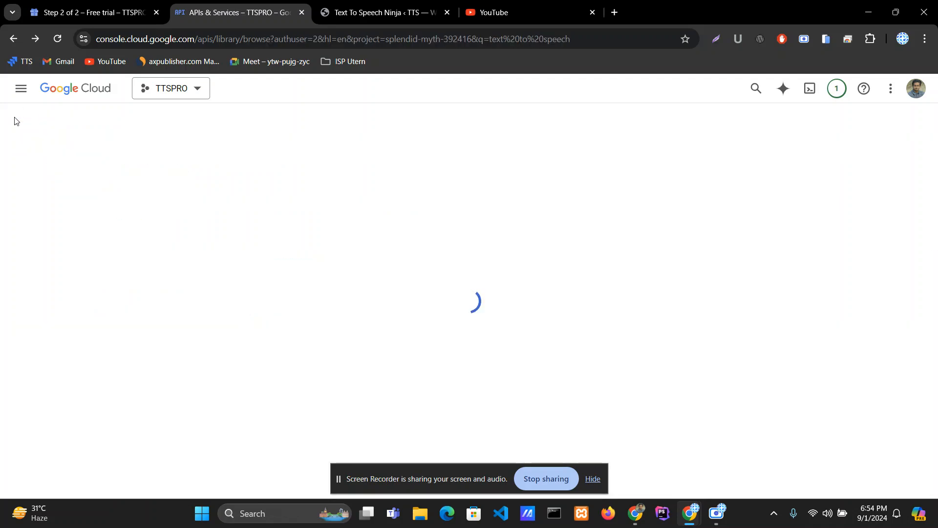
click(25, 91)
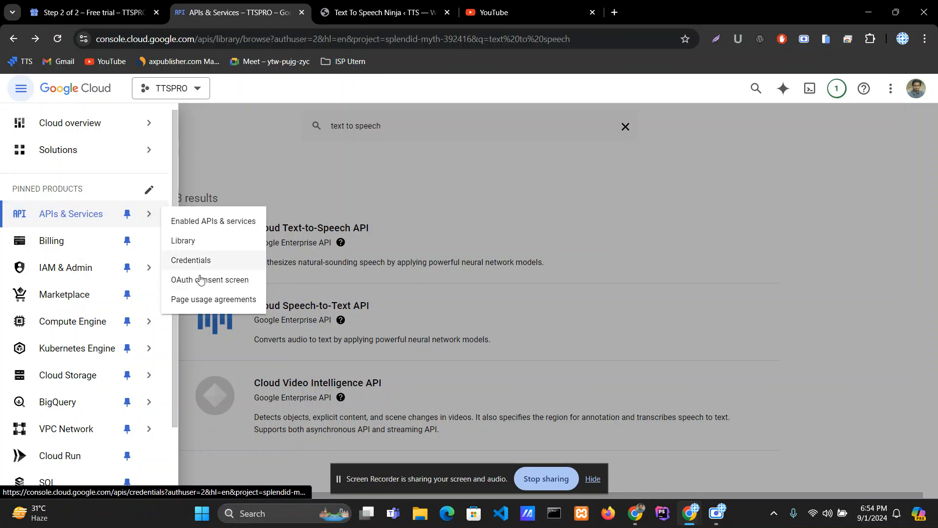
click(207, 261)
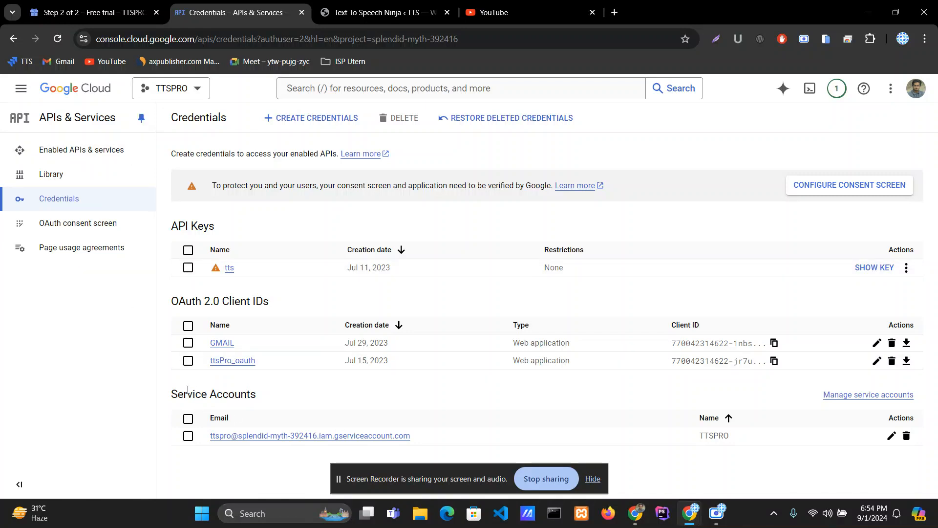
- Review the Service Accounts section of the Credentials page and open the page for managing service accounts
drag(177, 393, 257, 408)
click(276, 400)
drag(172, 392, 289, 396)
click(456, 398)
click(874, 398)
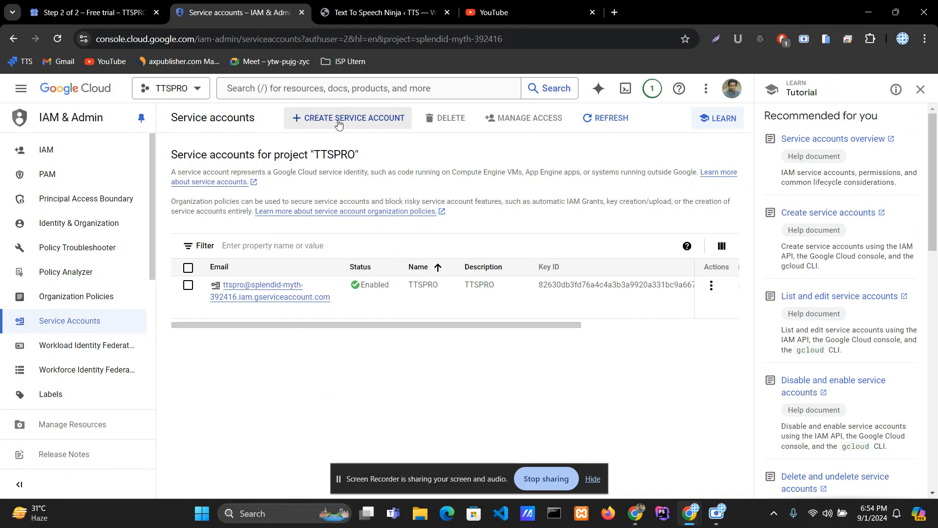
- Start creating a service account and switch the project to TTSPRODEMO
click(339, 122)
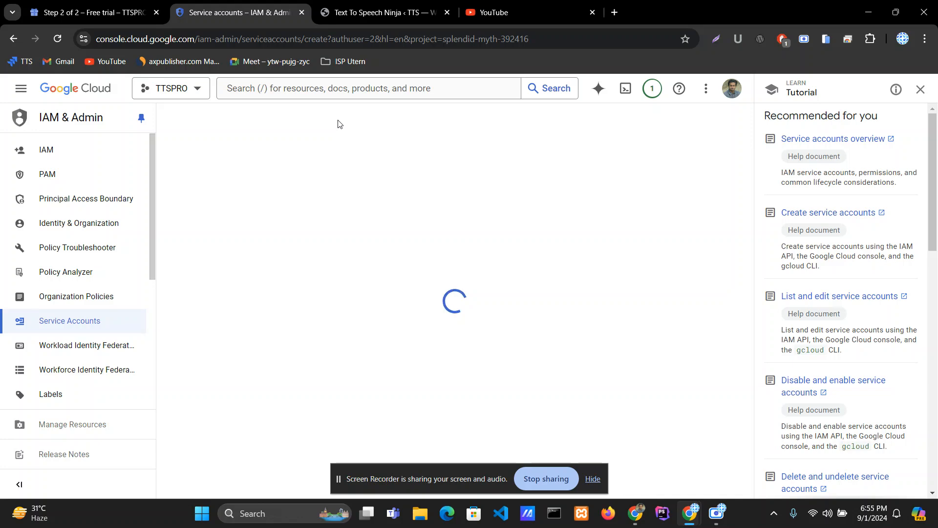
click(187, 91)
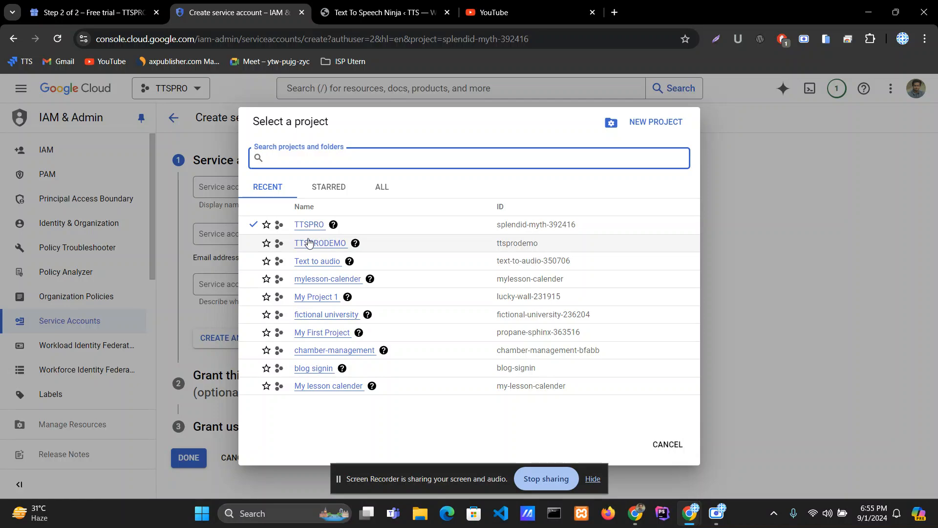
click(307, 244)
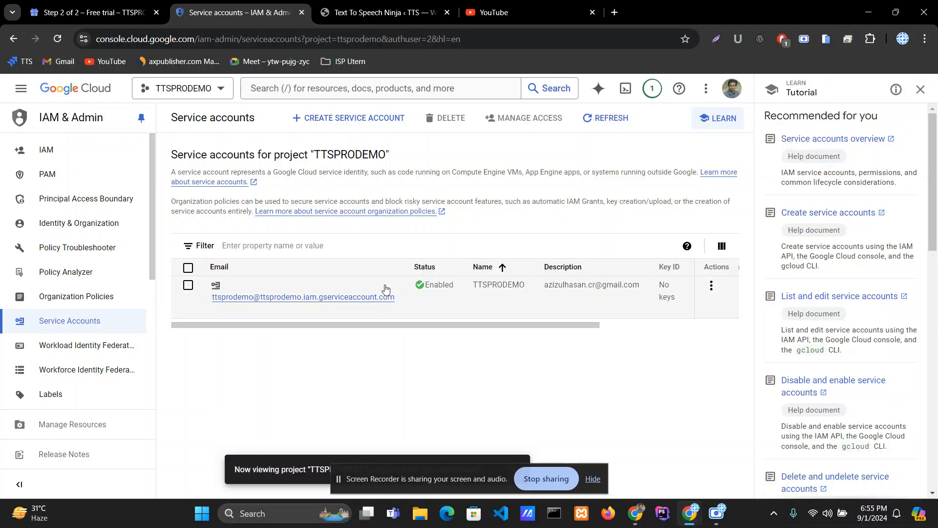
- Delete the existing TTSPRODEMO service account from the TTSPRODEMO project
click(712, 286)
click(729, 447)
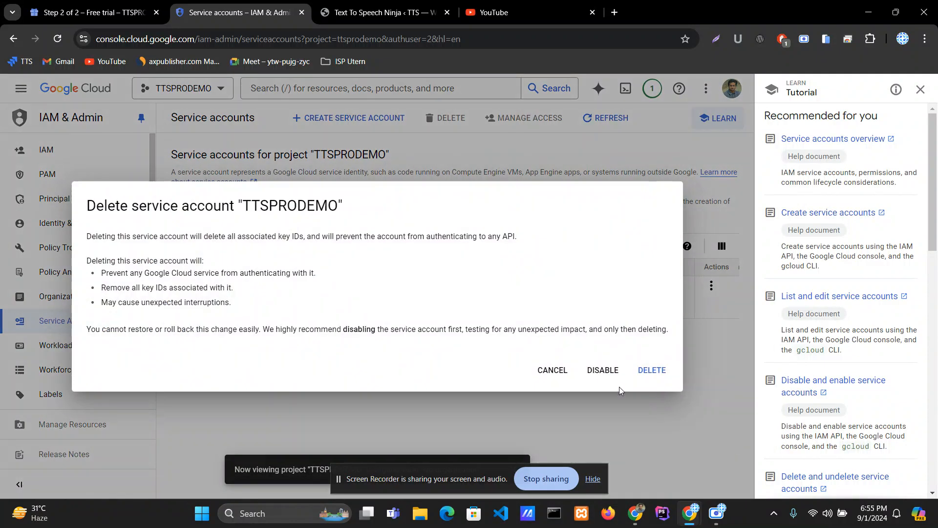
click(652, 370)
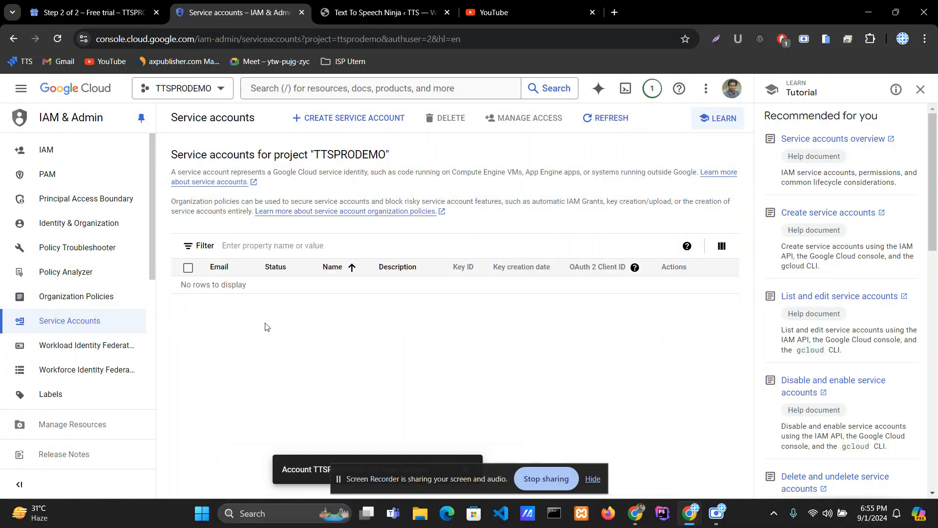
- Create a service account named TTSPRODEMO in the TTSPRODEMO project and continue to the project access settings
click(340, 118)
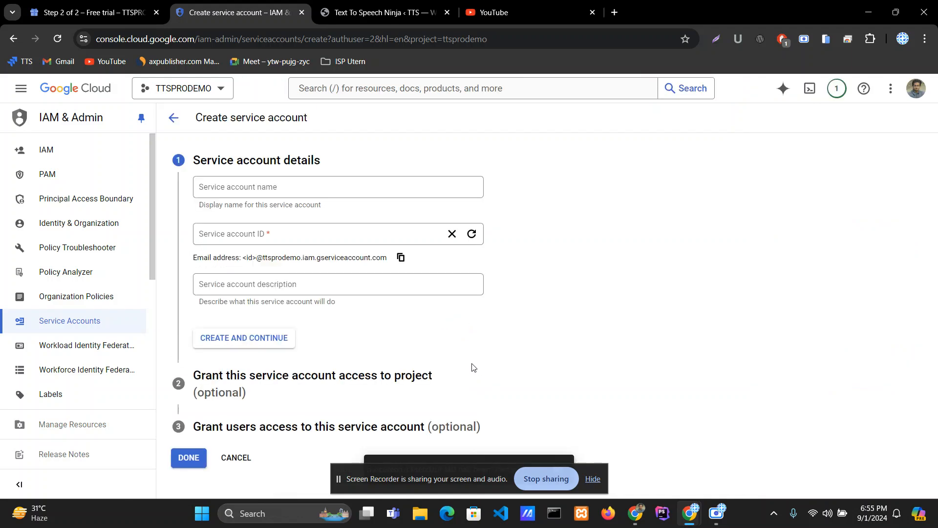
click(268, 185)
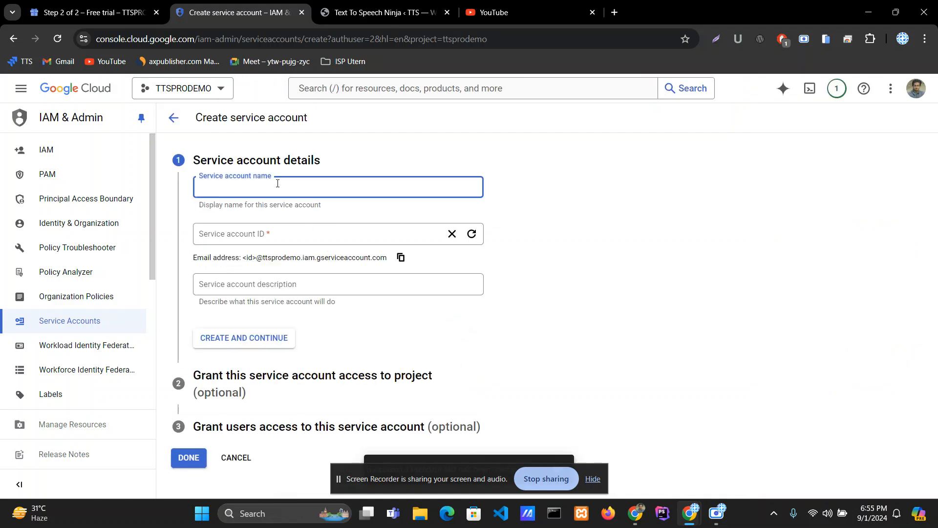
text(TTS)
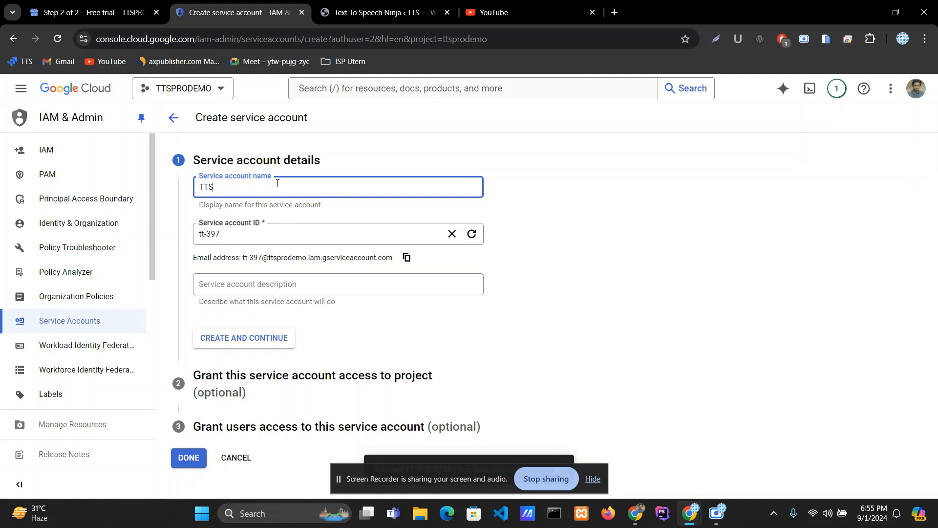
text(PRO)
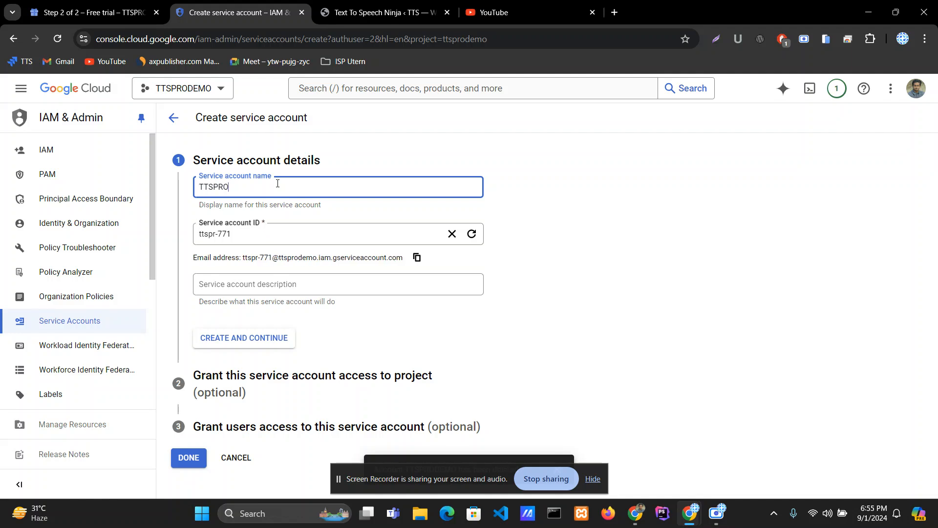
text(DE)
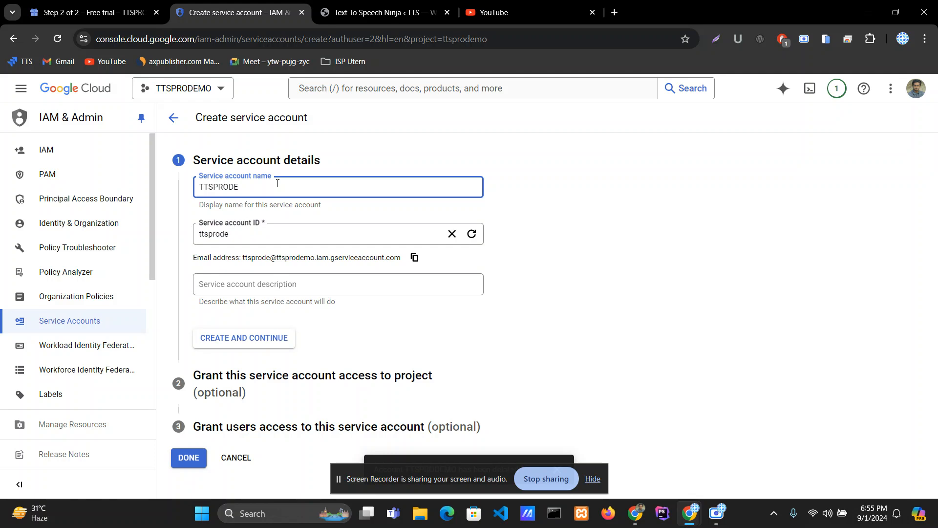
text(MO)
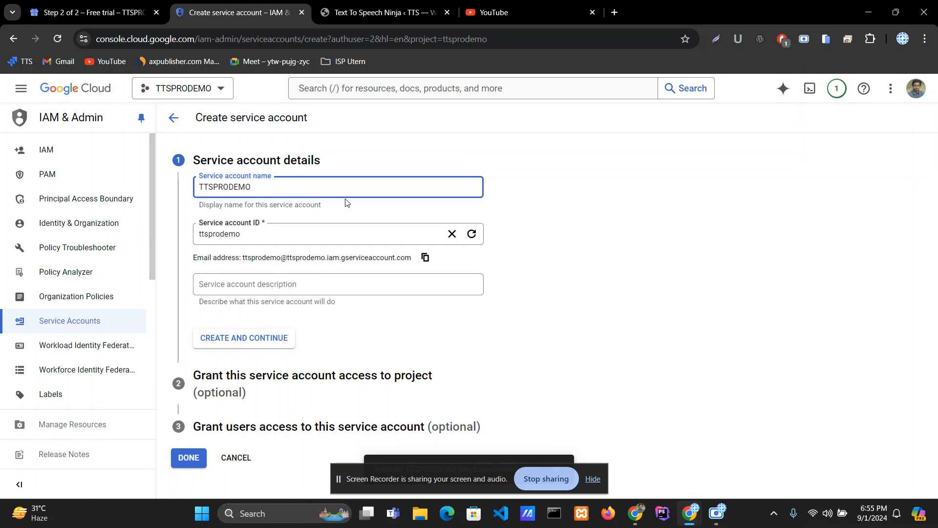
drag(255, 191, 200, 184)
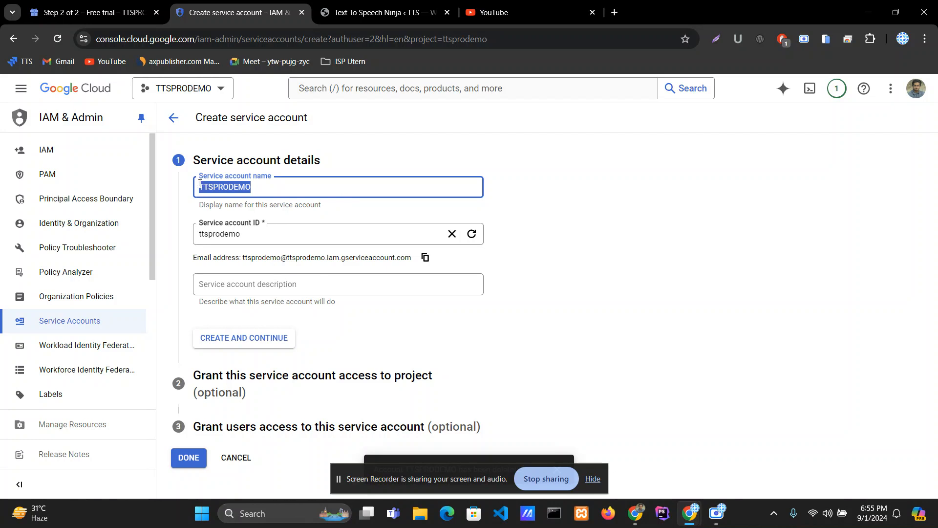
click(251, 336)
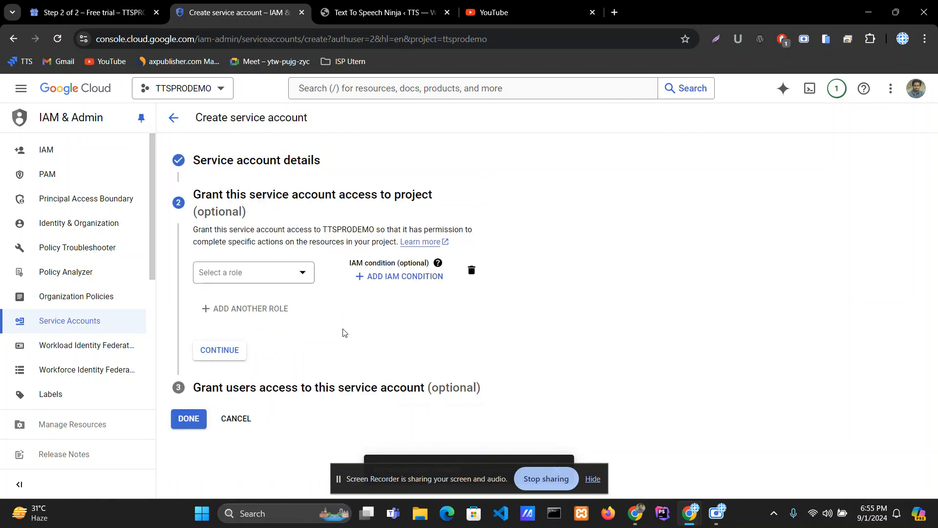
- Grant the service account the Owner role on the project and continue to the user access settings
click(262, 280)
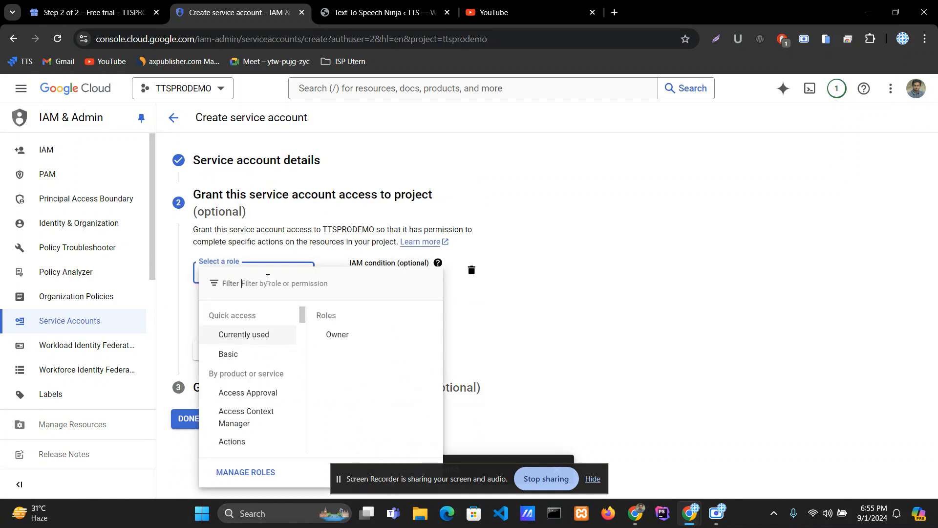
click(339, 336)
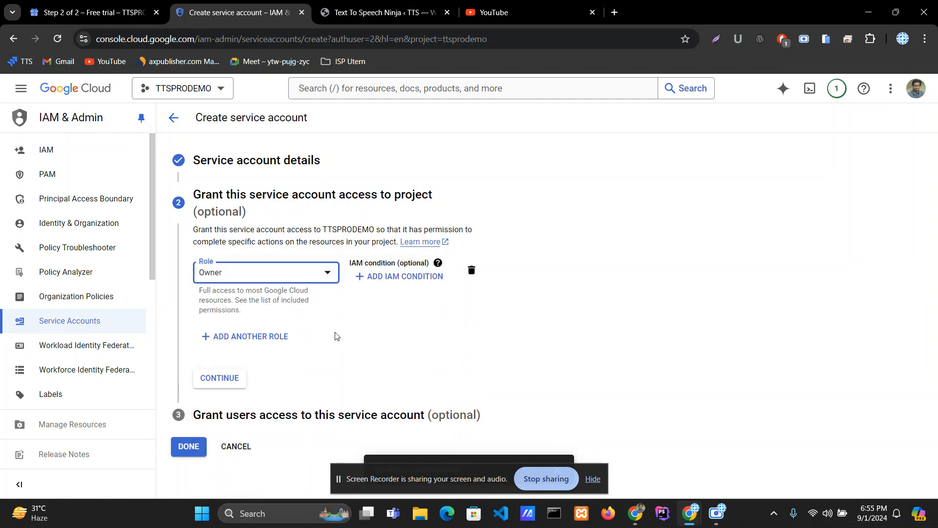
click(233, 375)
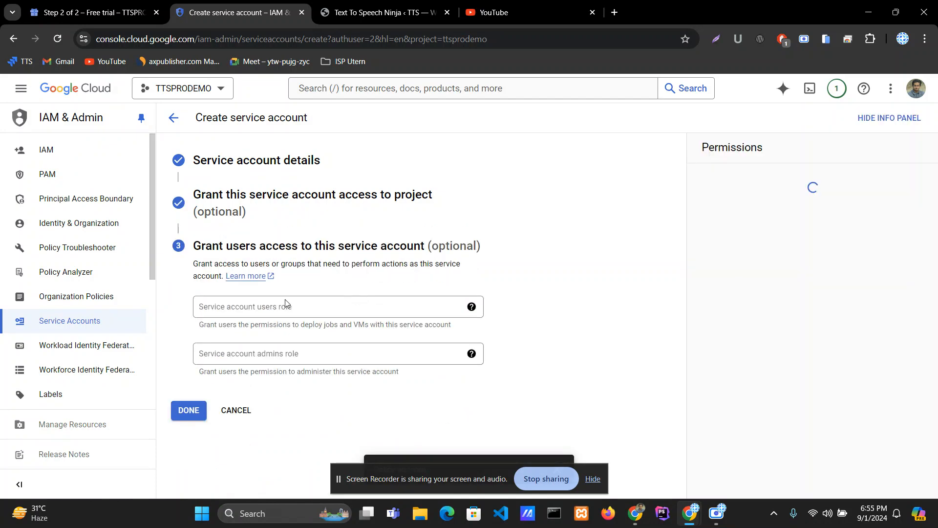
- Leave the optional user access roles empty and finish creating the service account
click(271, 301)
drag(219, 246, 522, 251)
click(435, 248)
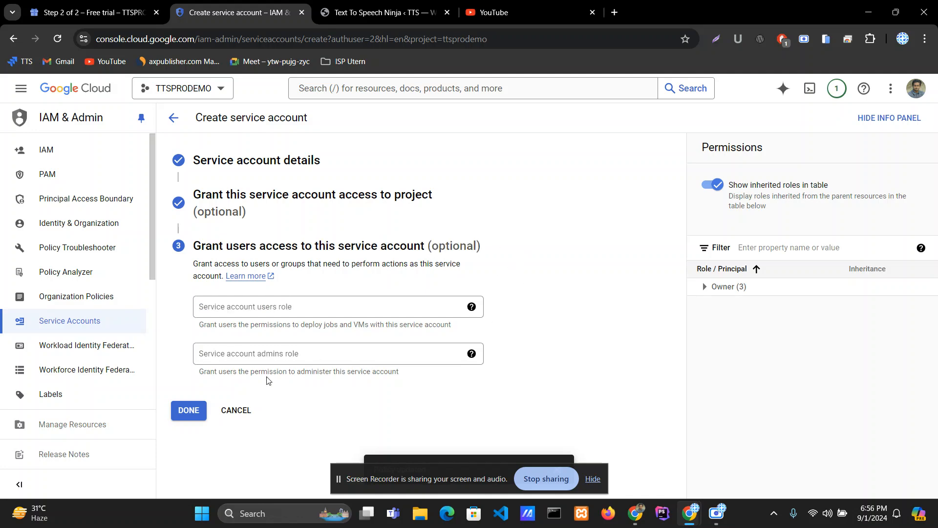
click(185, 412)
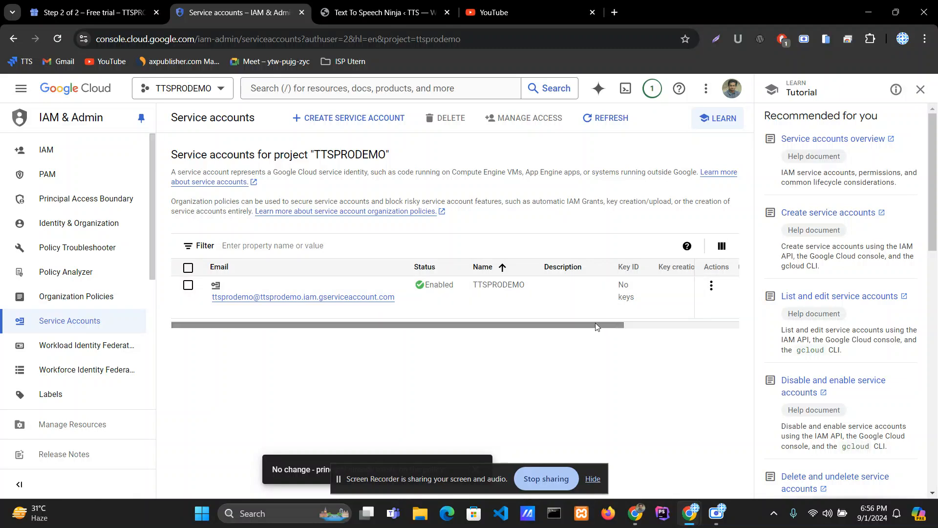
- Open key management for the TTSPRODEMO service account and start creating a new private key with key type JSON
drag(595, 322, 735, 322)
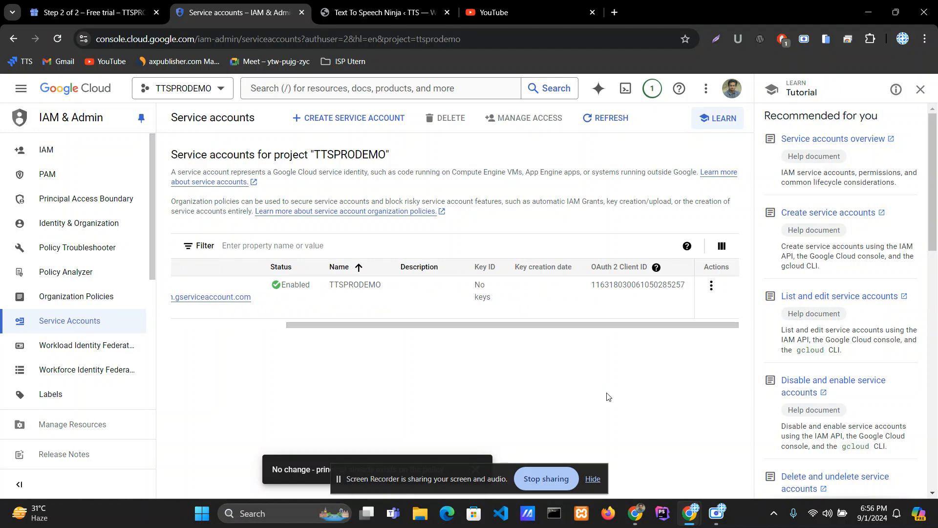
click(711, 288)
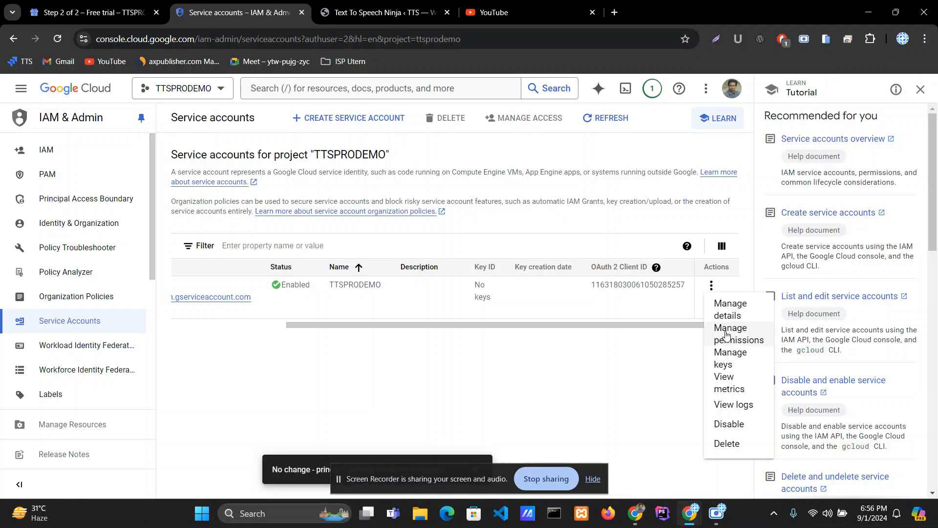
click(725, 360)
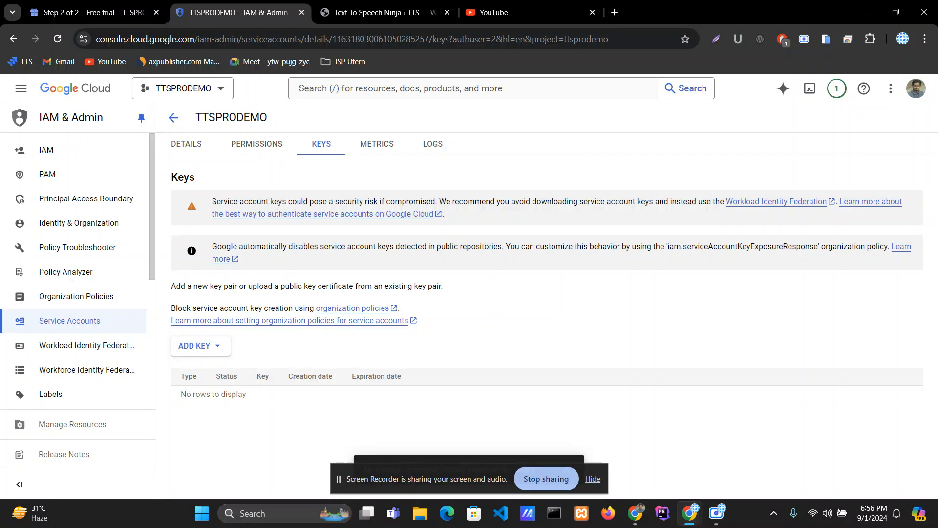
click(217, 348)
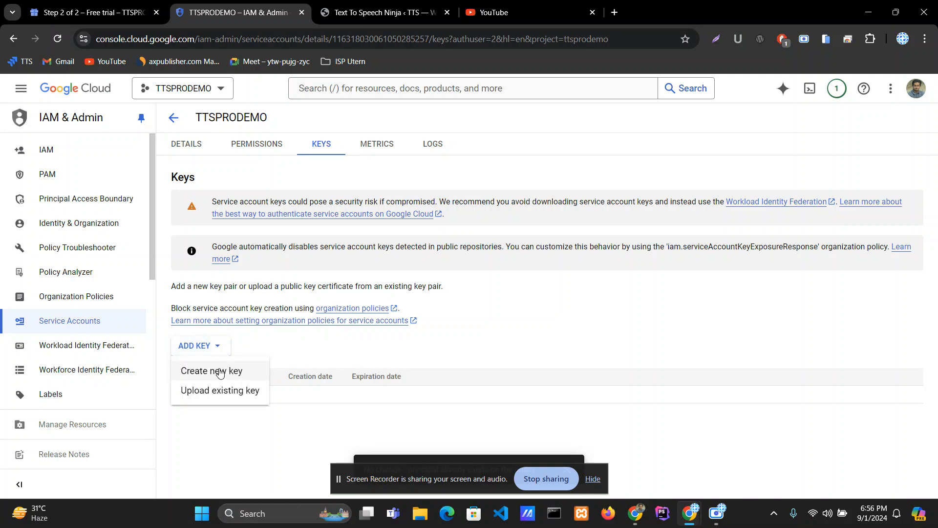
click(211, 370)
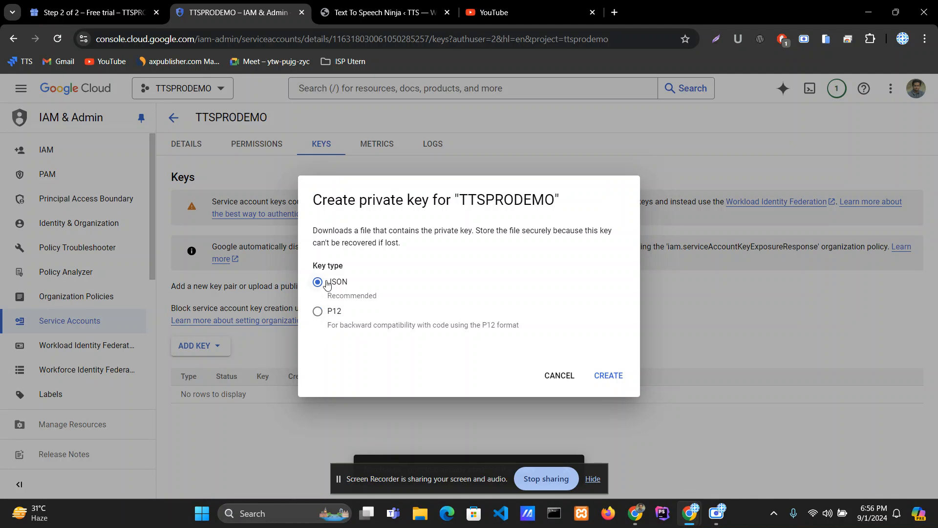
- Check the Integrations page of the WordPress Text To Speech Pro plugin for the service account file upload, and return to Google Cloud
click(383, 12)
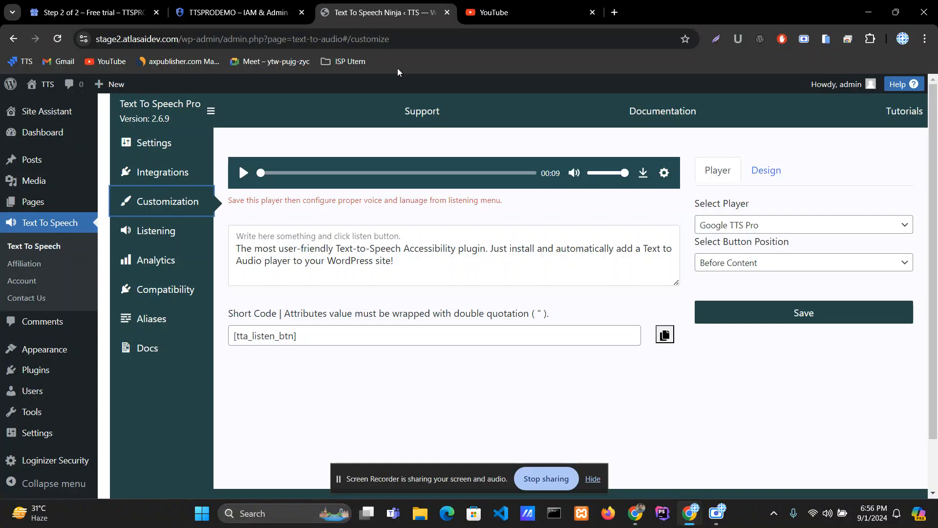
click(167, 173)
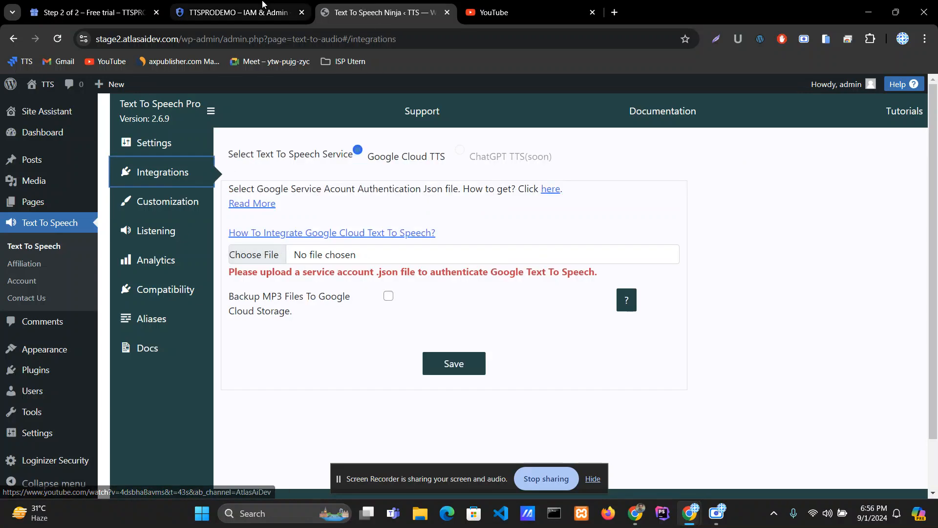
click(237, 12)
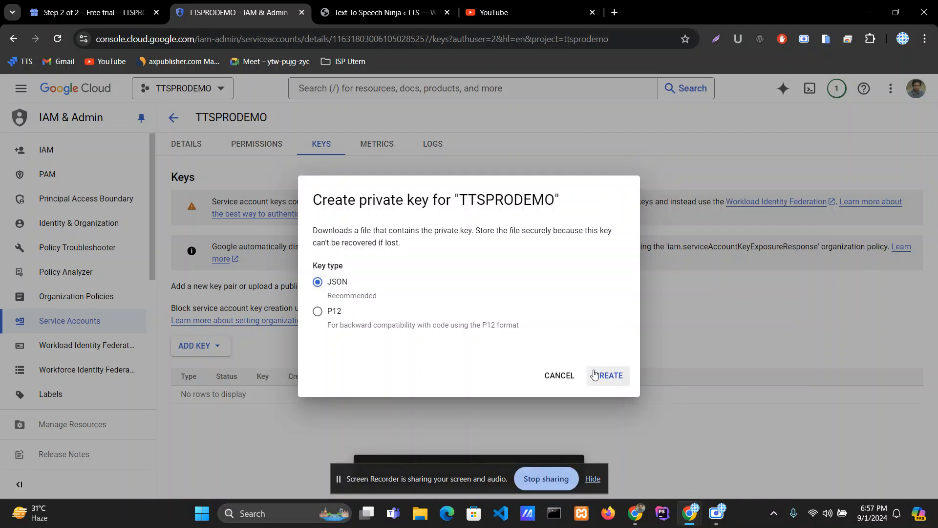
- Create and download the JSON private key for the TTSPRODEMO service account and dismiss the saved-key message
click(608, 377)
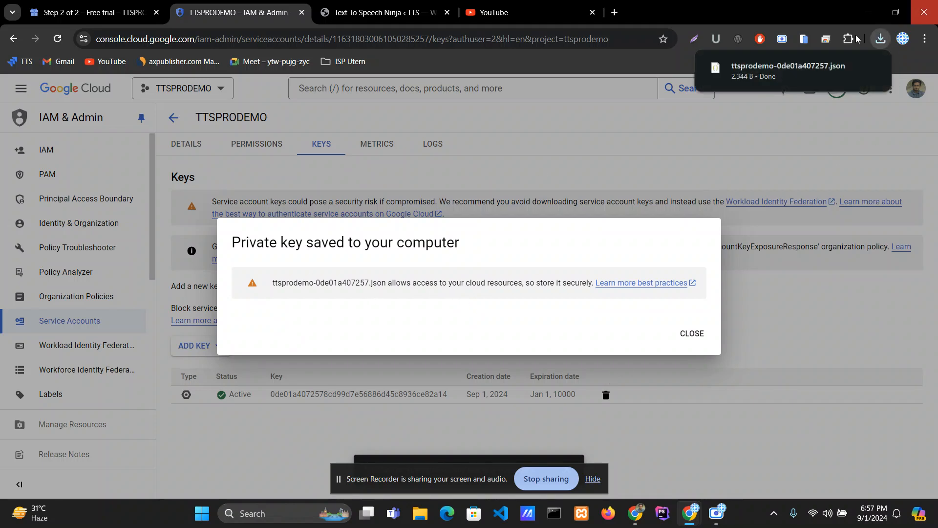
mouse_move(775, 72)
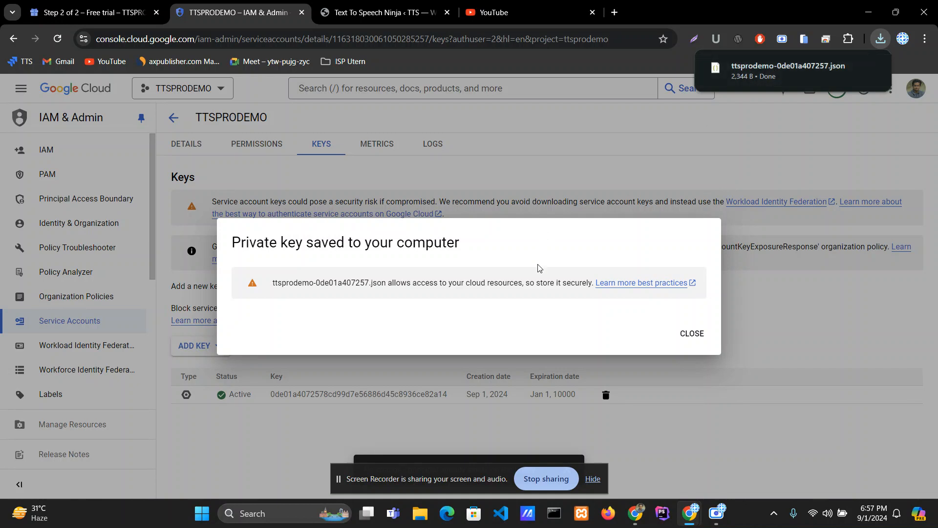
mouse_move(809, 75)
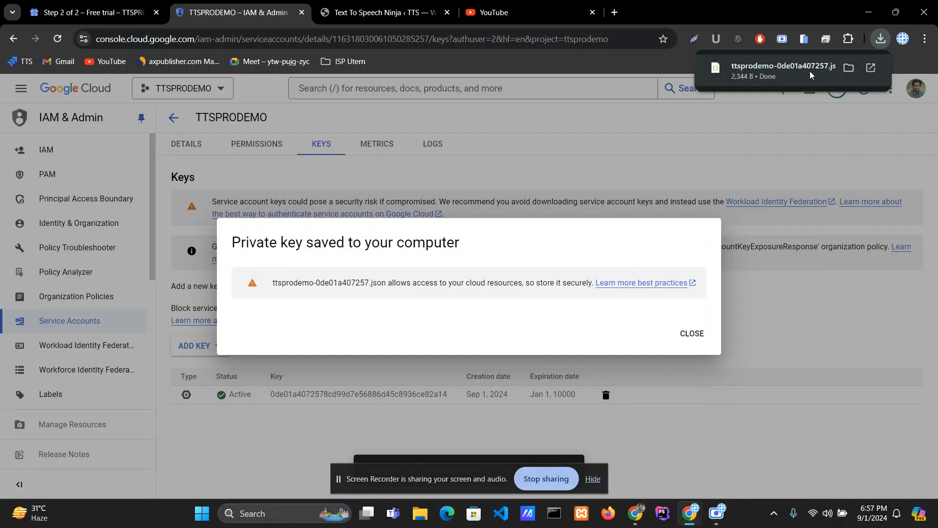
drag(228, 242, 507, 242)
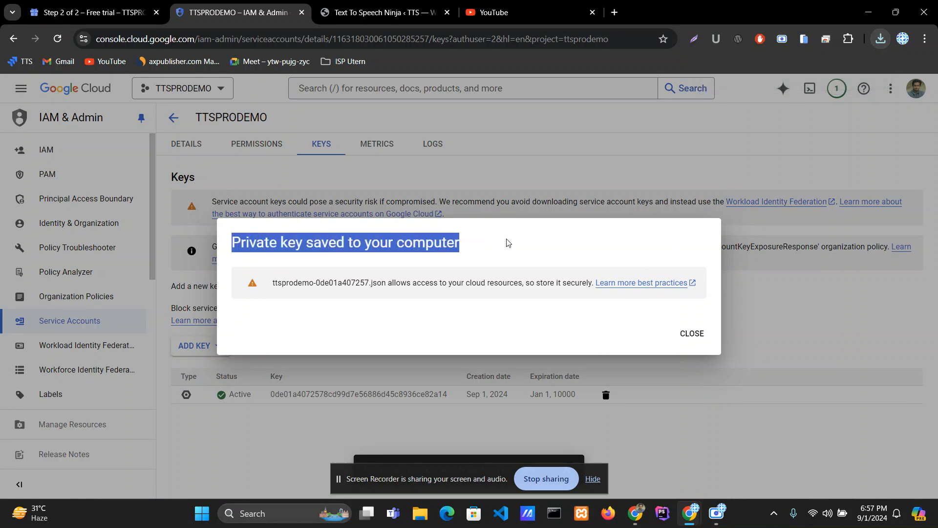
click(508, 243)
click(686, 334)
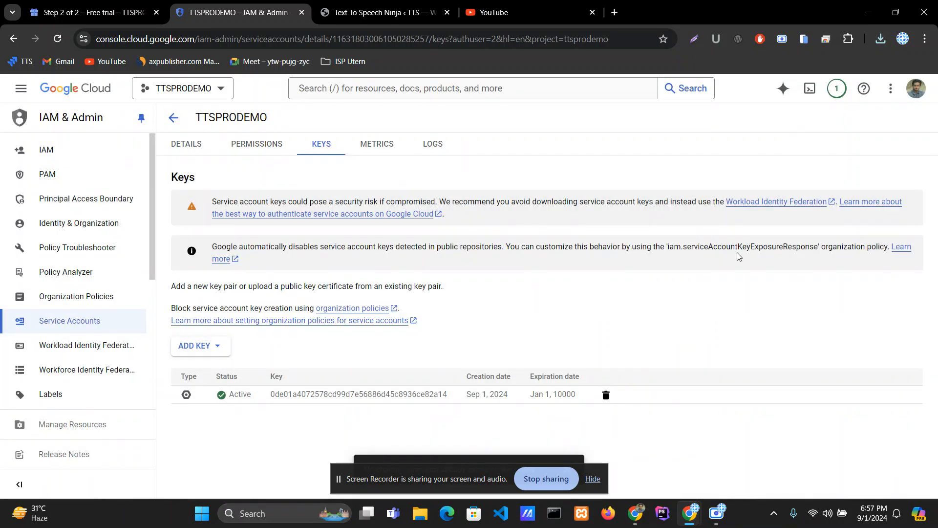
- Upload ttsprodemo-0de01a407257.json as the service account file in the WordPress plugin's Google Cloud TTS integration and save it
click(398, 4)
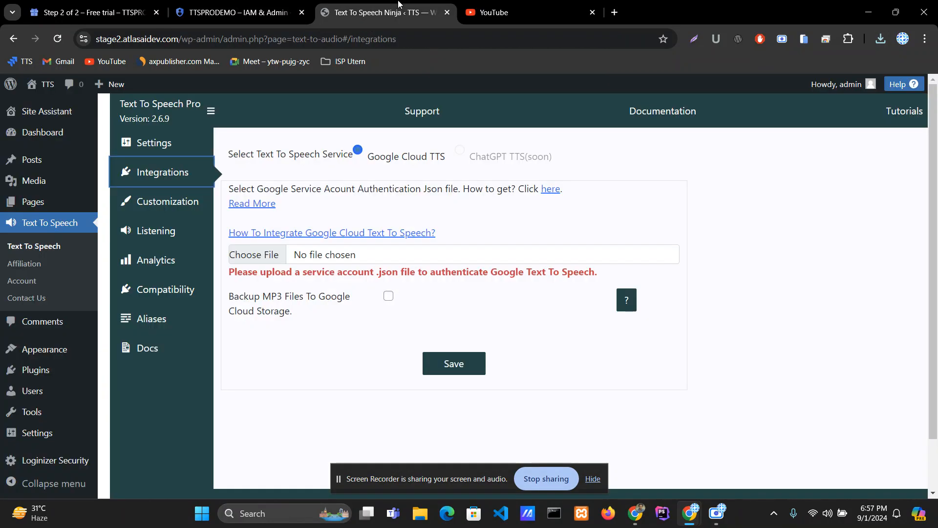
click(298, 259)
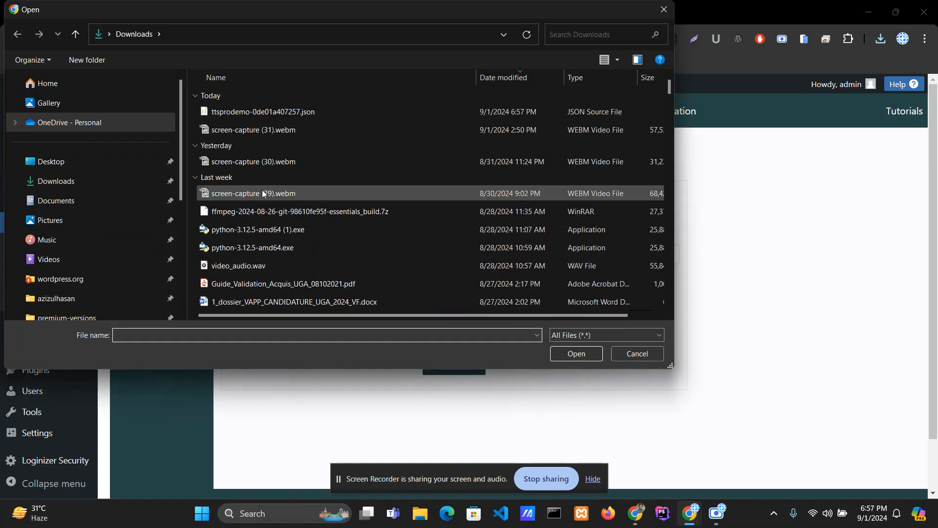
click(229, 116)
click(570, 356)
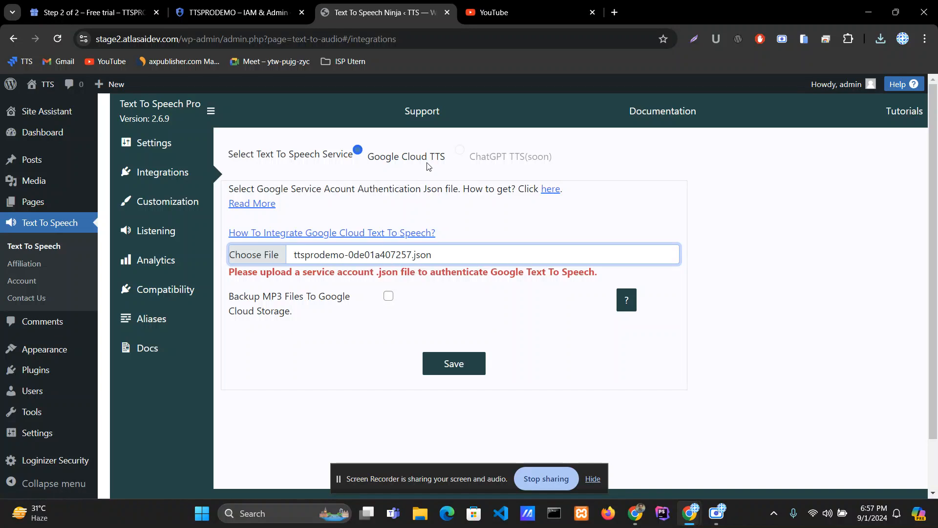
click(459, 358)
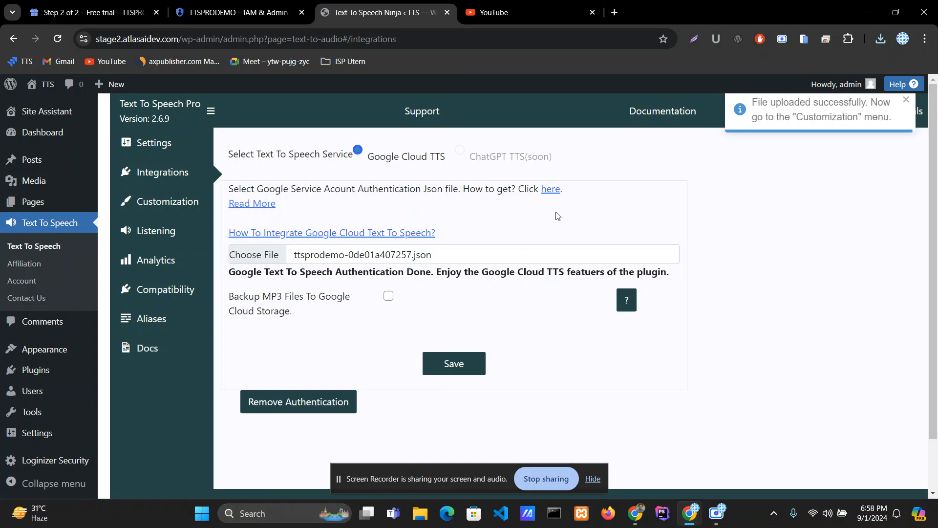
drag(236, 271, 216, 274)
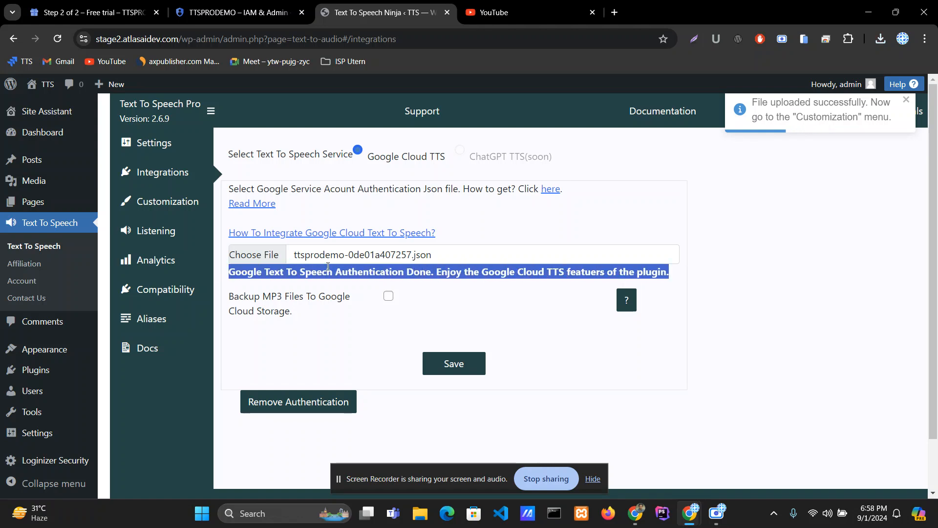
click(328, 267)
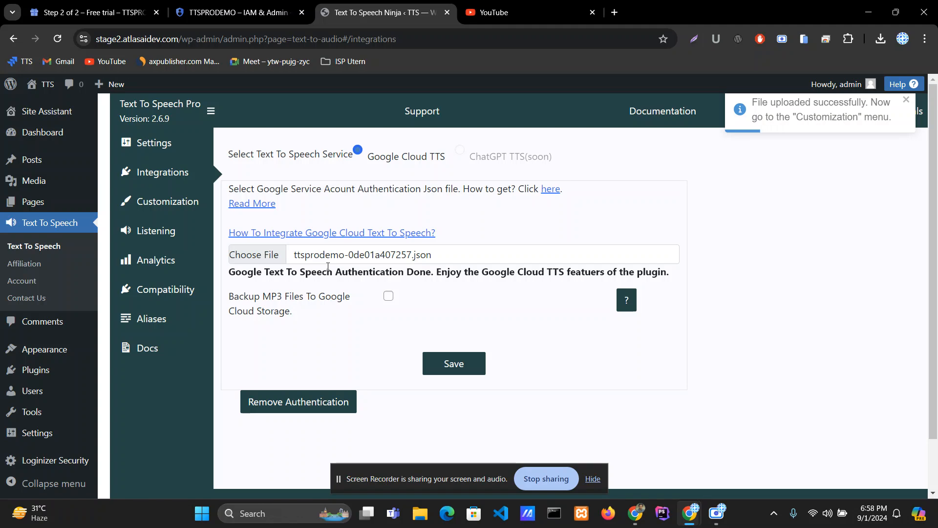
click(211, 7)
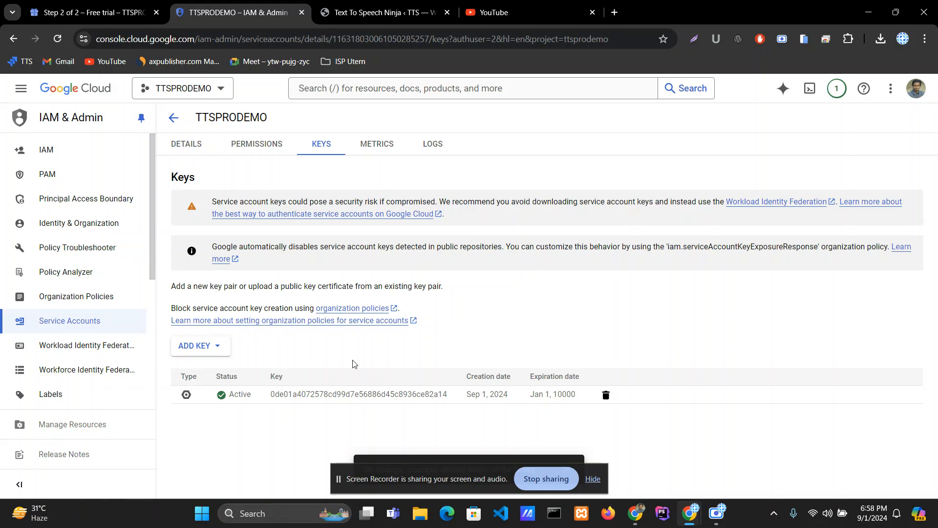
click(381, 13)
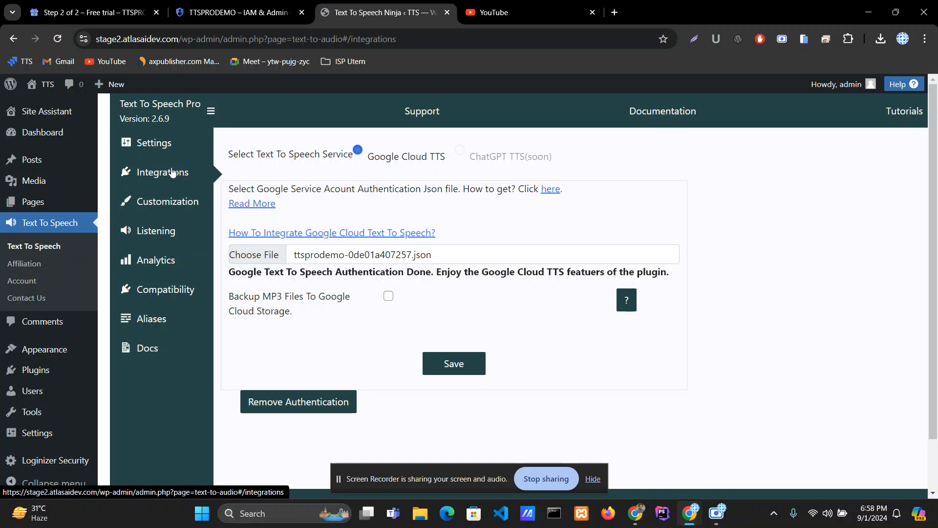
click(141, 207)
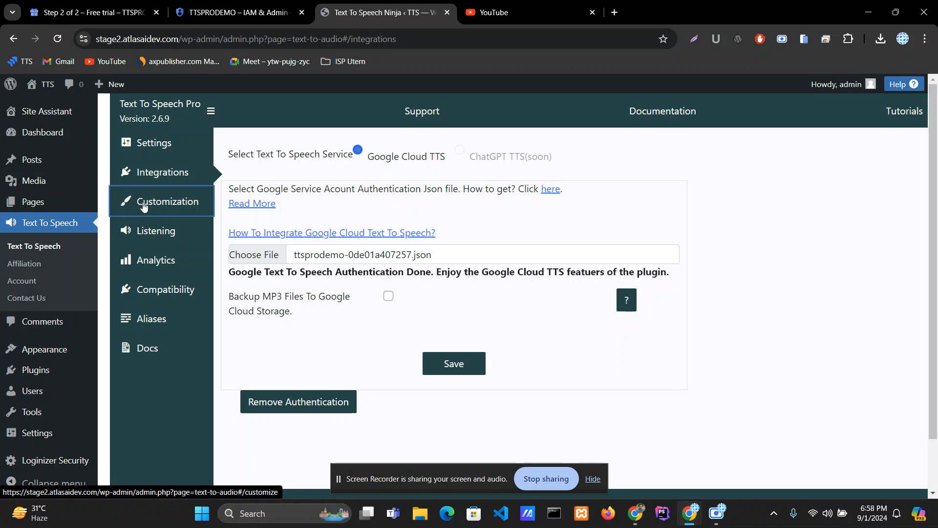
click(795, 227)
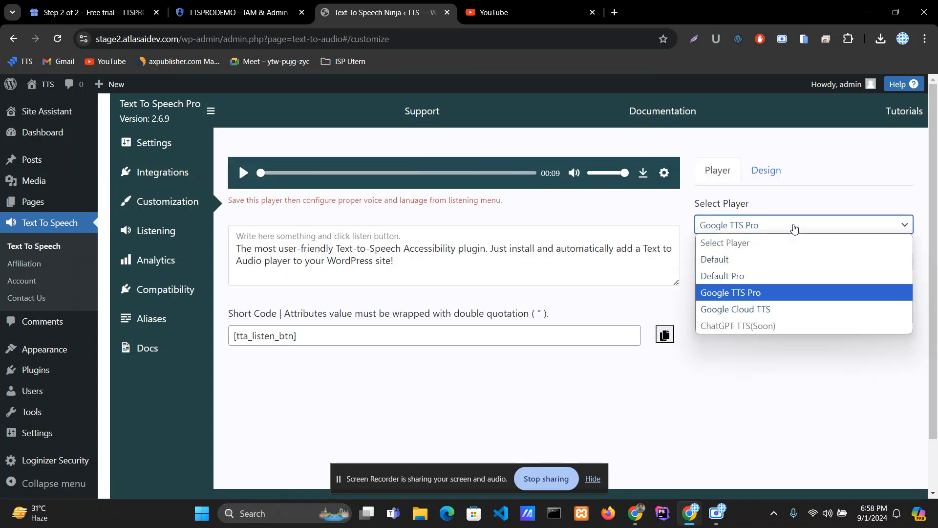
click(732, 310)
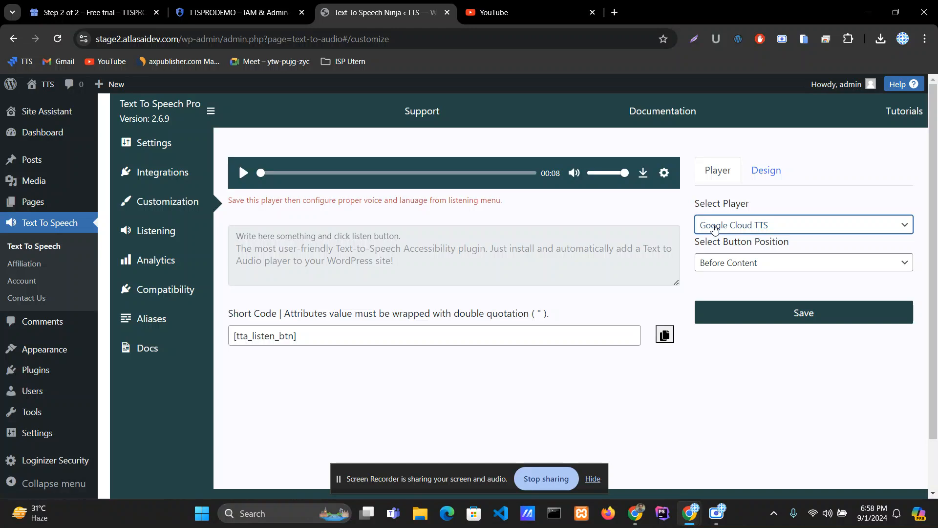
click(160, 178)
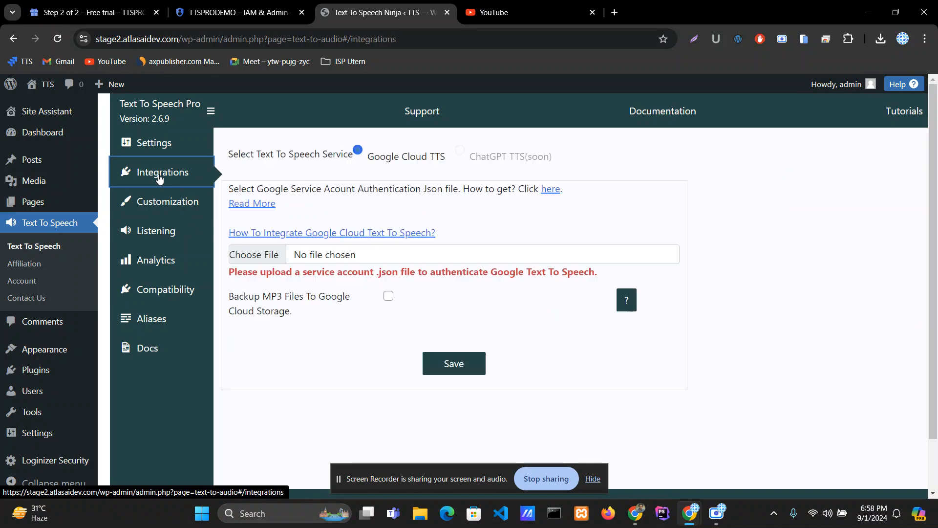
- Set the player to Google Cloud TTS in the plugin's customization settings and save
click(168, 201)
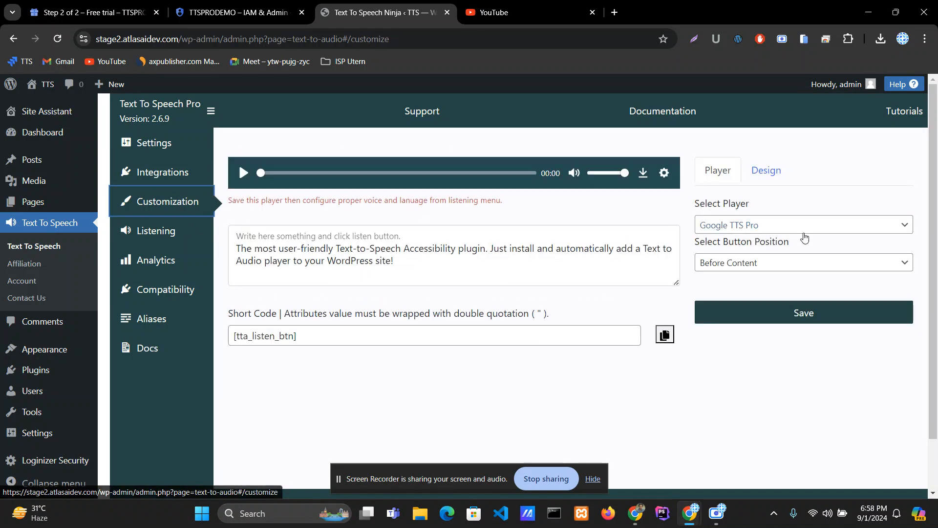
click(759, 227)
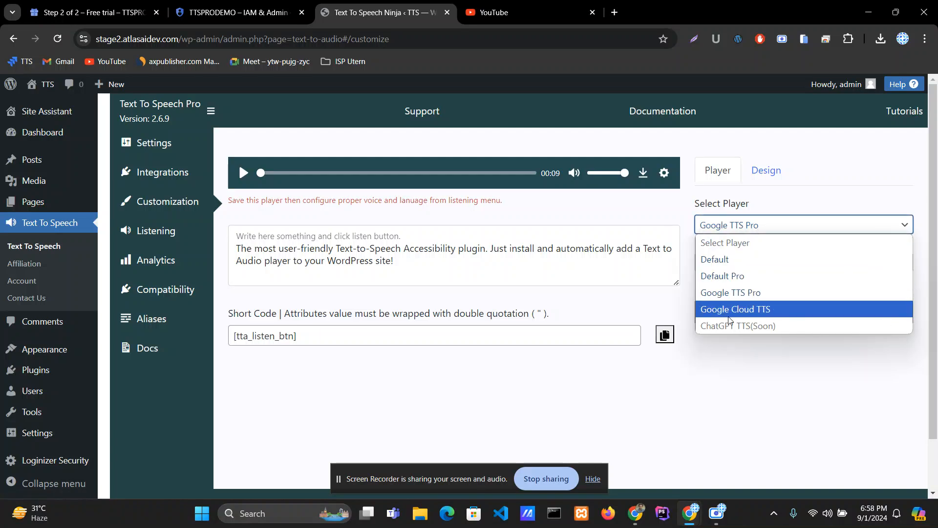
click(750, 310)
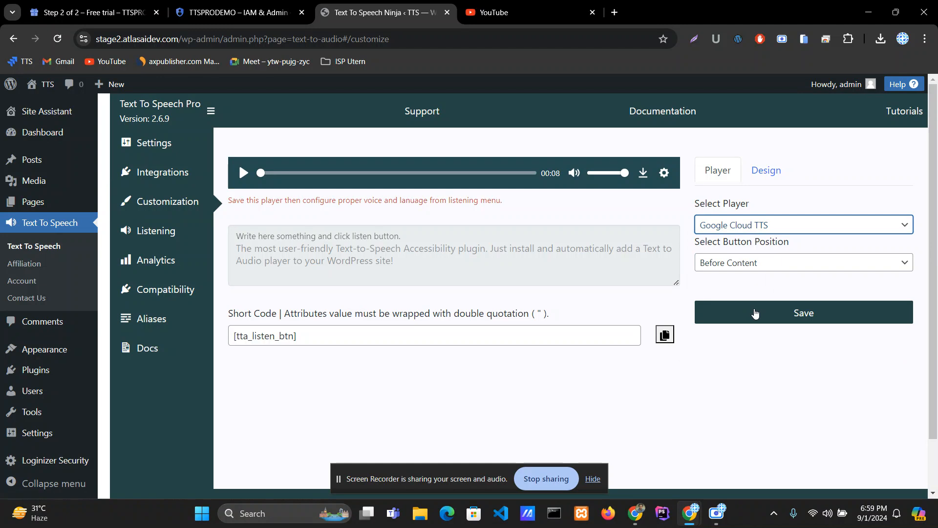
click(755, 312)
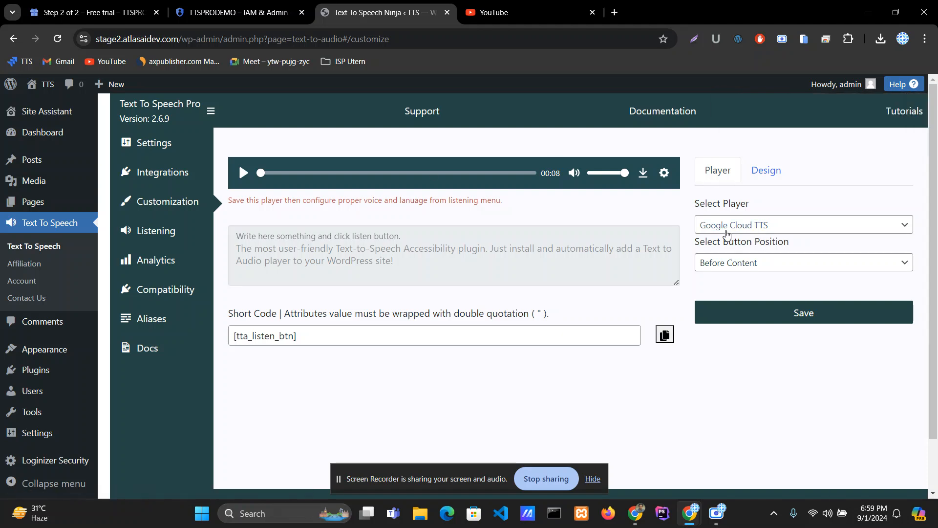
- Set the voice language to en-US in the plugin's listening settings
click(163, 237)
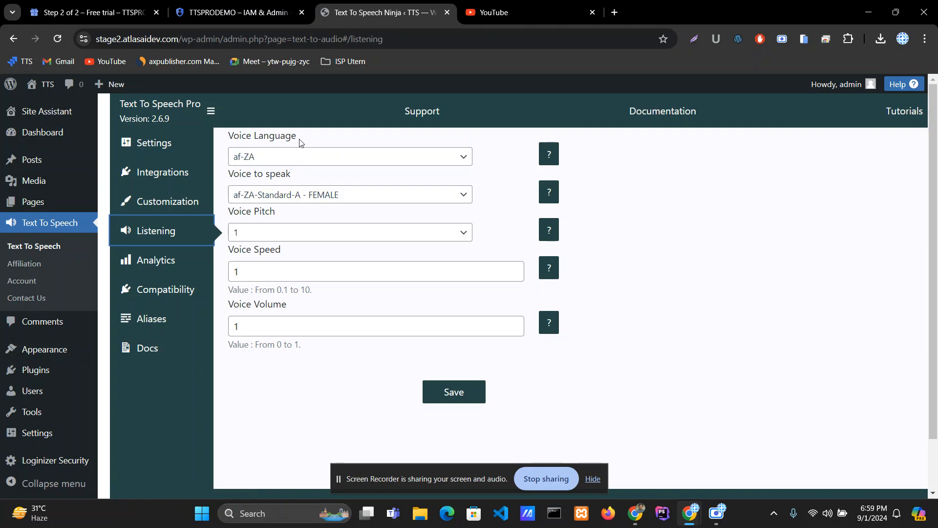
click(256, 156)
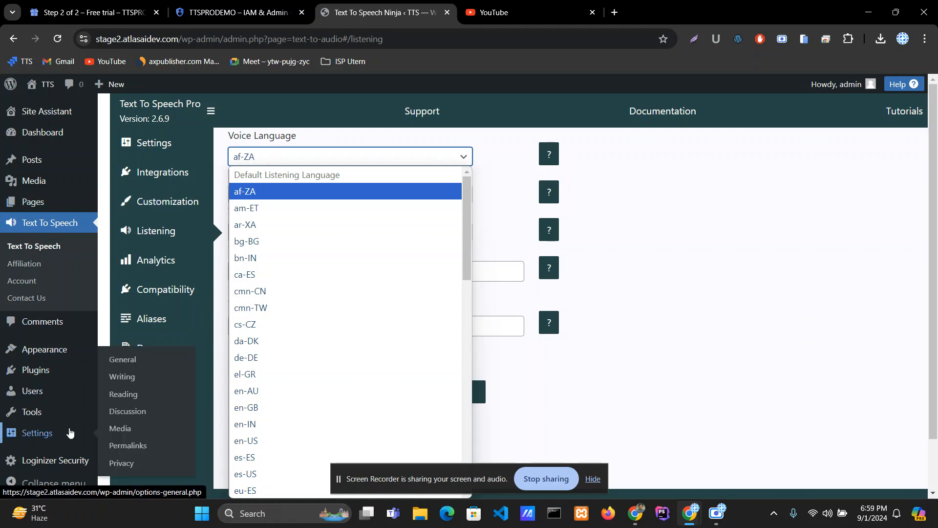
scroll(327, 405, down, 2)
scroll(328, 405, down, 4)
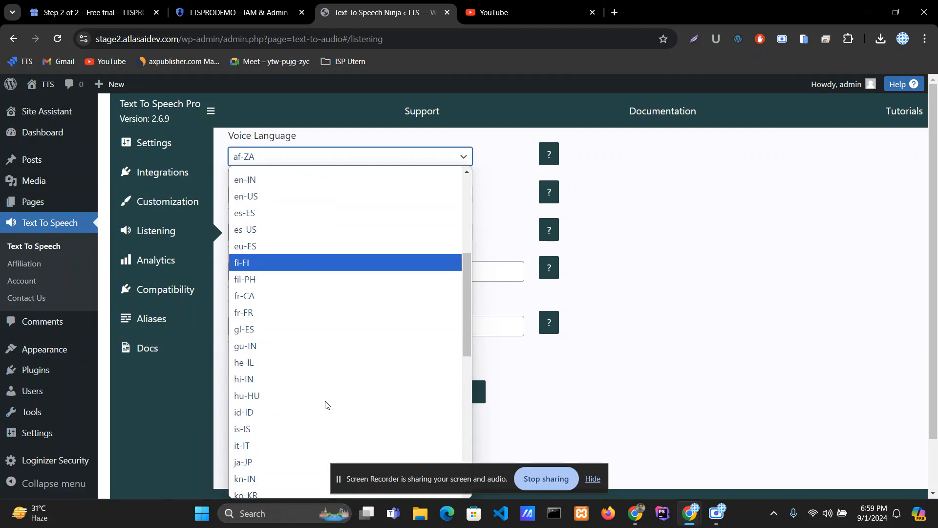
scroll(325, 403, up, 3)
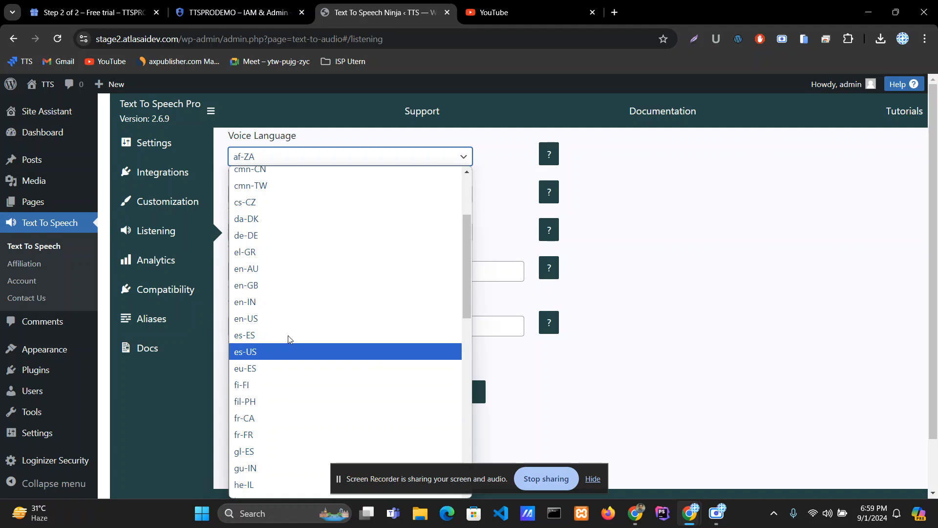
click(255, 322)
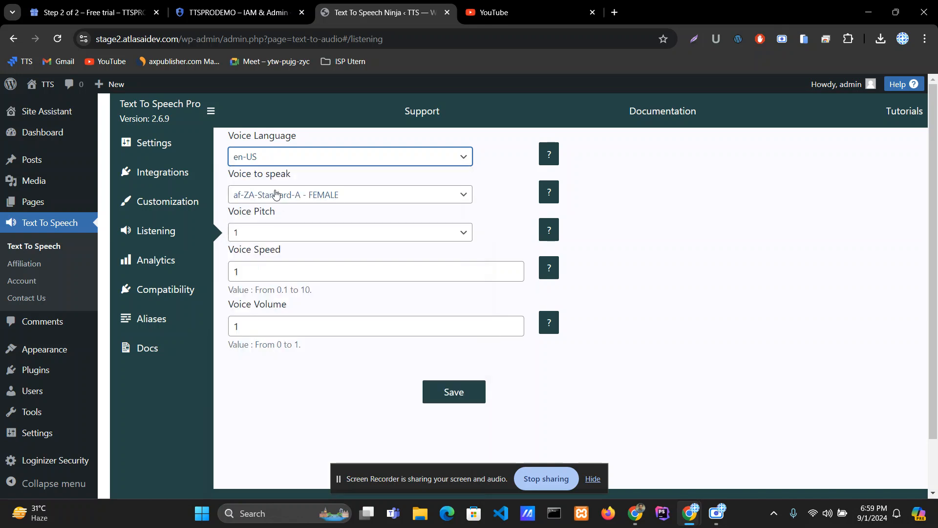
- Set the voice to speak to en-US-Studio-O - FEMALE in the listening settings and save
click(352, 197)
scroll(337, 317, down, 4)
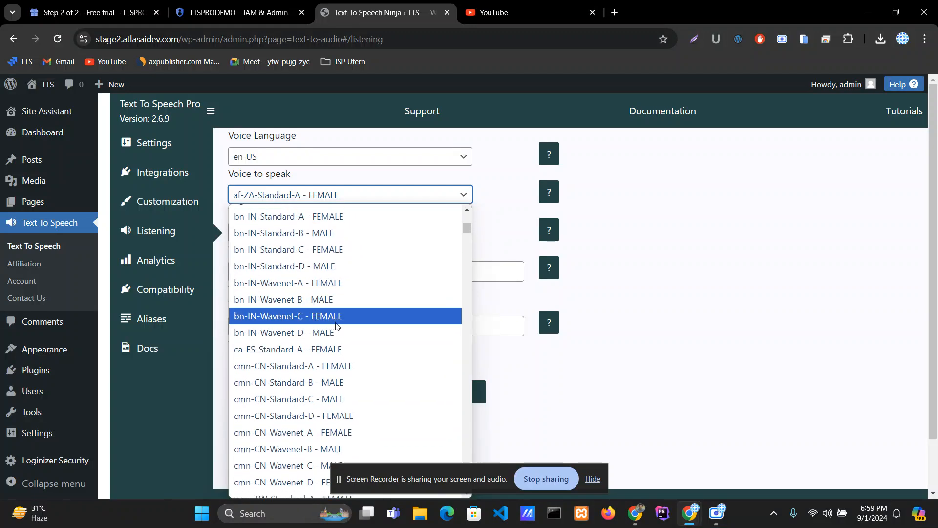
scroll(337, 327, down, 15)
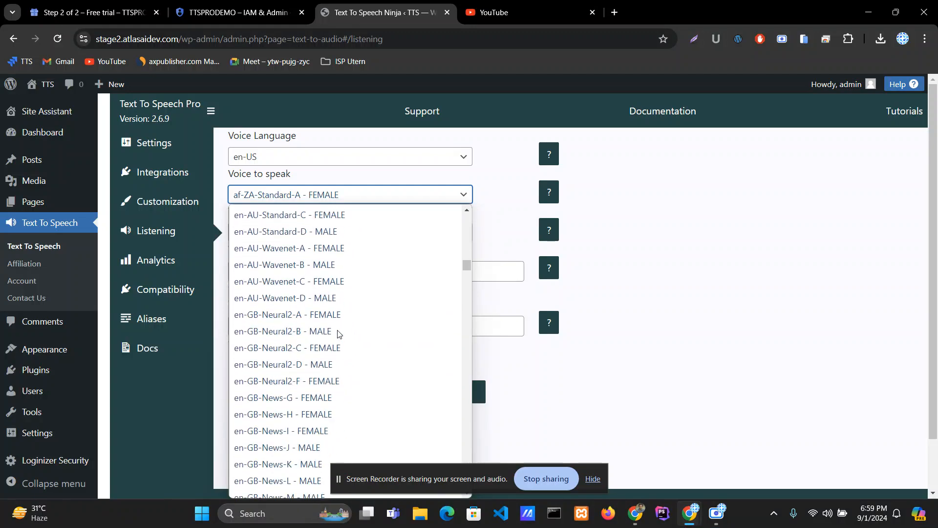
scroll(338, 333, down, 15)
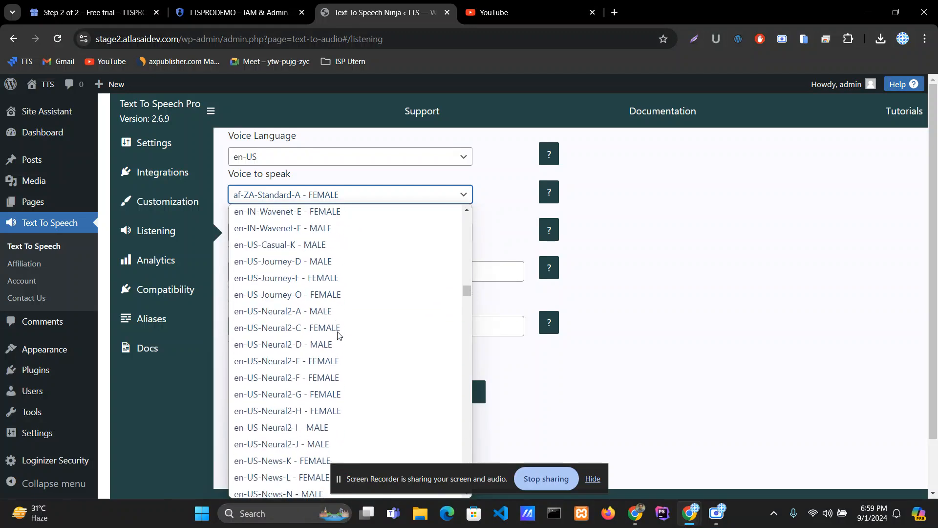
scroll(337, 334, down, 3)
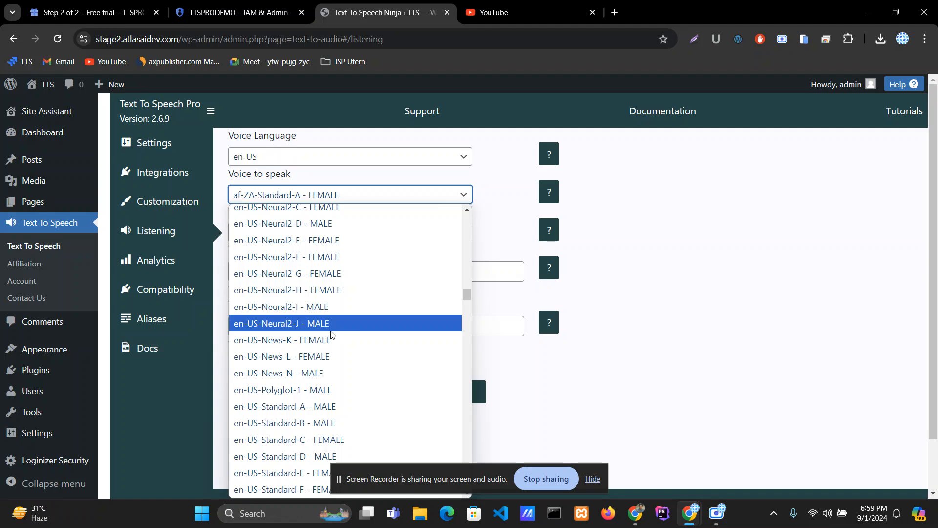
scroll(332, 335, down, 3)
scroll(331, 335, up, 3)
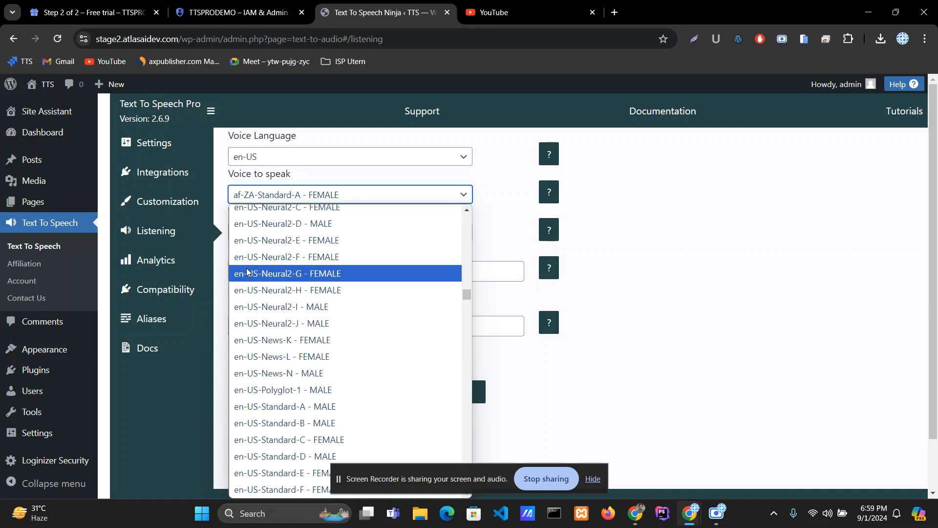
scroll(247, 271, up, 3)
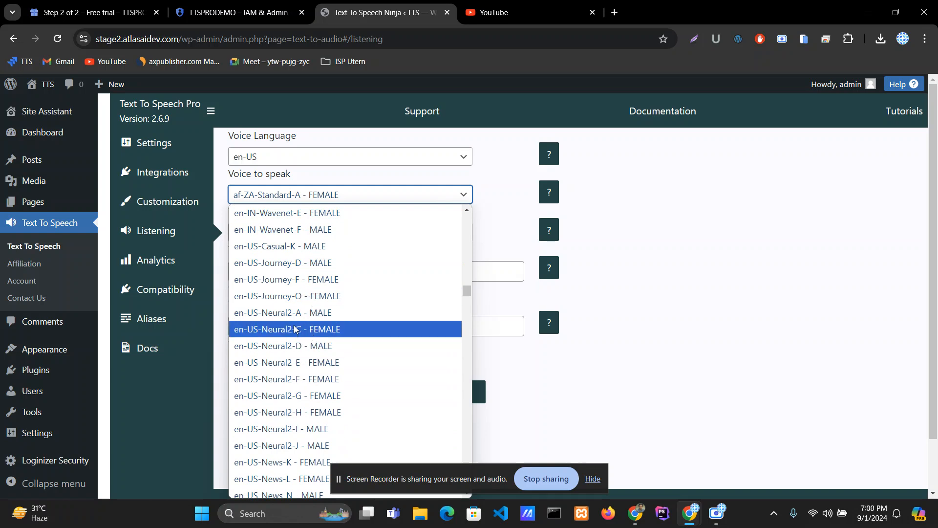
scroll(294, 329, up, 3)
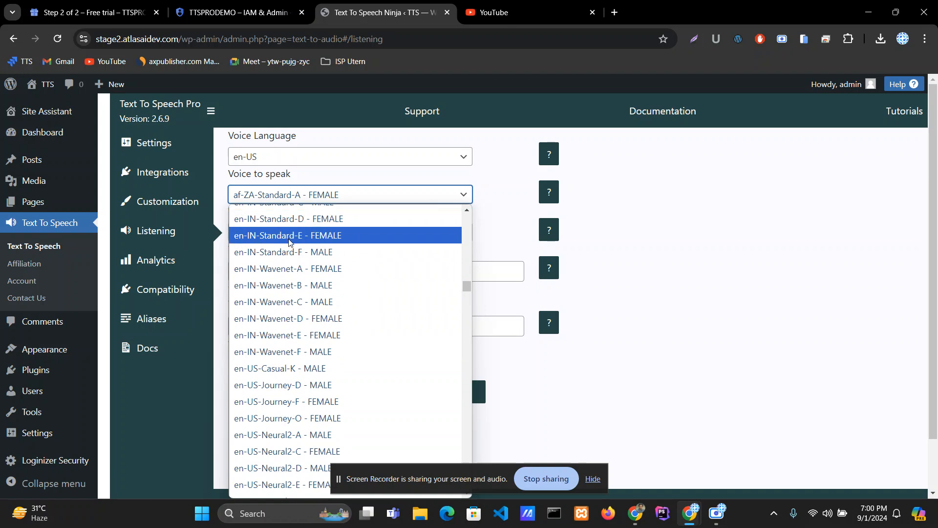
scroll(327, 356, down, 6)
scroll(333, 373, down, 3)
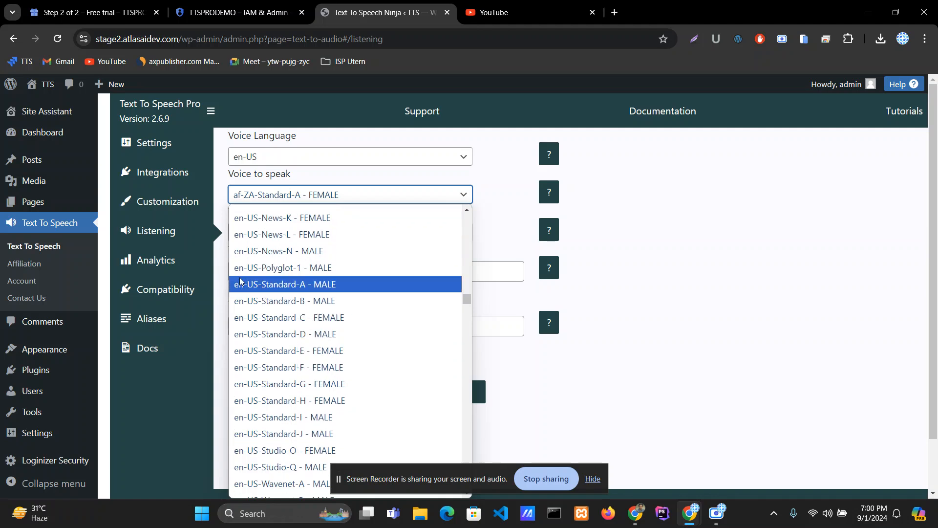
scroll(344, 391, down, 3)
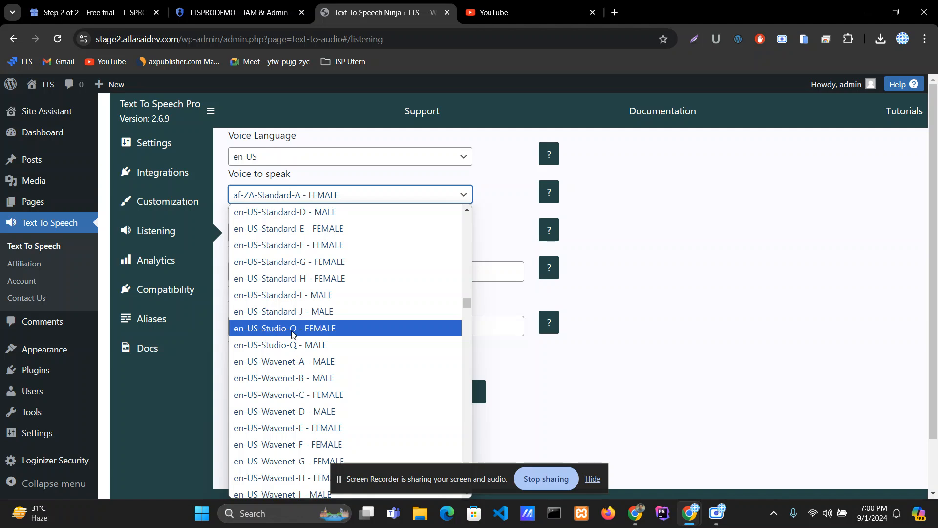
click(292, 330)
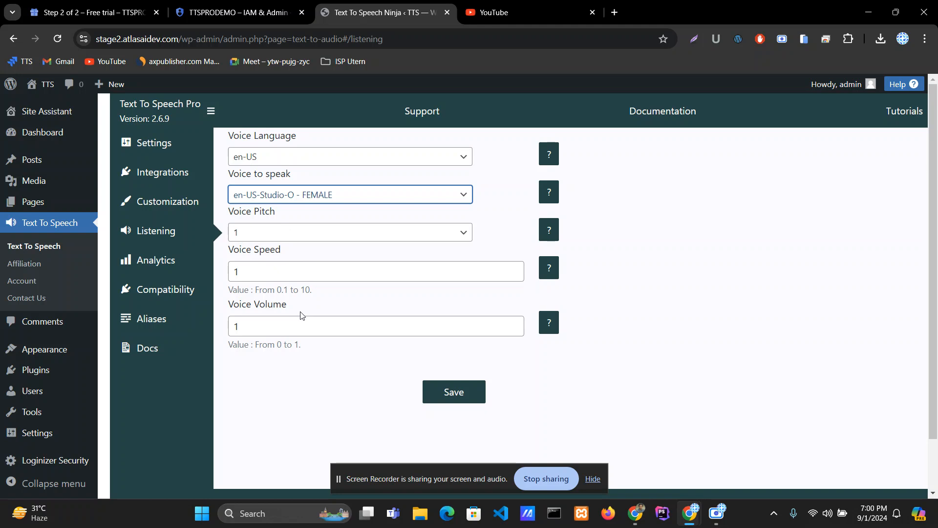
click(462, 396)
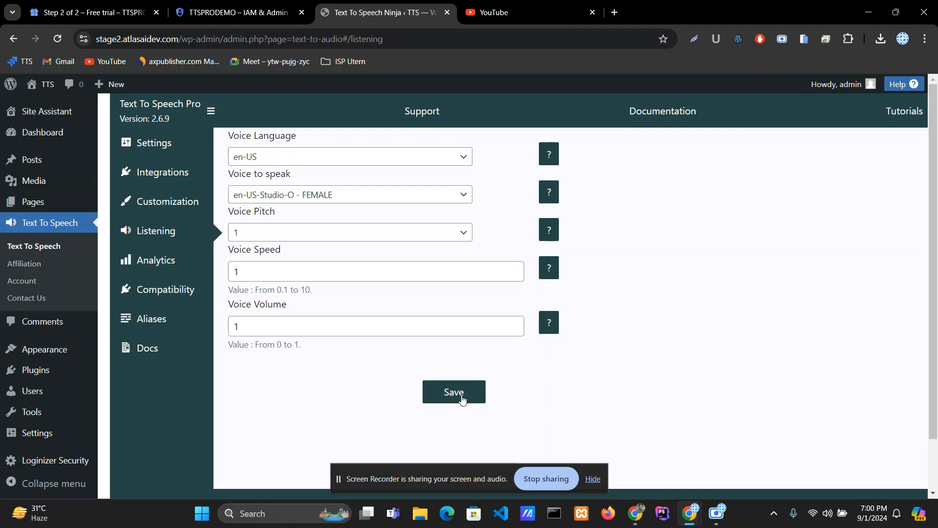
- Review the available player options in the plugin's customization settings without changing the selected player
click(176, 199)
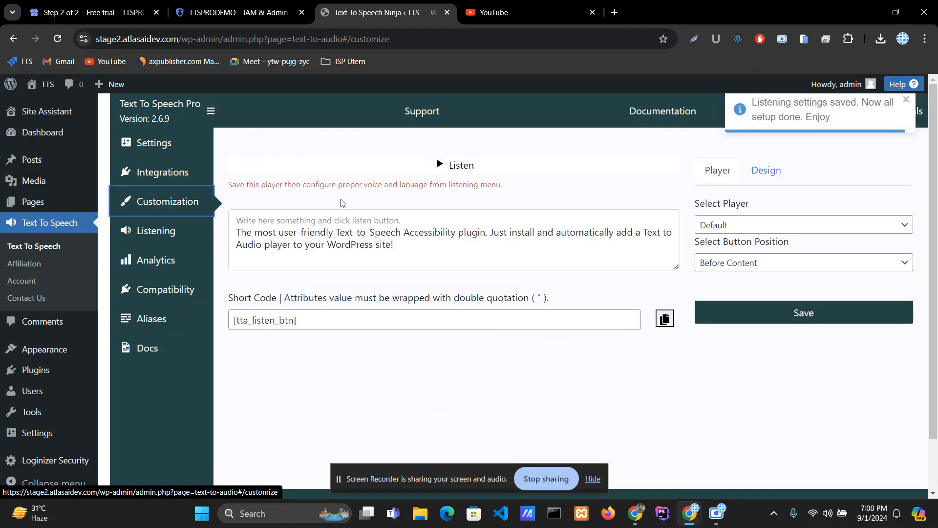
click(746, 222)
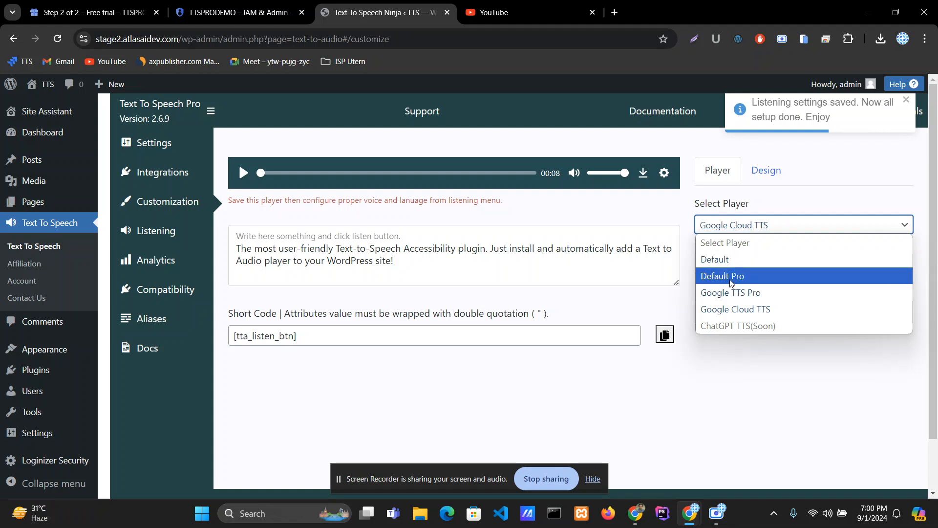
click(469, 371)
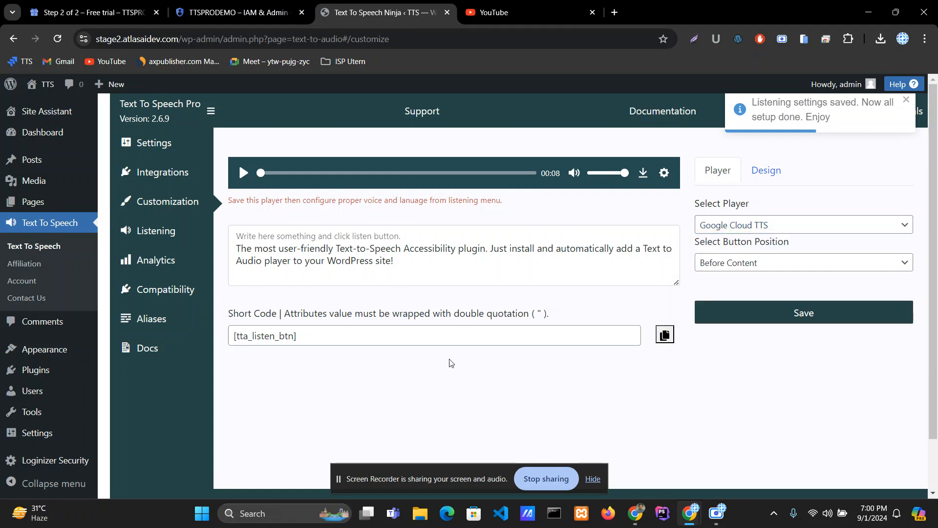
- Visit the site, open the Hello world! post and play its audio to test the voice
mouse_move(43, 85)
click(41, 108)
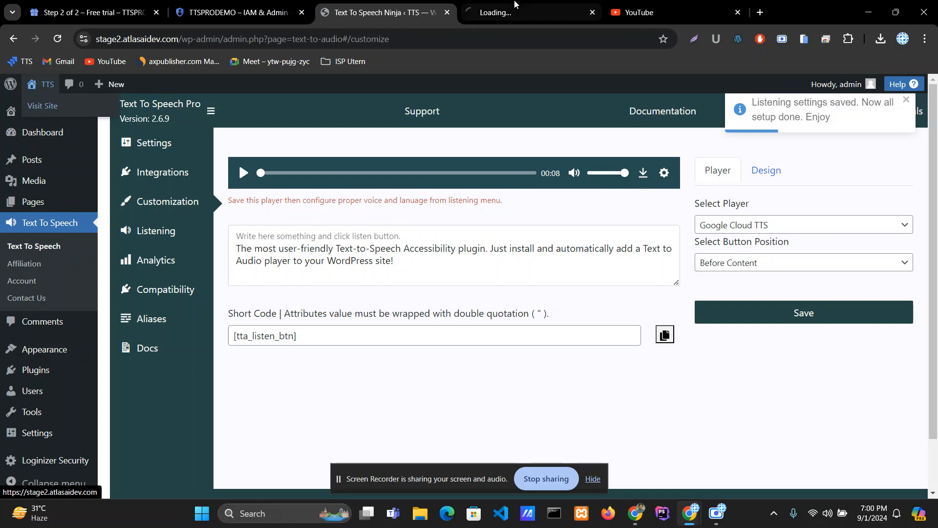
click(300, 212)
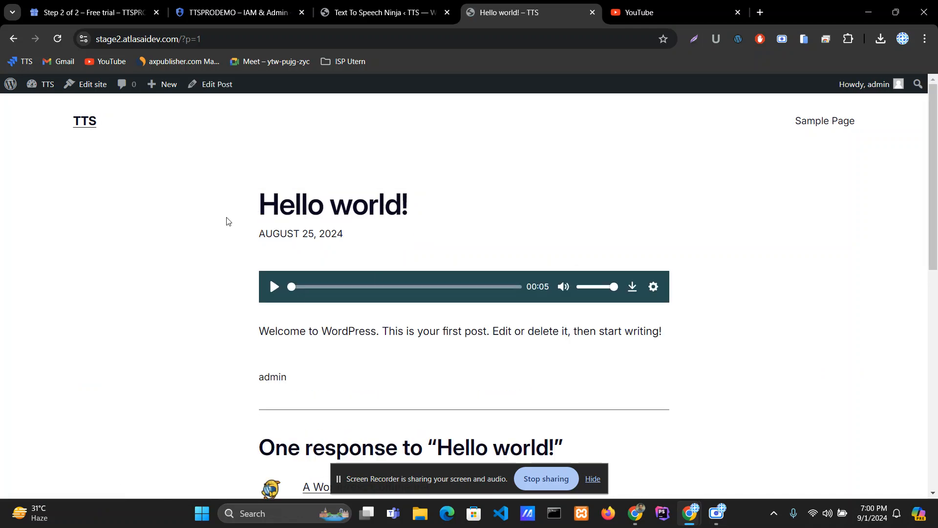
click(274, 287)
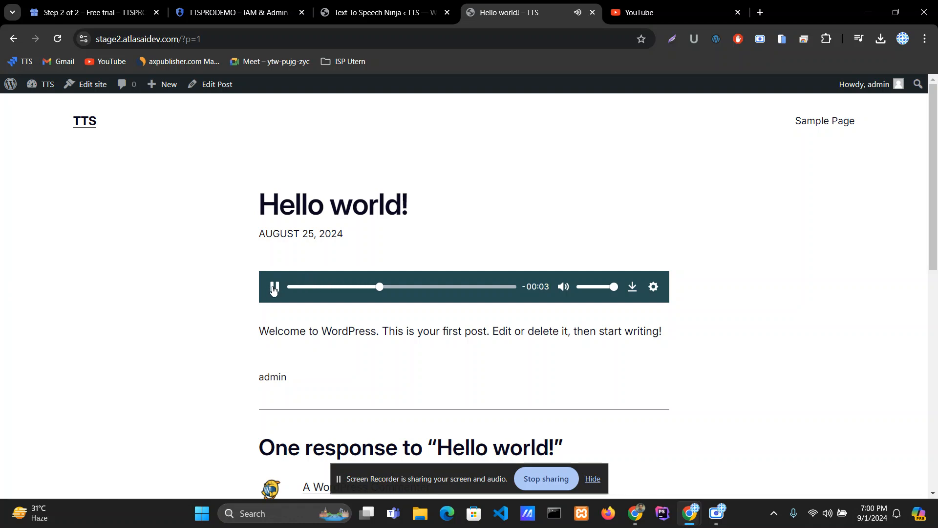
drag(218, 202, 503, 212)
click(503, 213)
- Set the voice to speak to en-US-Studio-Q - MALE in the plugin's listening settings and save
click(363, 7)
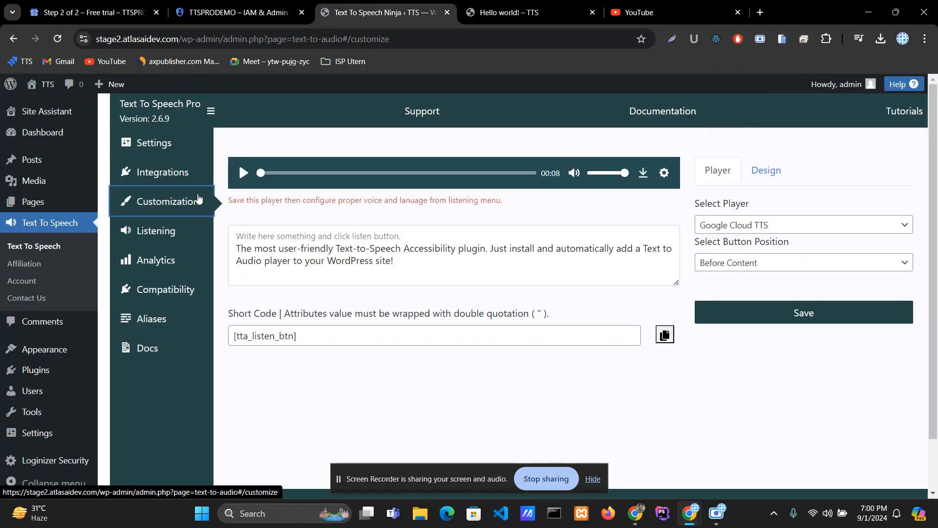
click(156, 230)
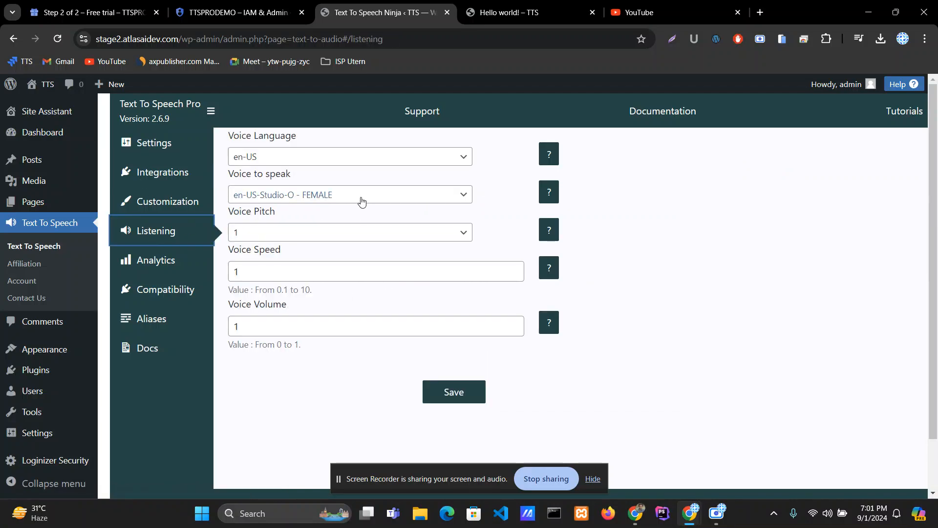
click(361, 195)
scroll(360, 308, down, 5)
scroll(383, 377, up, 3)
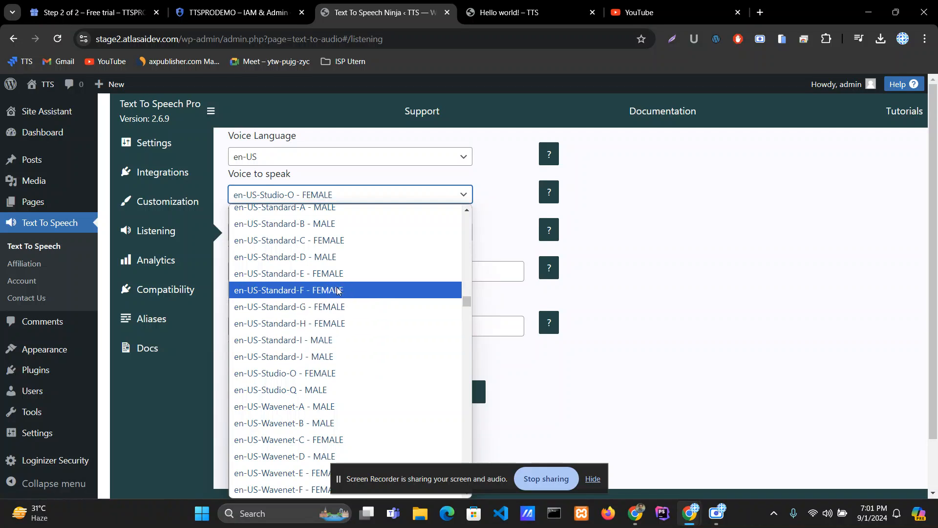
scroll(344, 325, down, 3)
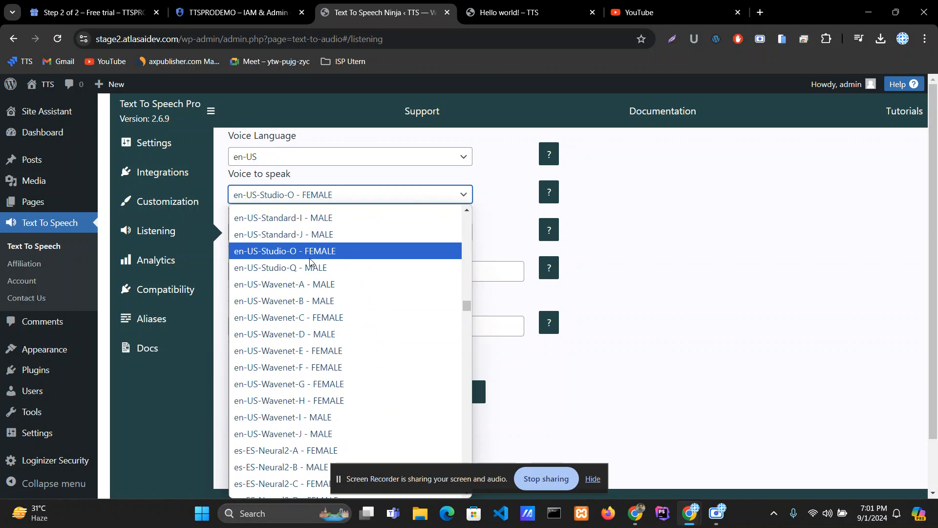
click(313, 270)
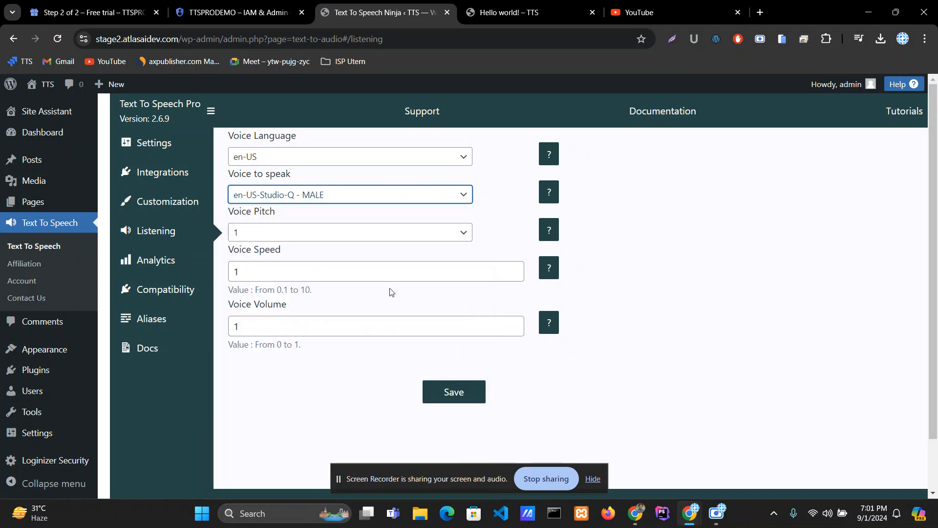
click(454, 393)
- Return to the Hello world! post and test the audio player, reloading the page and playing it again
click(508, 12)
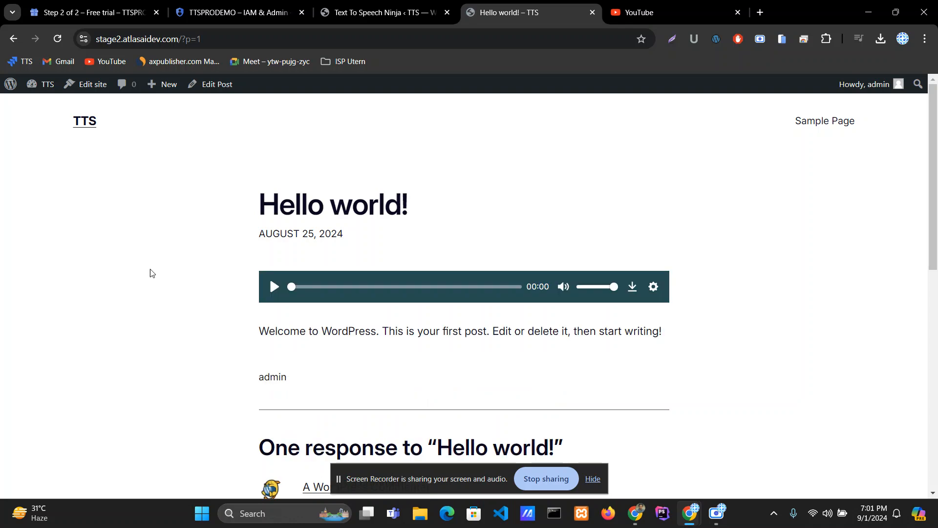
scroll(152, 273, down, 1)
click(274, 225)
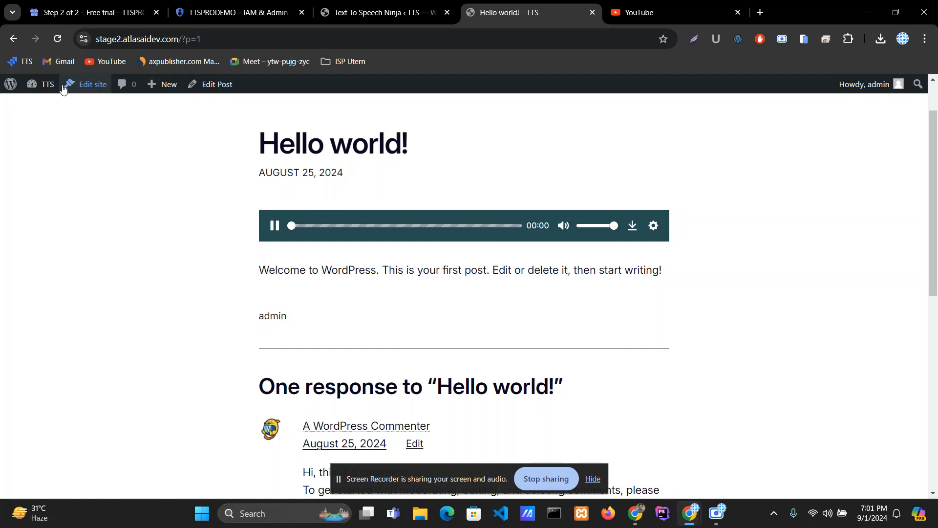
click(58, 39)
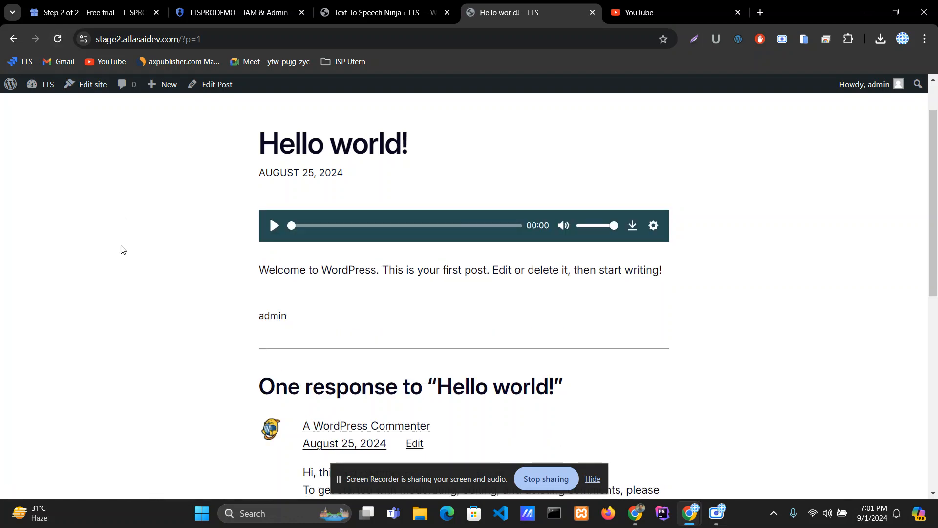
click(275, 226)
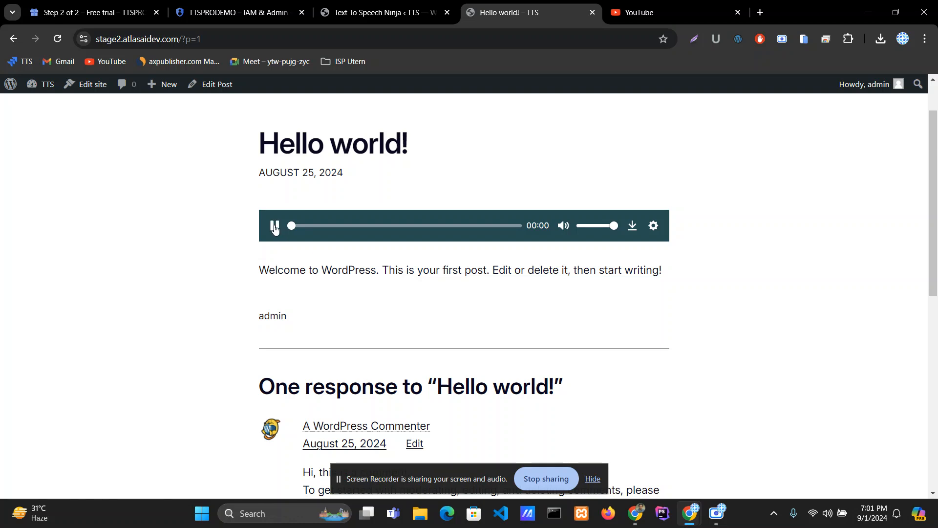
- Inspect the Hello world! page with the developer tools and examine the console messages
right_click(291, 278)
click(342, 269)
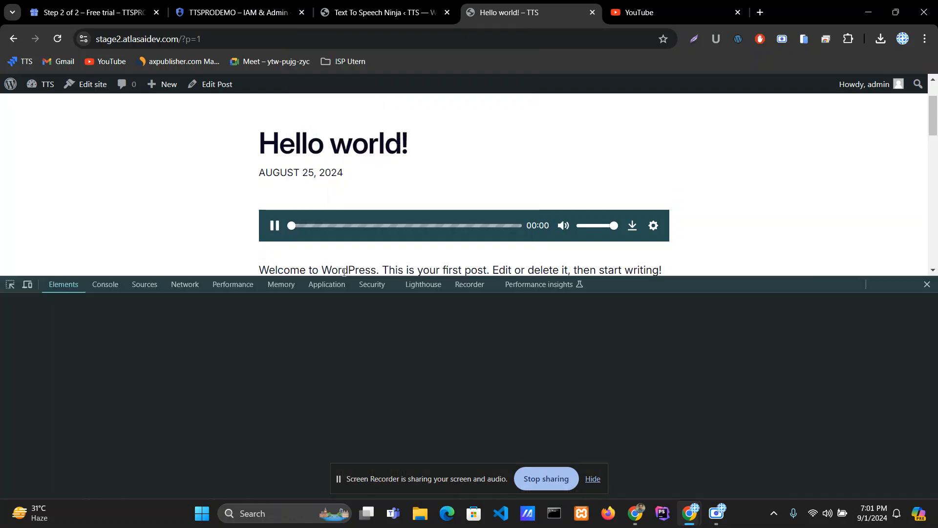
click(101, 285)
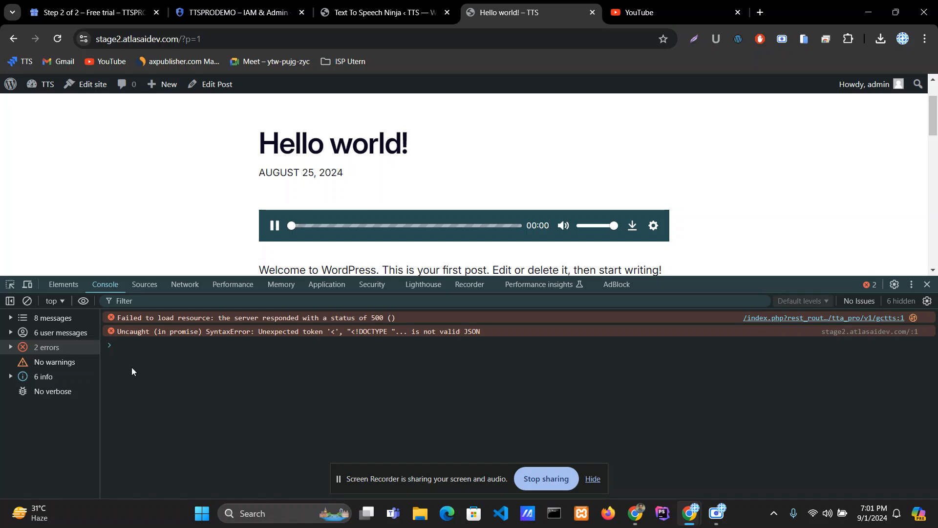
- Record network activity while reloading the post and playing its audio, and examine the response of the tta_pro/v1/gctts request
click(184, 287)
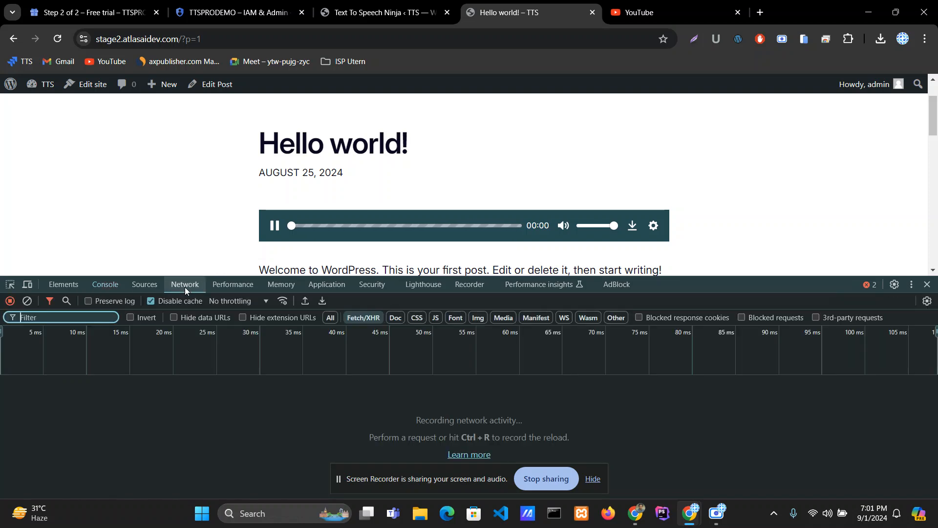
click(57, 38)
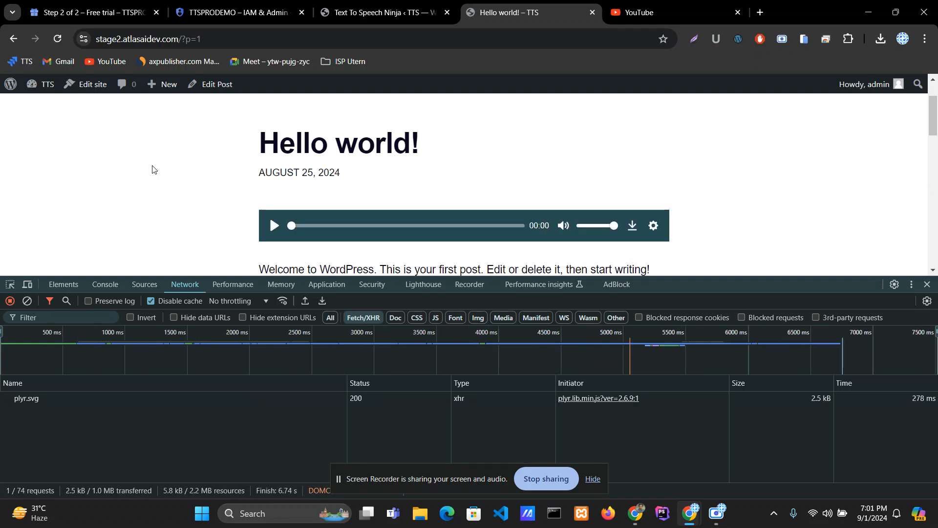
click(274, 225)
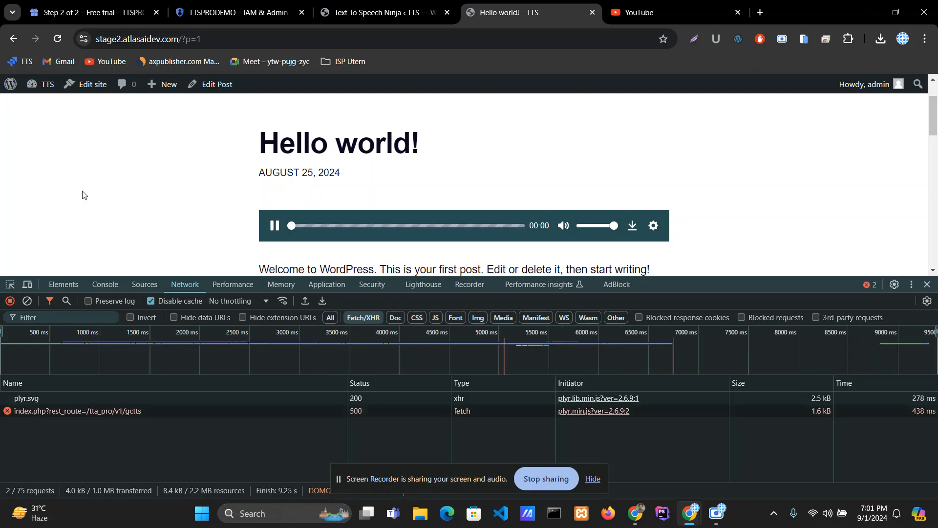
click(129, 411)
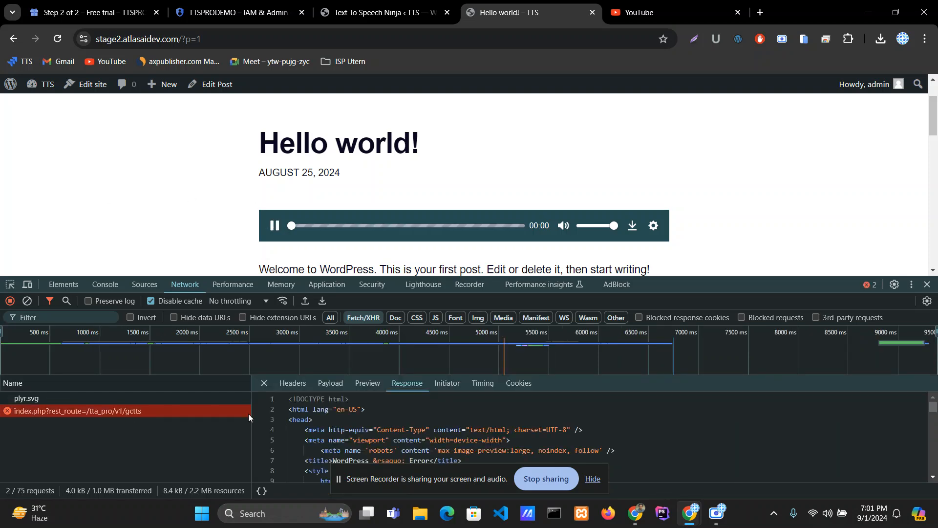
scroll(325, 414, down, 7)
scroll(325, 414, up, 7)
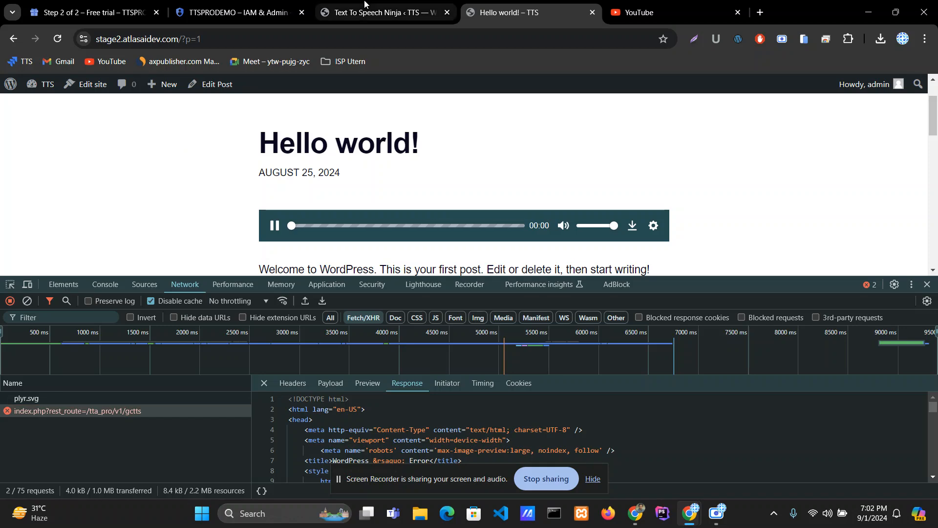
- From the plugin's integrations settings, browse for an authentication file in the local tts site's wp-content/uploads/TTA_Pro folder
click(376, 12)
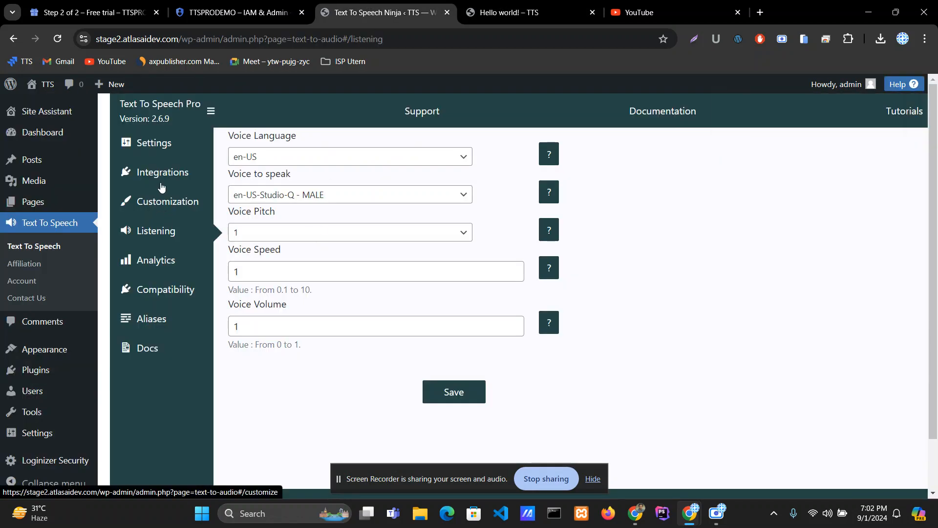
click(155, 170)
click(334, 254)
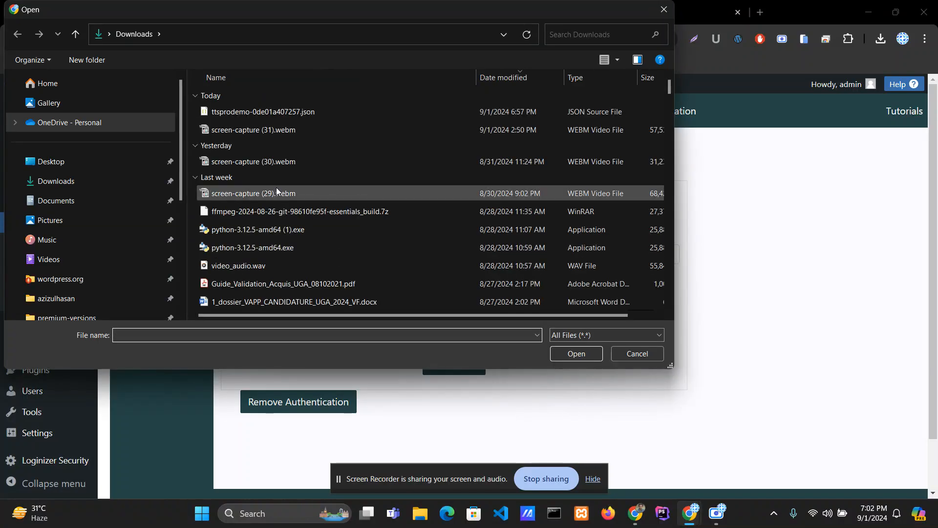
scroll(76, 276, down, 1)
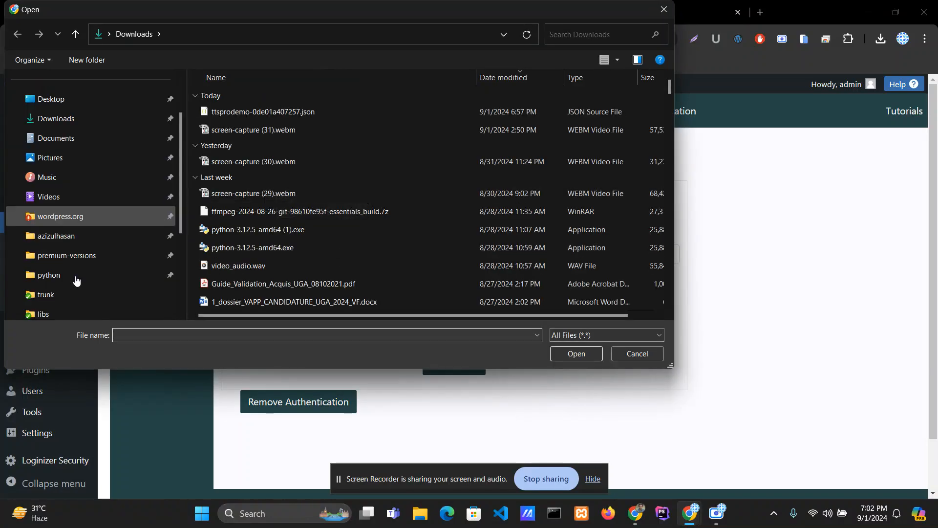
click(62, 237)
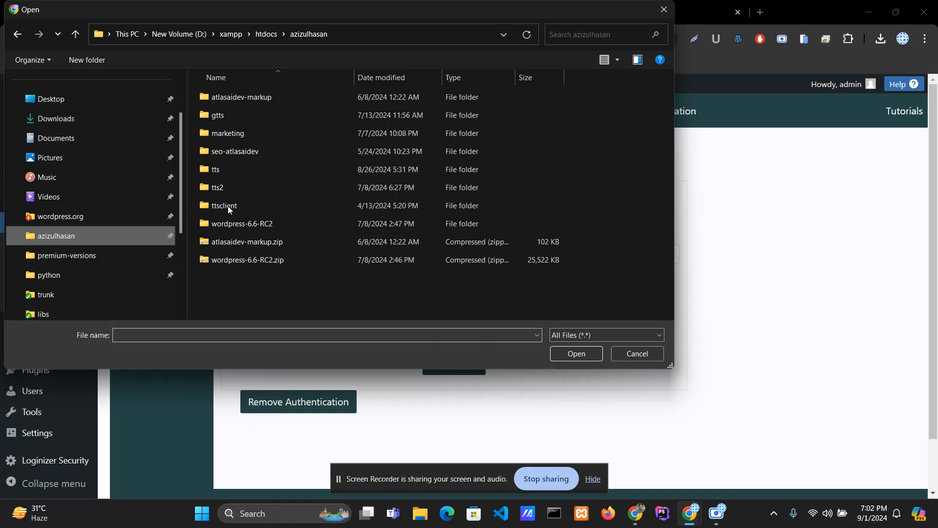
double_click(228, 168)
scroll(272, 158, down, 2)
scroll(272, 159, up, 2)
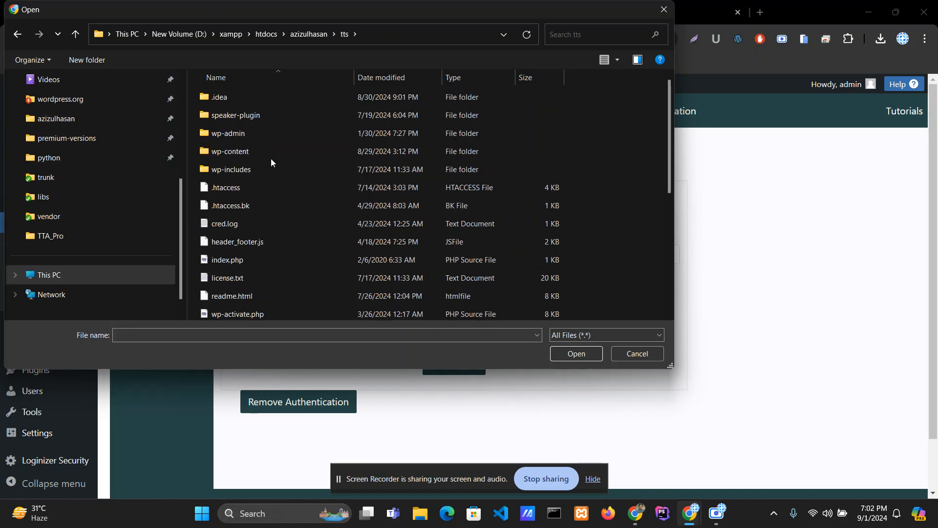
double_click(260, 156)
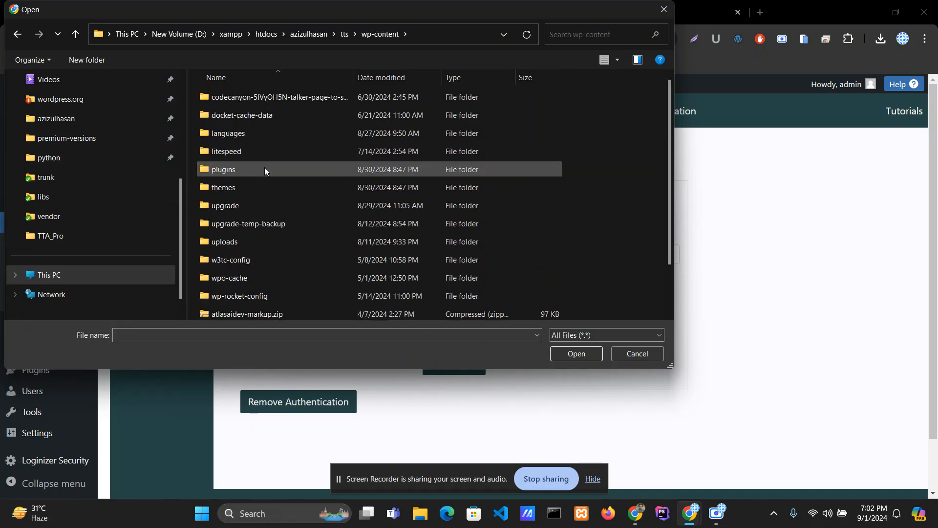
click(309, 33)
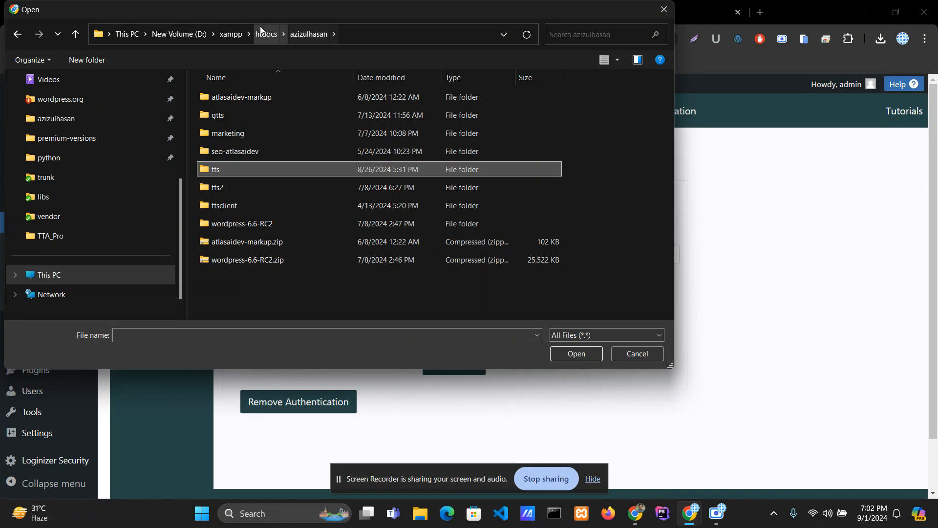
double_click(225, 166)
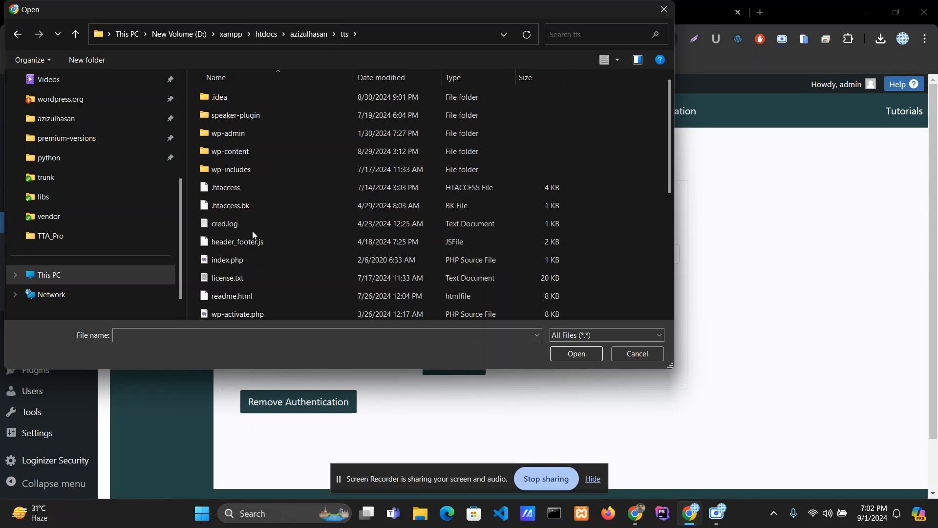
double_click(238, 152)
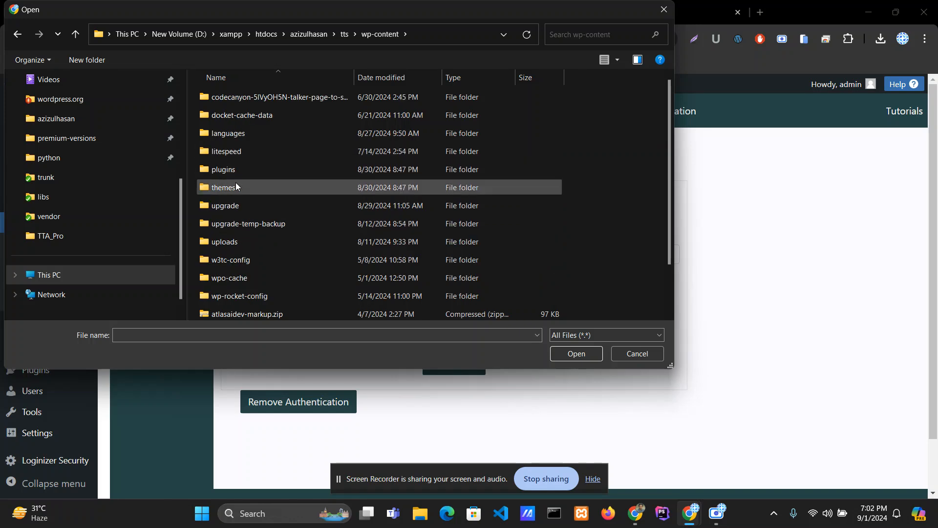
double_click(248, 241)
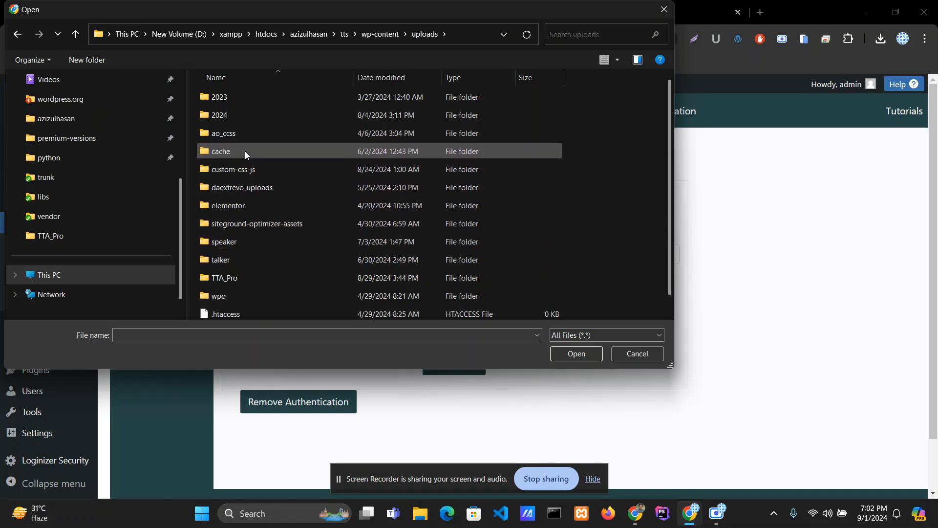
scroll(248, 258, down, 1)
double_click(248, 258)
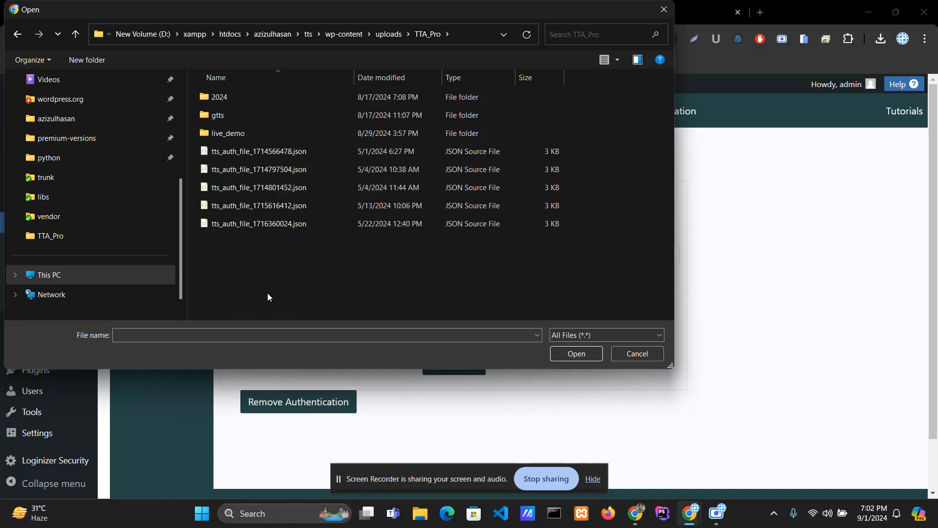
- Choose tts_auth_file_1716360024.json as the Google service account authentication file and save the integration
click(269, 225)
click(576, 353)
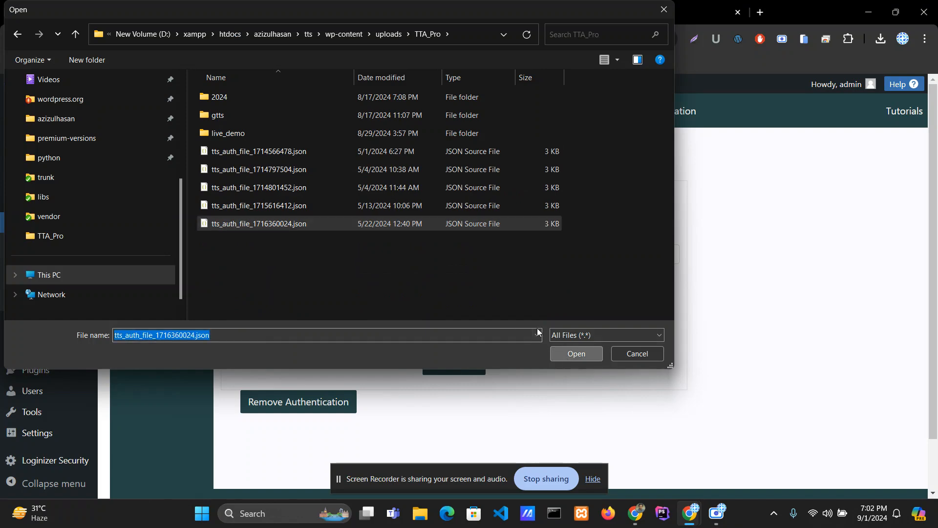
click(462, 366)
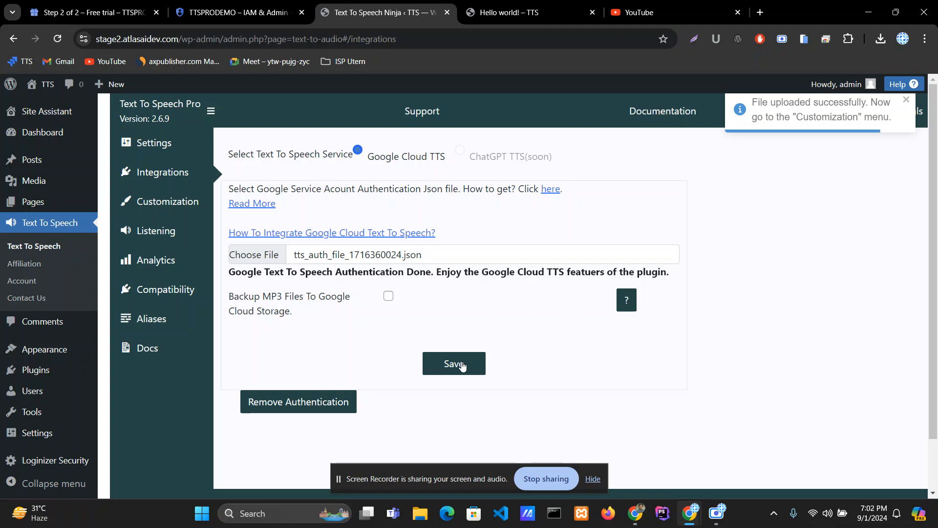
click(462, 366)
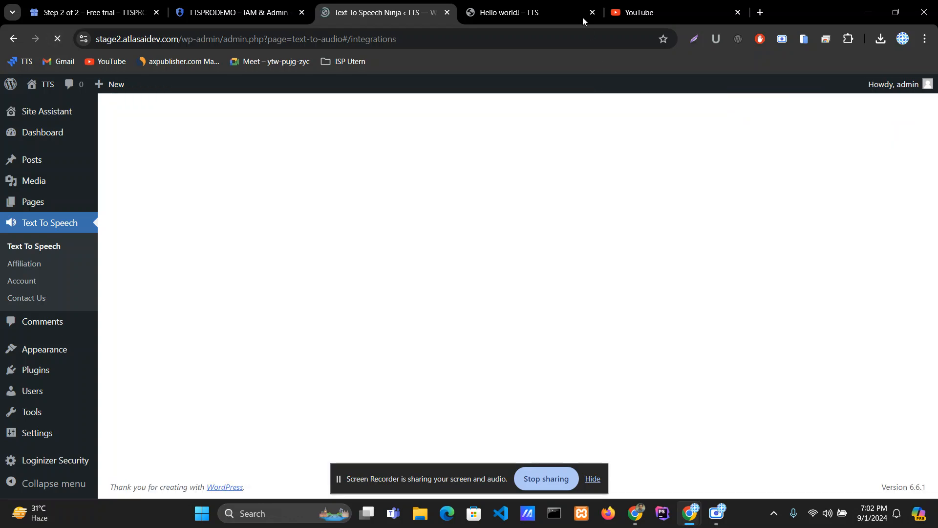
- Return to the Hello world! post, reload it and play the audio while network activity is recorded
click(581, 14)
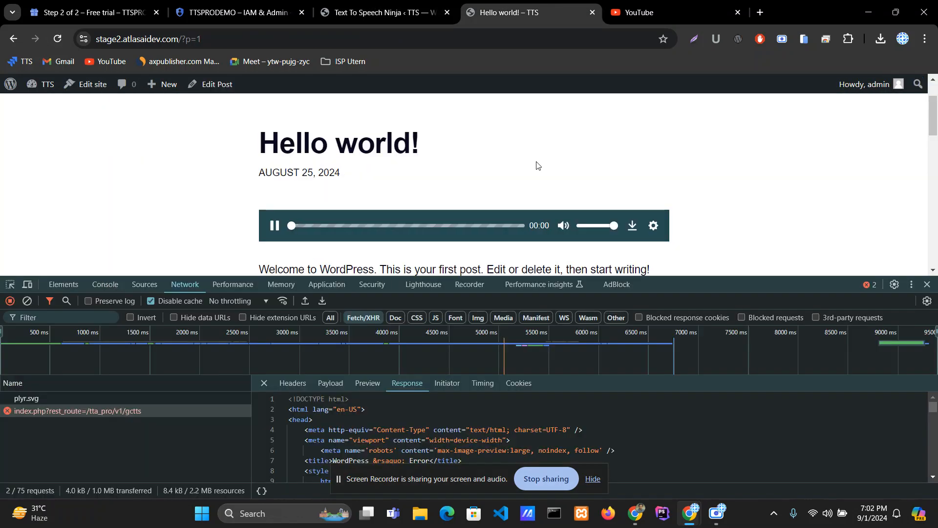
click(63, 39)
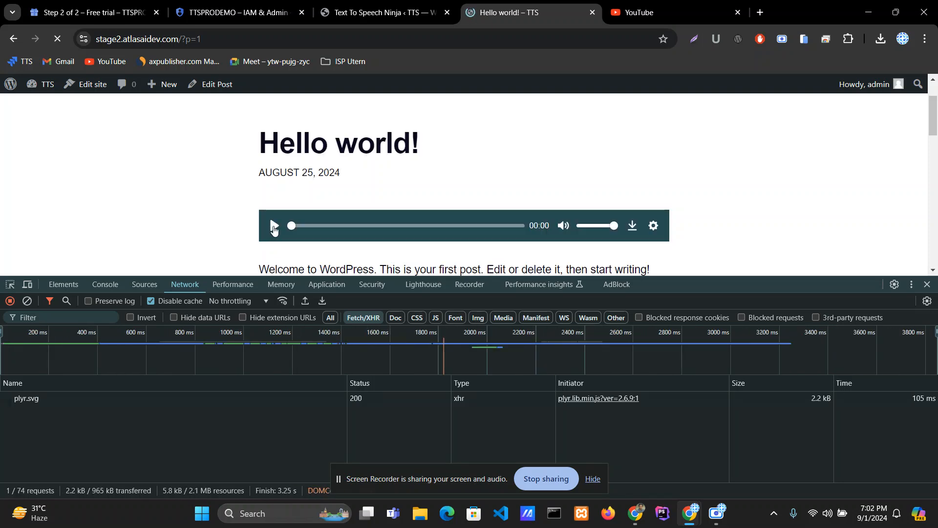
click(274, 225)
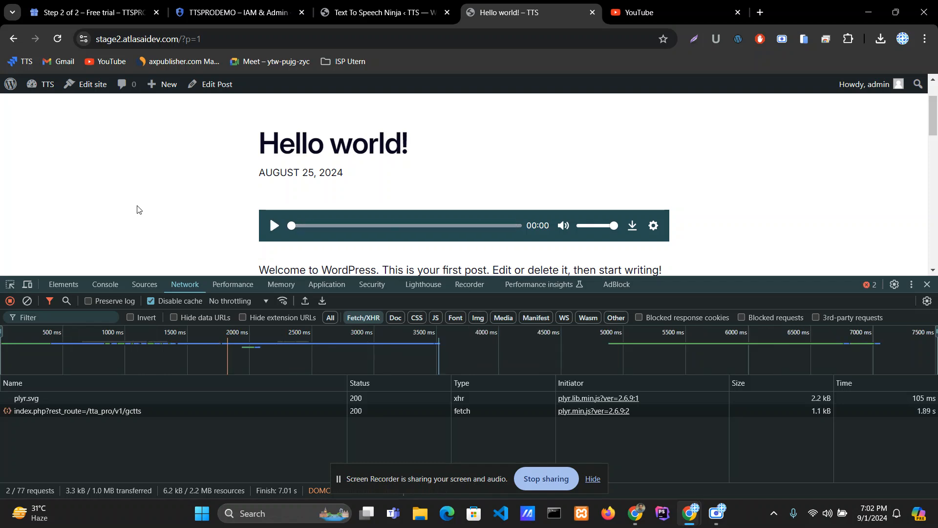
- Reload the post again, close the developer tools, then play the audio briefly and pause it
click(57, 39)
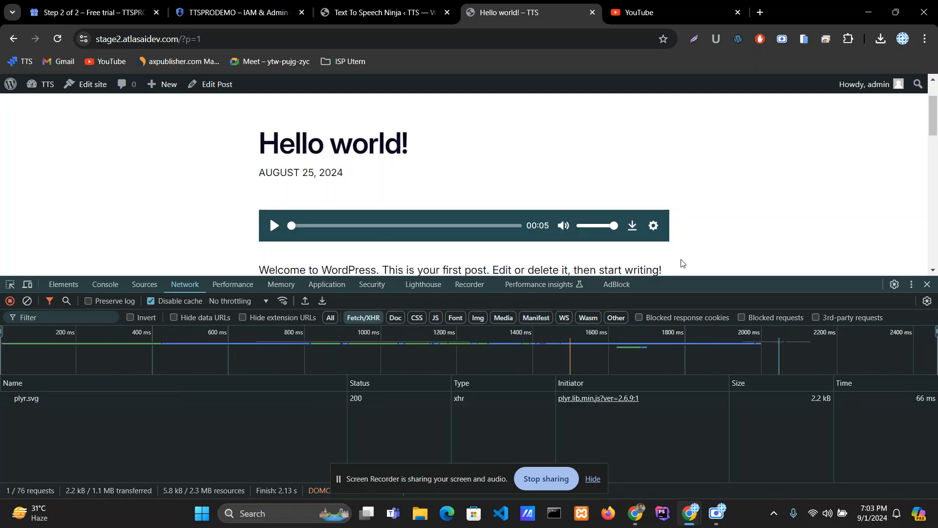
click(927, 284)
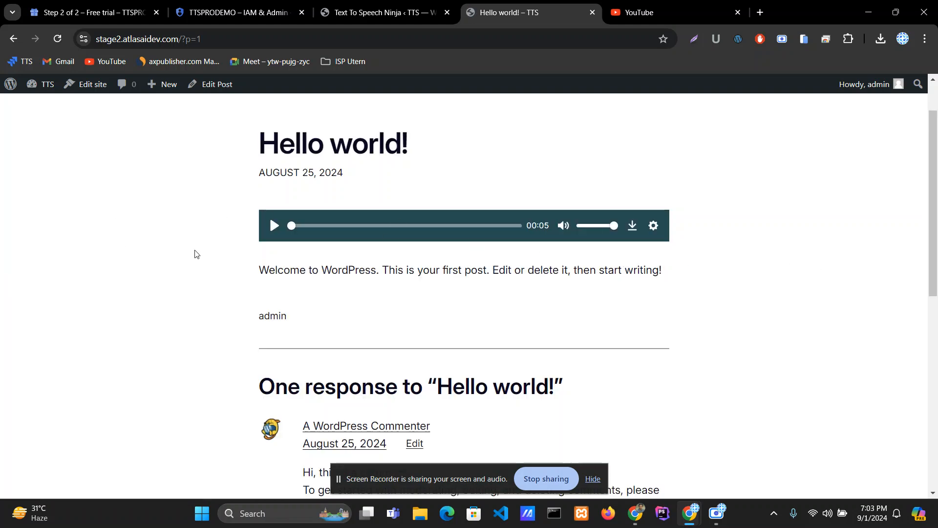
click(274, 226)
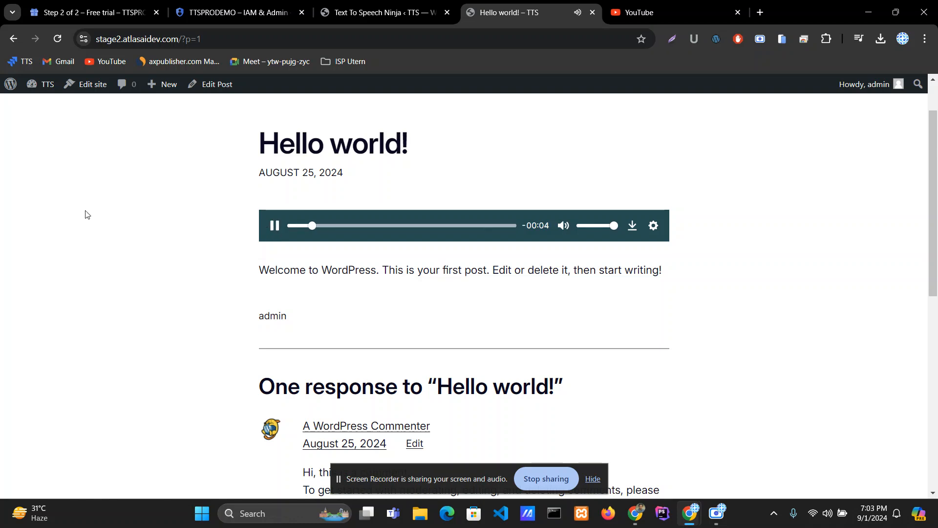
click(273, 226)
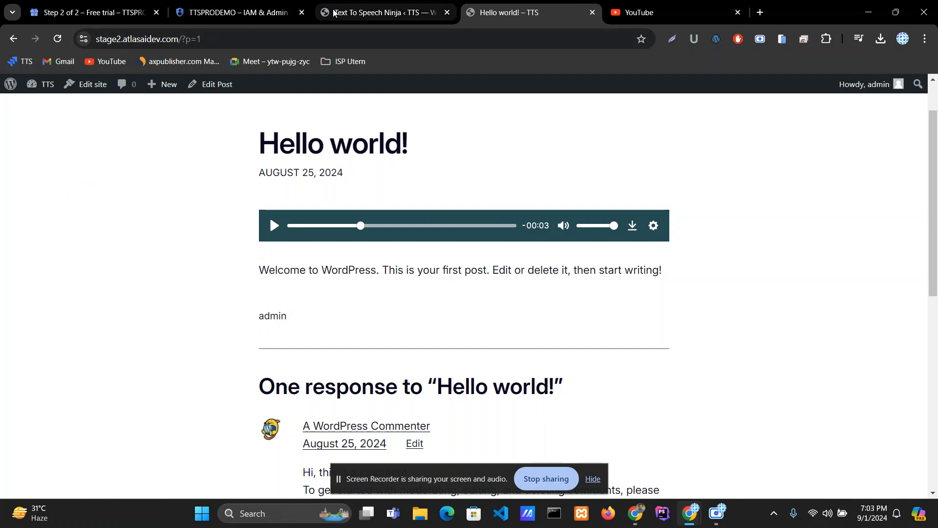
- Switch the Google Cloud console from the TTSPRODEMO project to the TTSPRO project
click(229, 12)
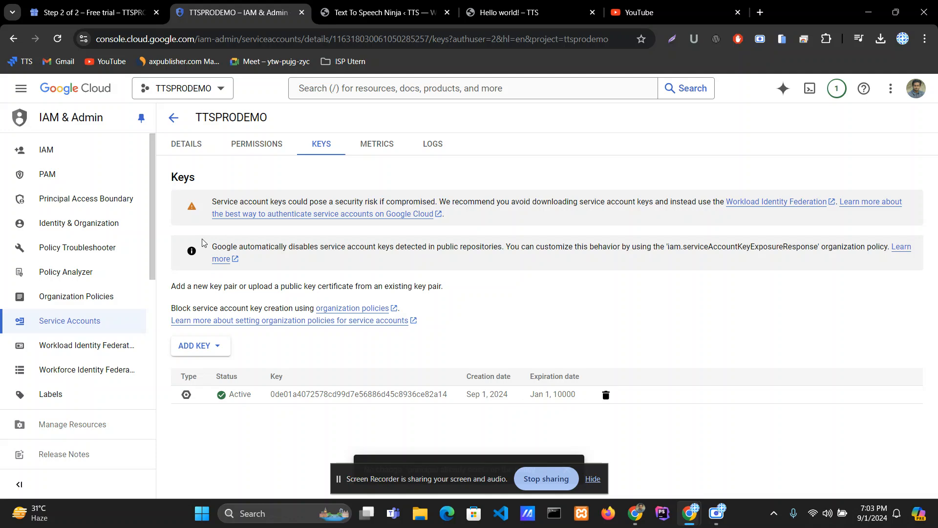
click(196, 92)
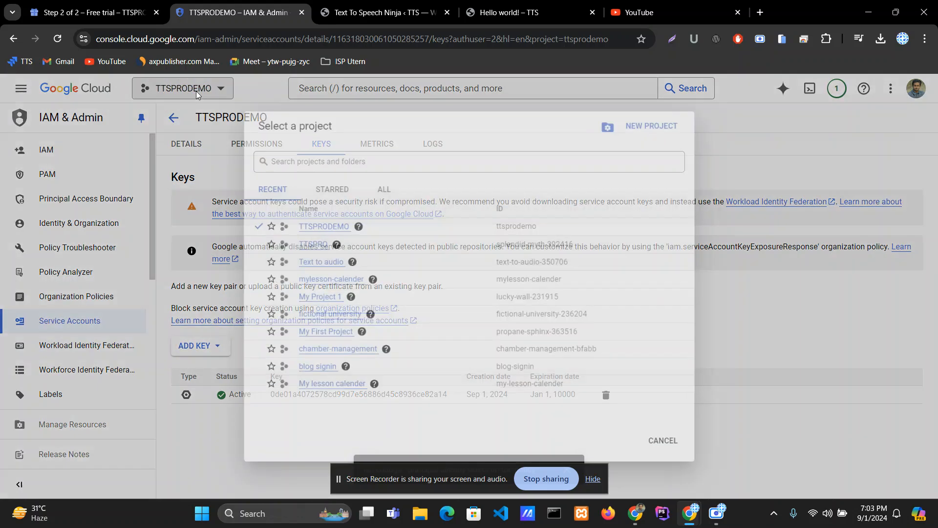
click(305, 246)
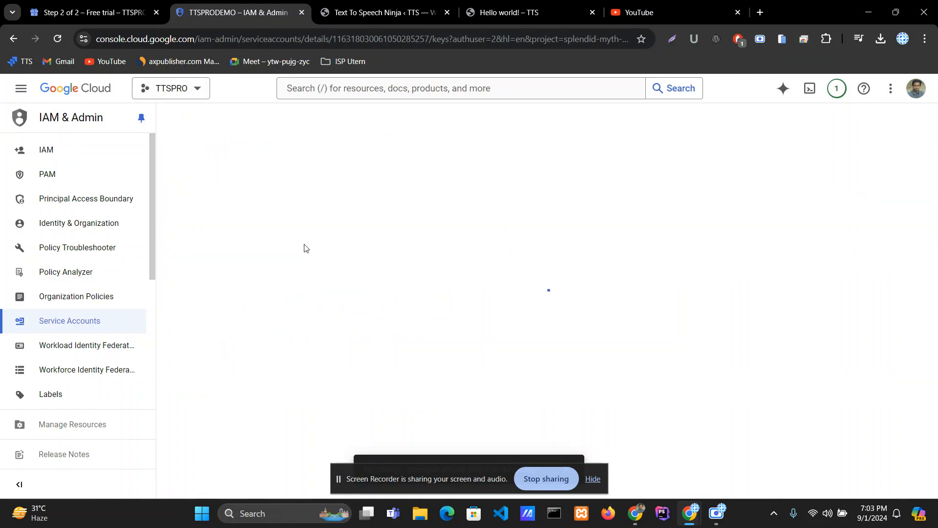
- Review the Backup MP3 Files To Google Cloud Storage option in the plugin's integrations settings
click(393, 10)
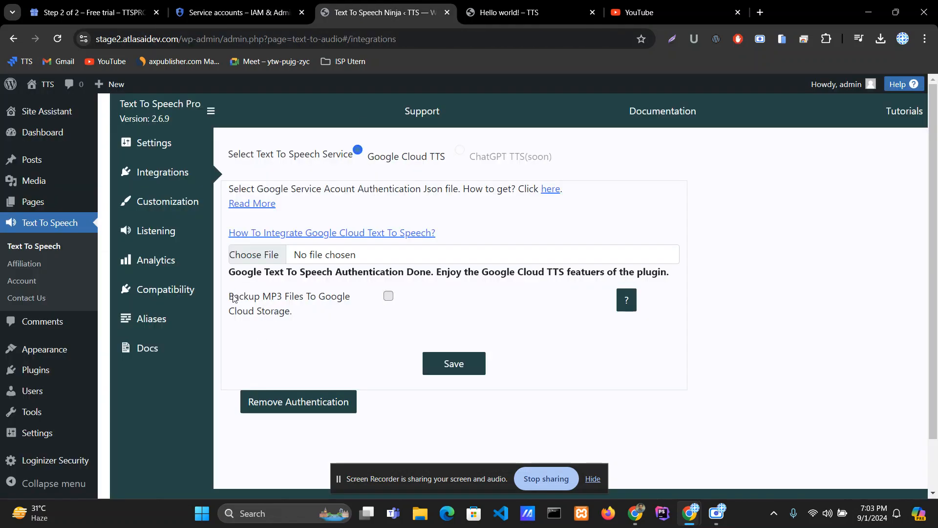
drag(233, 298, 337, 313)
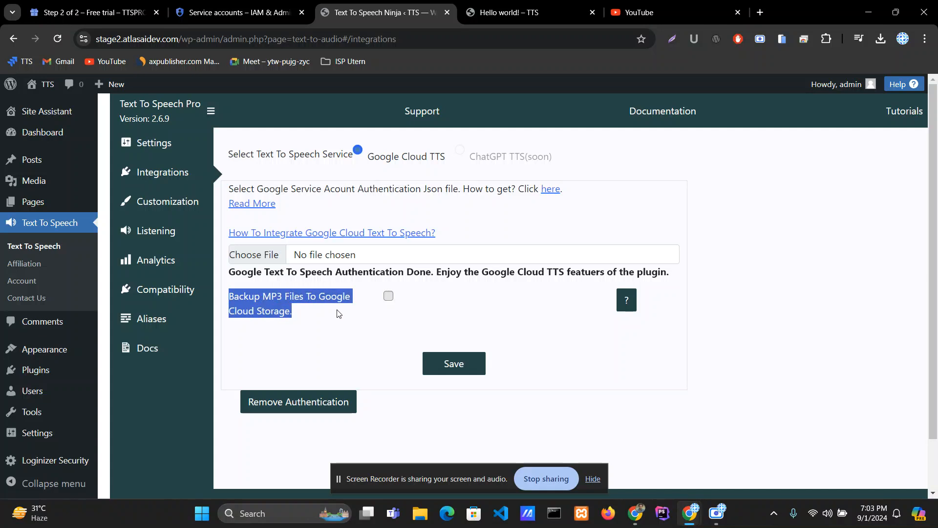
click(337, 313)
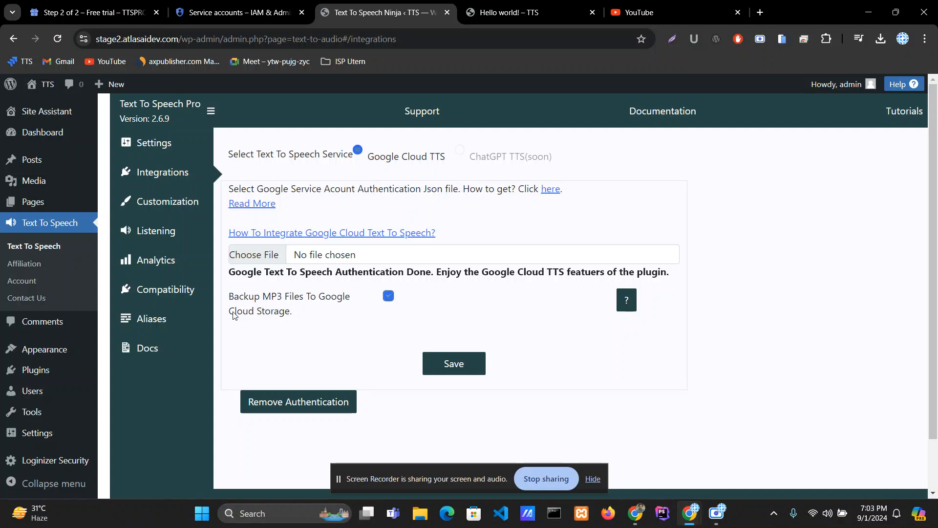
mouse_move(234, 313)
mouse_down()
mouse_move(297, 314)
mouse_move(231, 297)
mouse_up()
click(297, 314)
click(315, 320)
drag(301, 316, 224, 297)
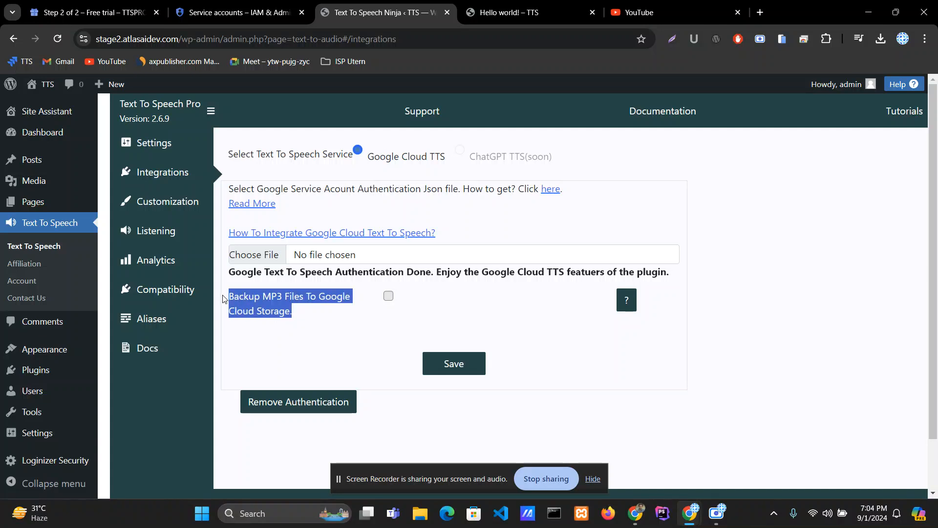
click(312, 332)
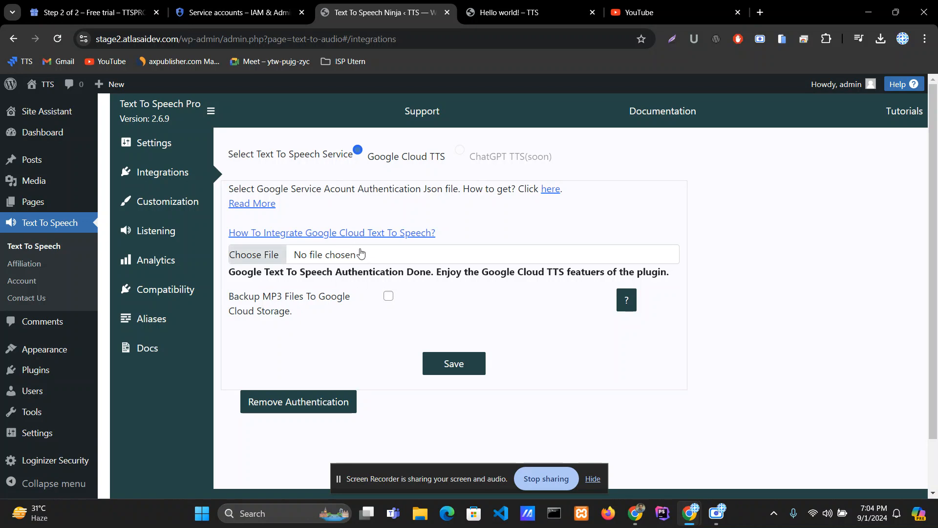
- Enable Backup MP3 Files To Google Cloud Storage, save the integration settings and go to the Hello world! post
click(388, 297)
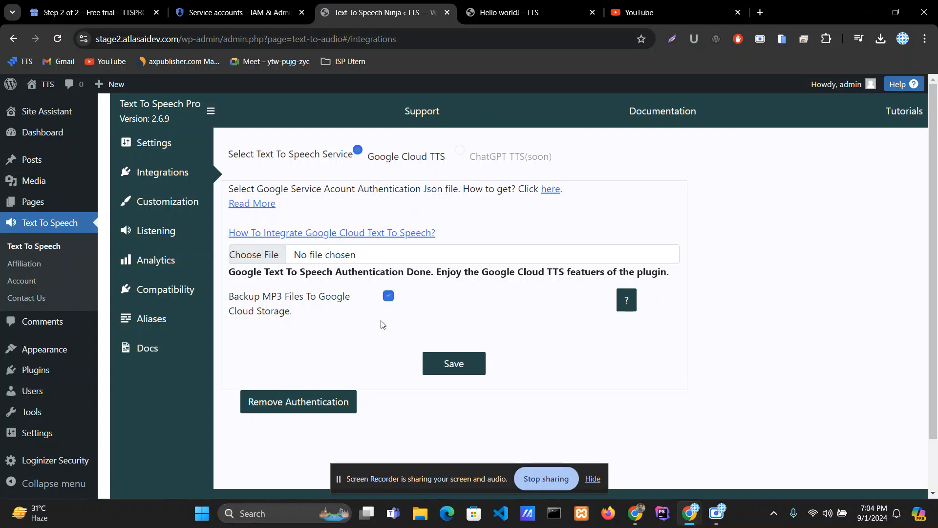
click(451, 365)
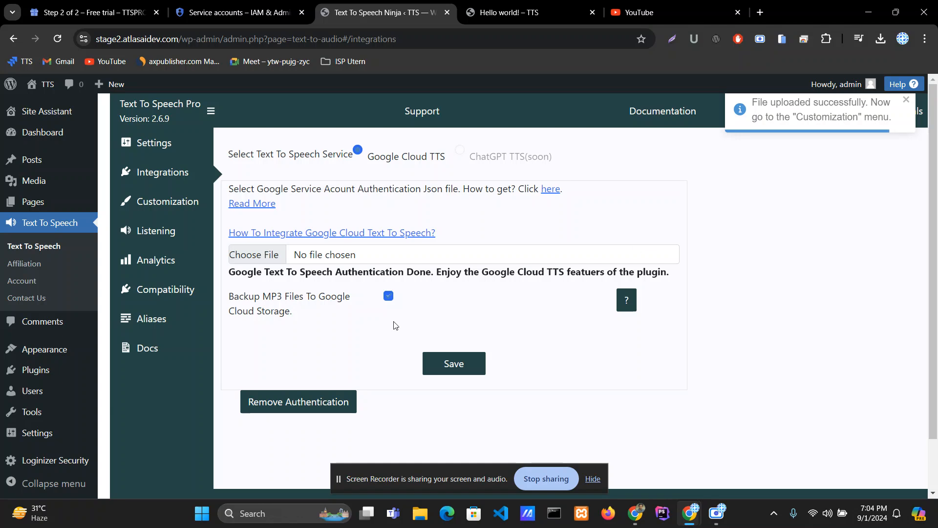
click(498, 8)
- Go back to the integrations settings, disable Backup MP3 Files To Google Cloud Storage and save
click(406, 12)
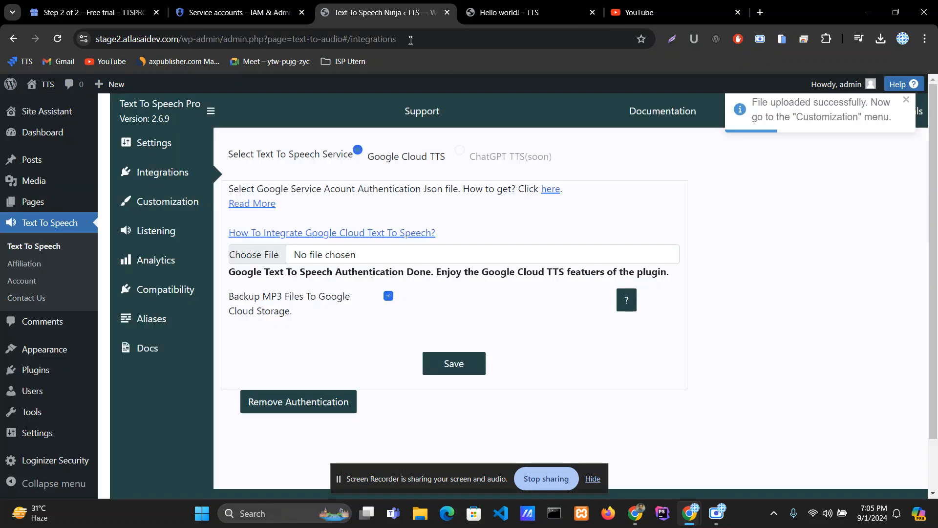
click(387, 299)
click(452, 363)
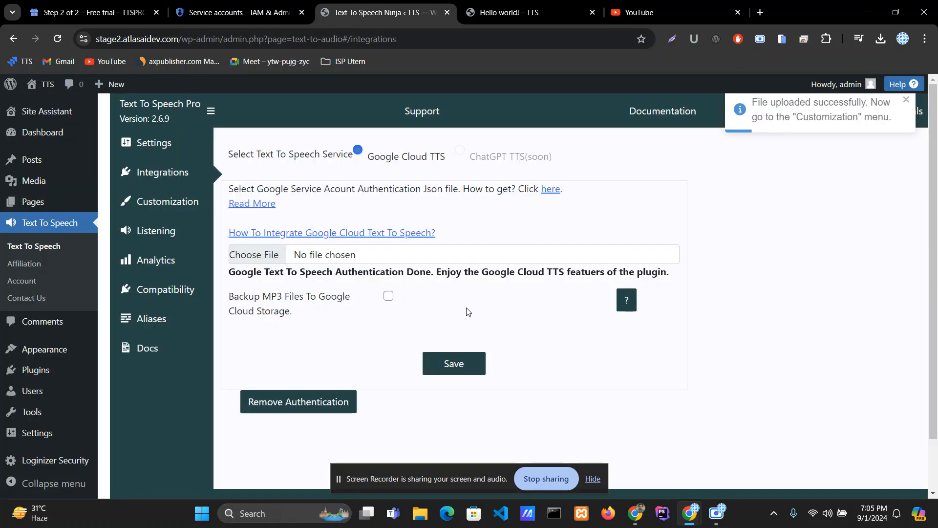
- Reload the Hello world! post and inspect the audio player's download link URL in the page's HTML
click(534, 3)
click(57, 38)
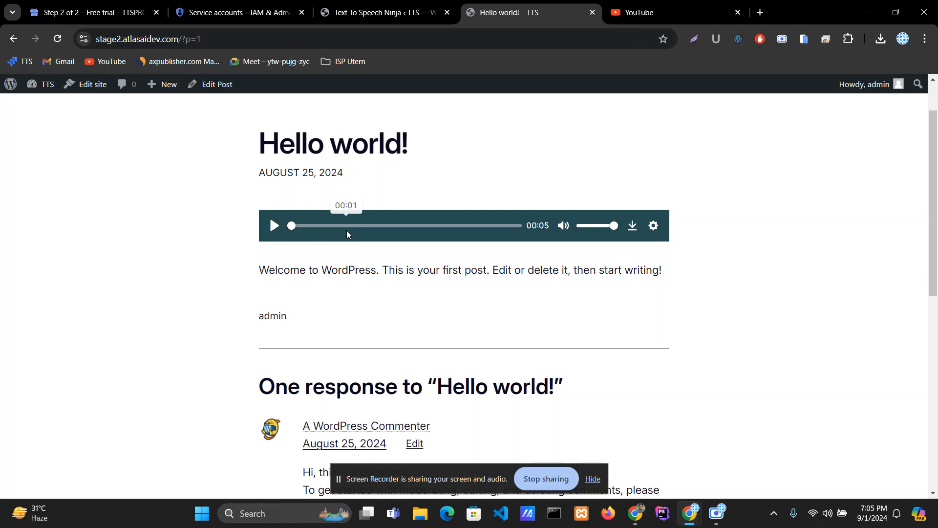
scroll(348, 230, down, 1)
right_click(326, 174)
scroll(371, 317, down, 1)
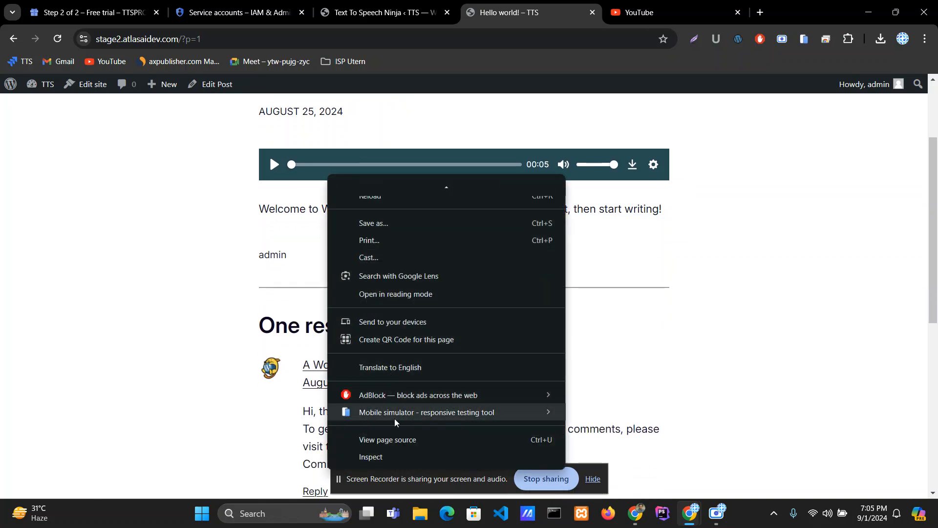
click(391, 454)
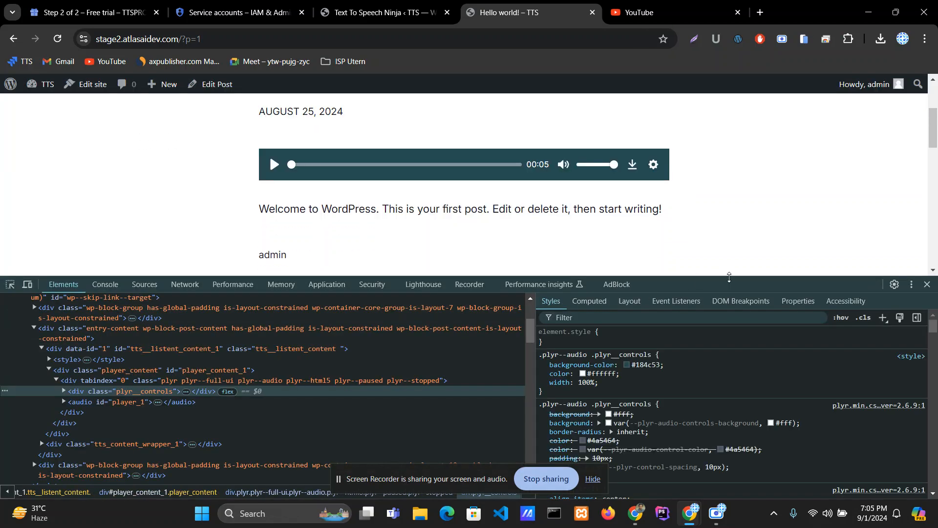
drag(728, 275, 724, 212)
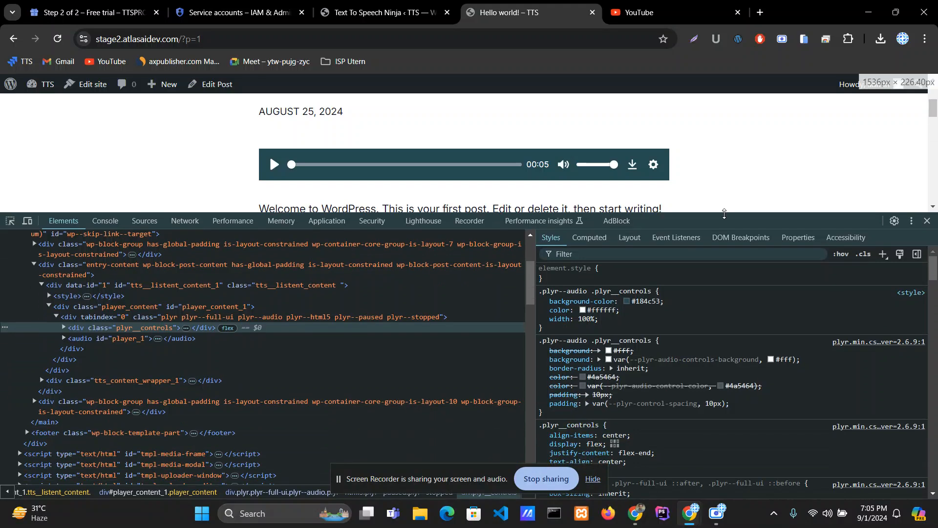
click(64, 327)
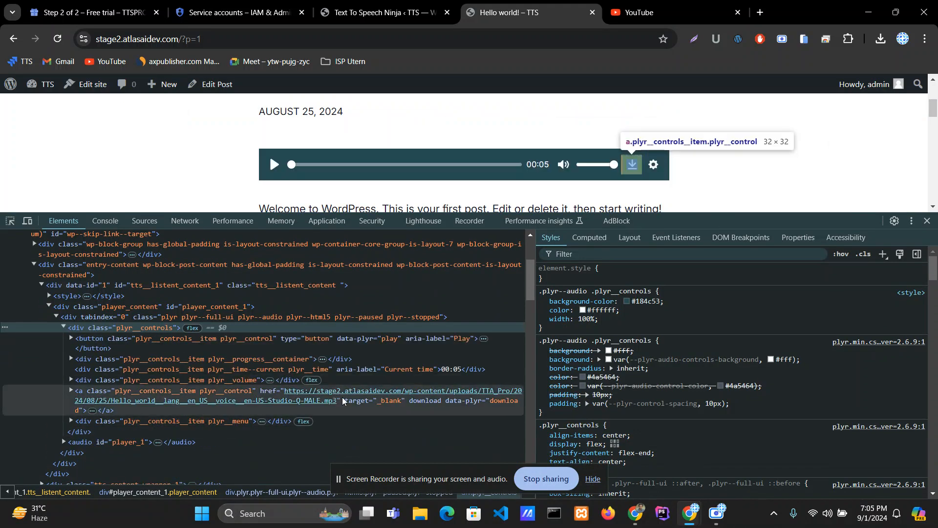
drag(533, 340, 736, 357)
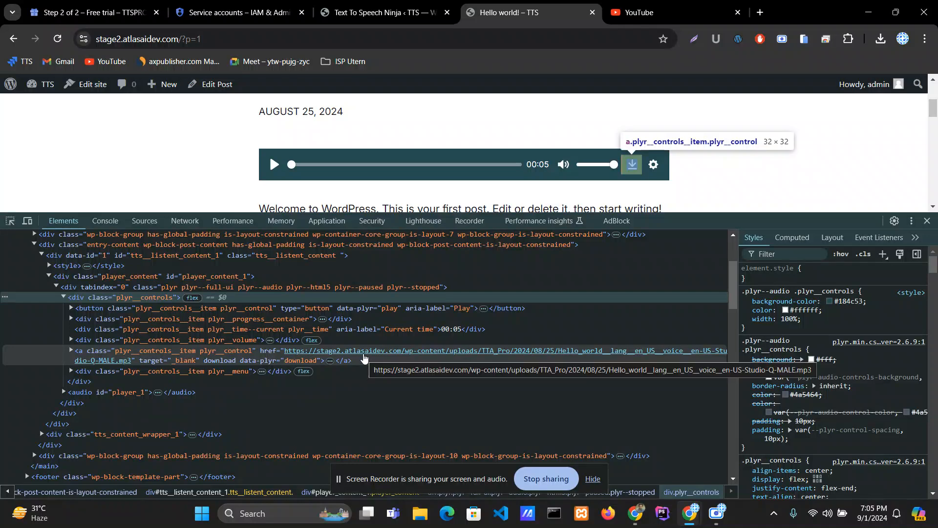
- Enable Backup MP3 Files To Google Cloud Storage in the plugin's integrations settings and save
click(386, 12)
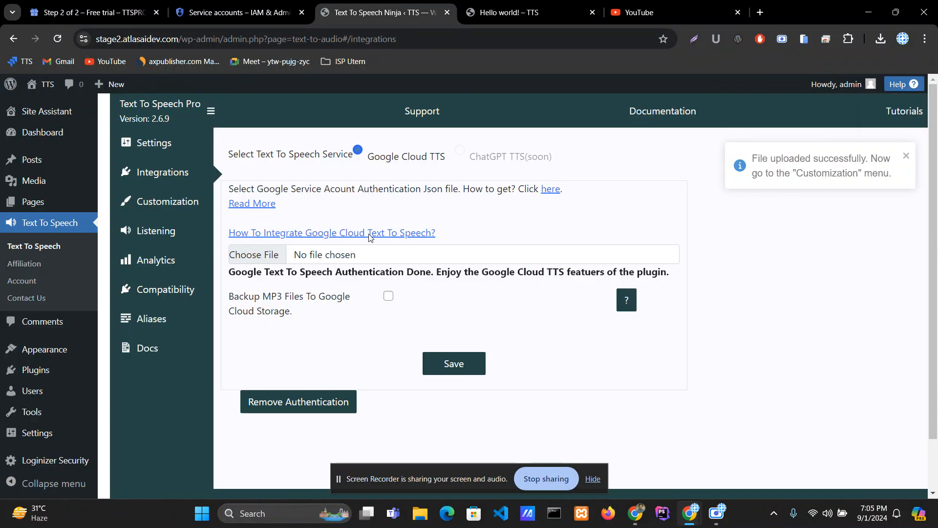
click(388, 296)
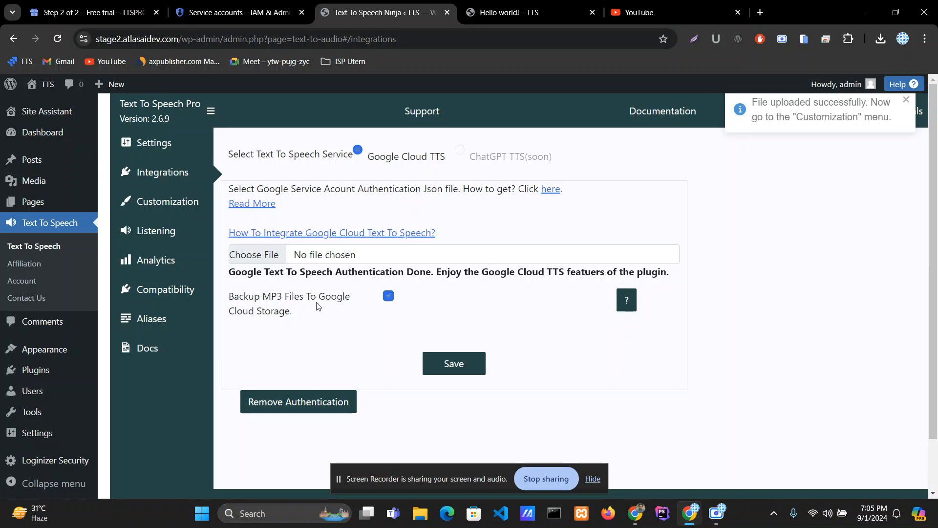
click(480, 367)
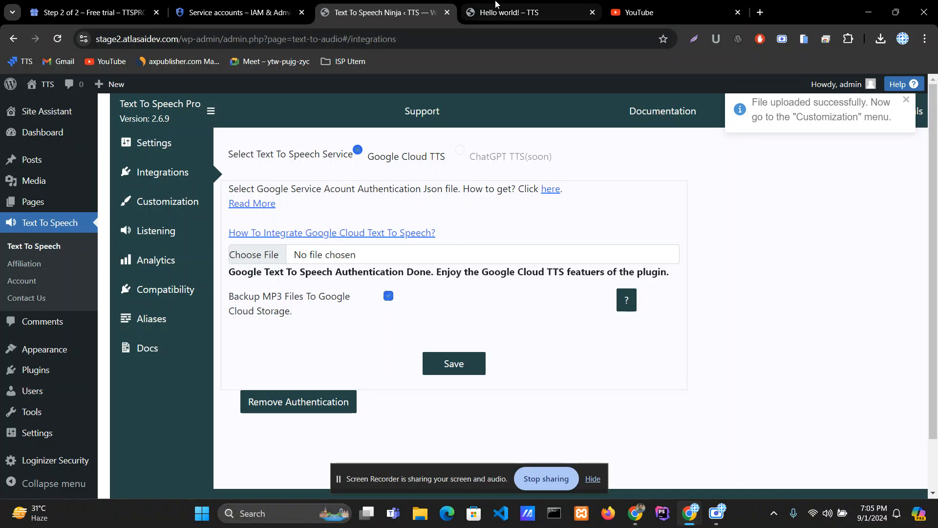
- Reload the Hello world! post with the backup option enabled and inspect the player's MP3 link again
click(509, 12)
key(F5)
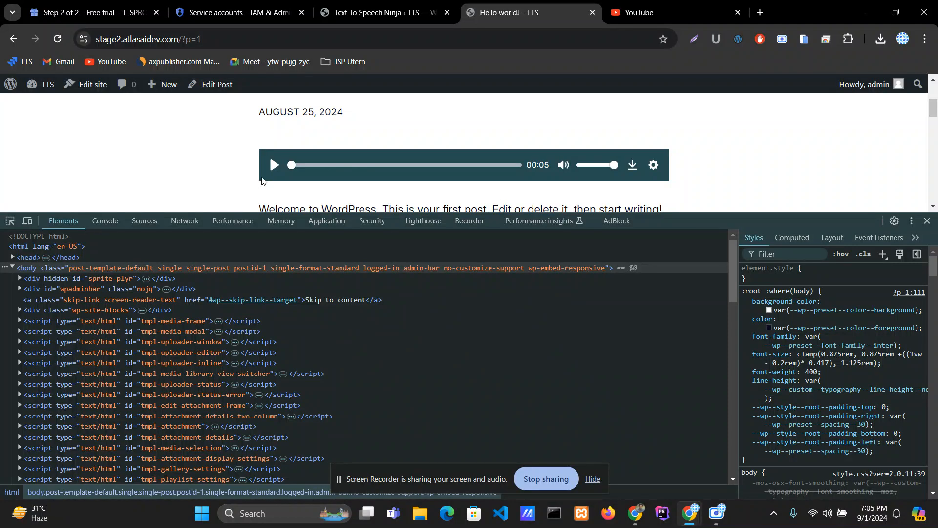
right_click(279, 175)
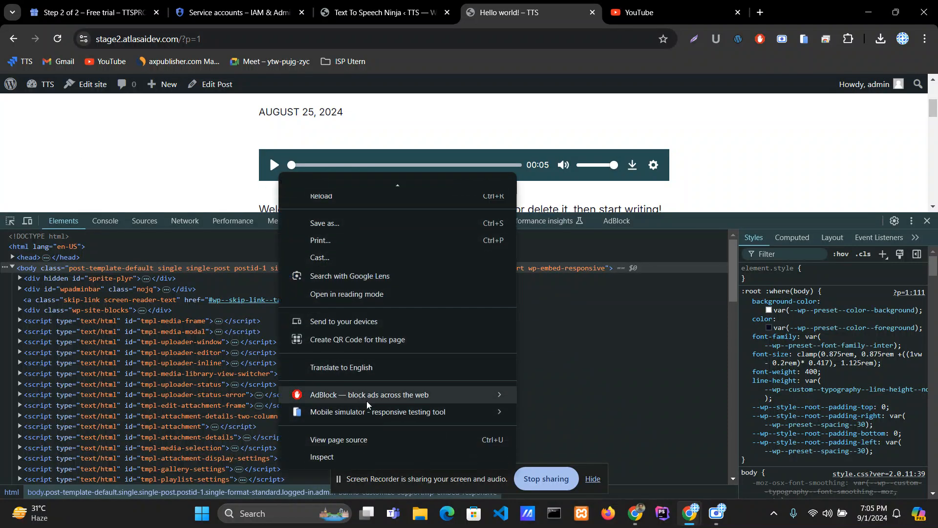
click(351, 462)
scroll(354, 448, down, 3)
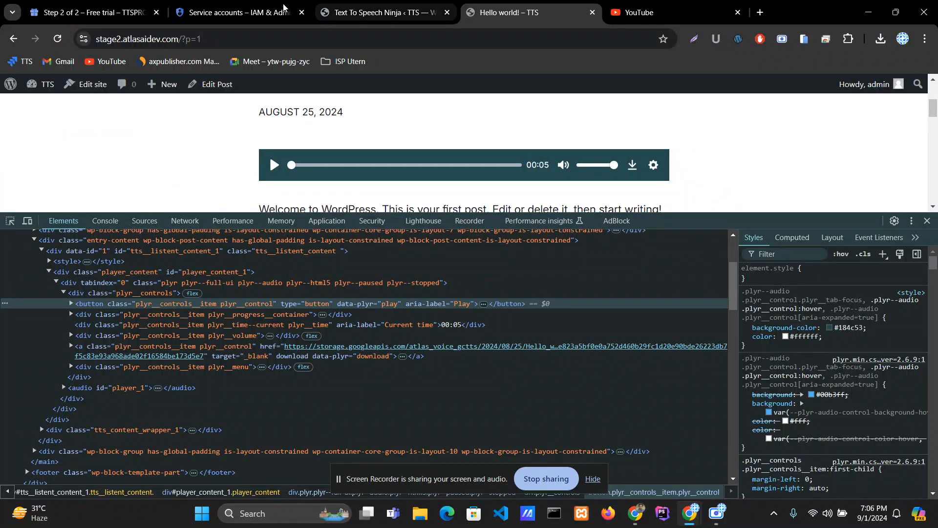
- Go to the Google Cloud console and open the Cloud Storage bucket list for the TTSPRO project
click(268, 6)
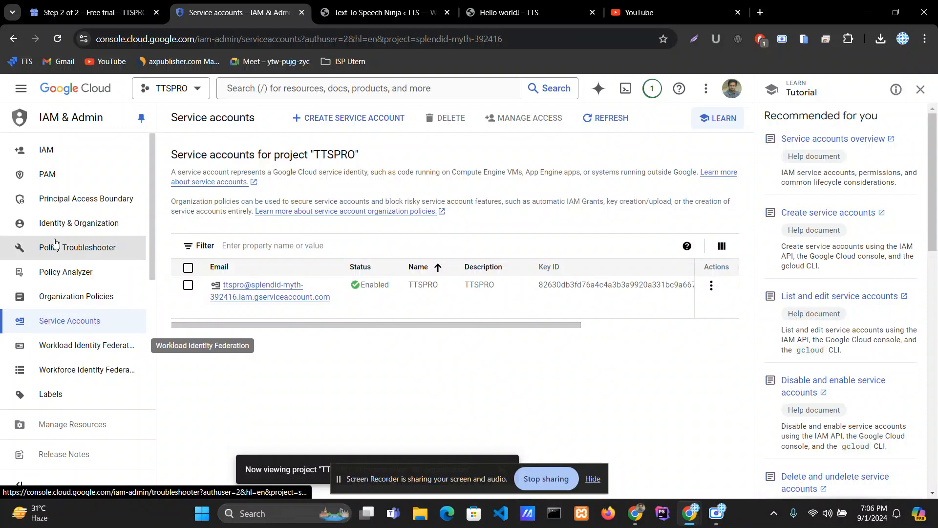
click(24, 91)
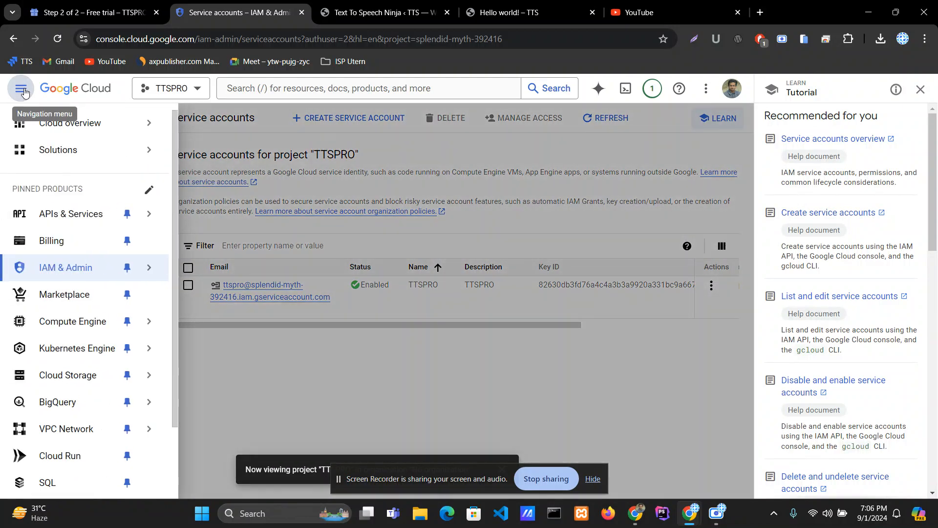
mouse_move(92, 321)
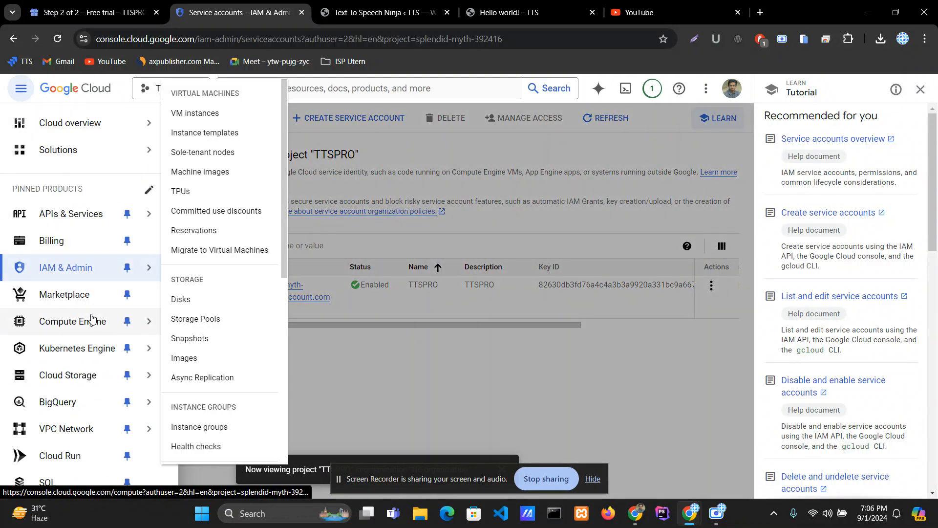
scroll(92, 322, down, 2)
mouse_move(74, 294)
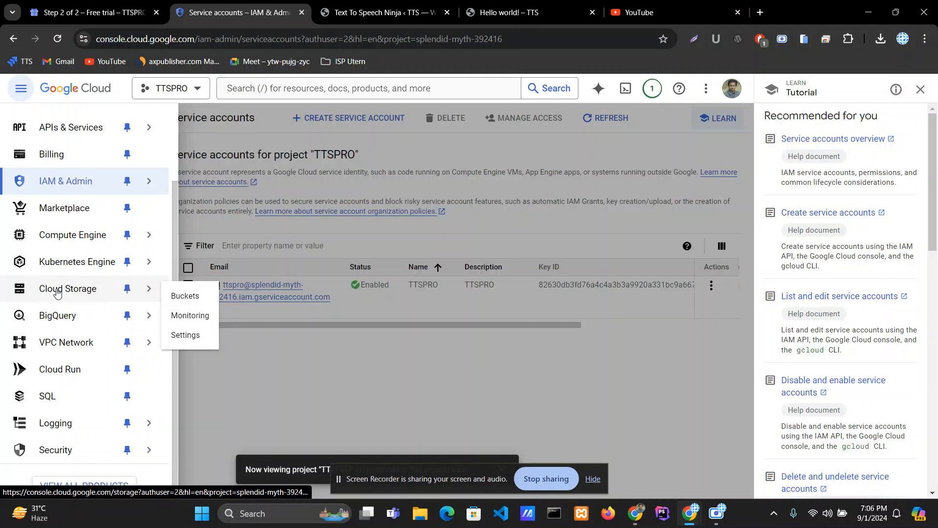
click(178, 295)
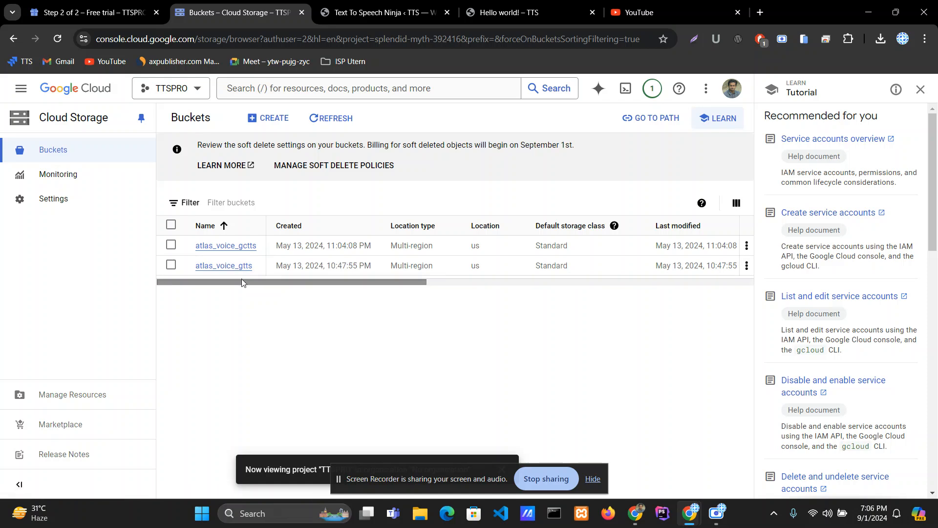
- Browse the atlas_voice_gctts bucket to the 2024/08/25 folder and check its MP3 file
click(234, 247)
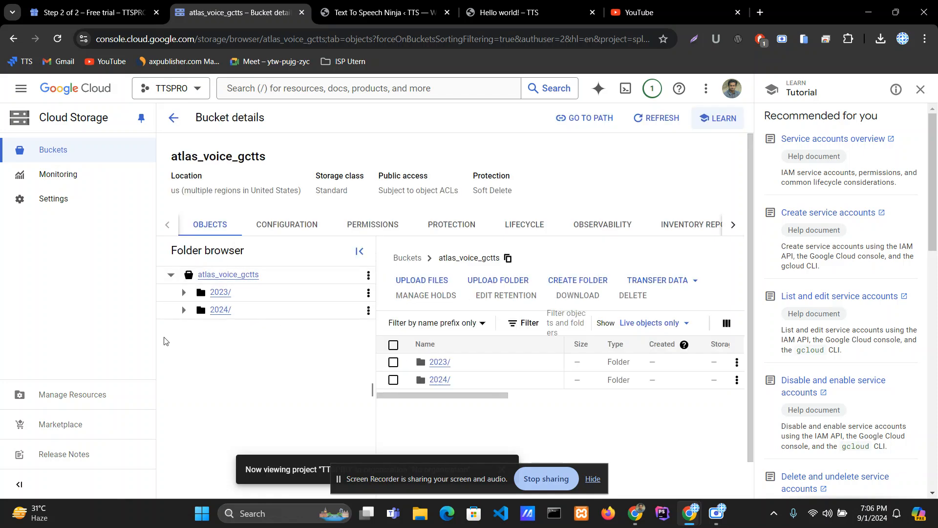
click(221, 311)
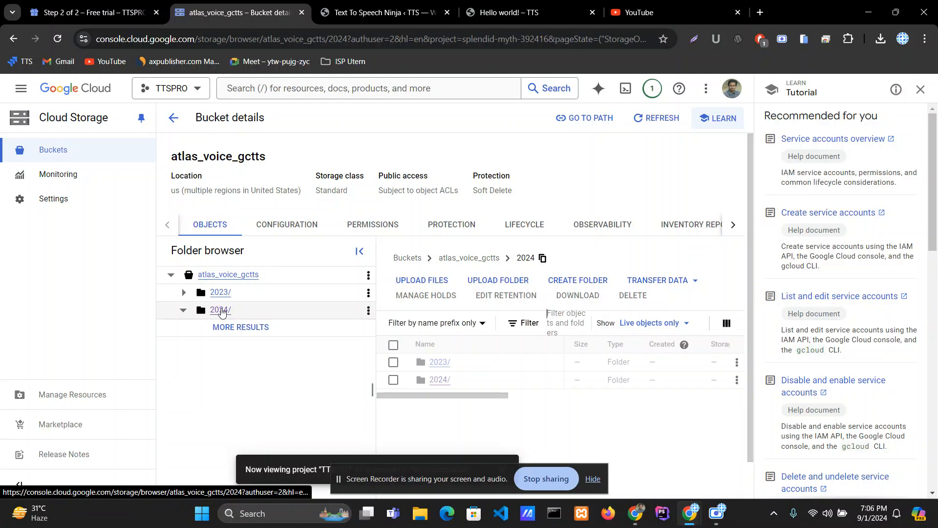
click(229, 362)
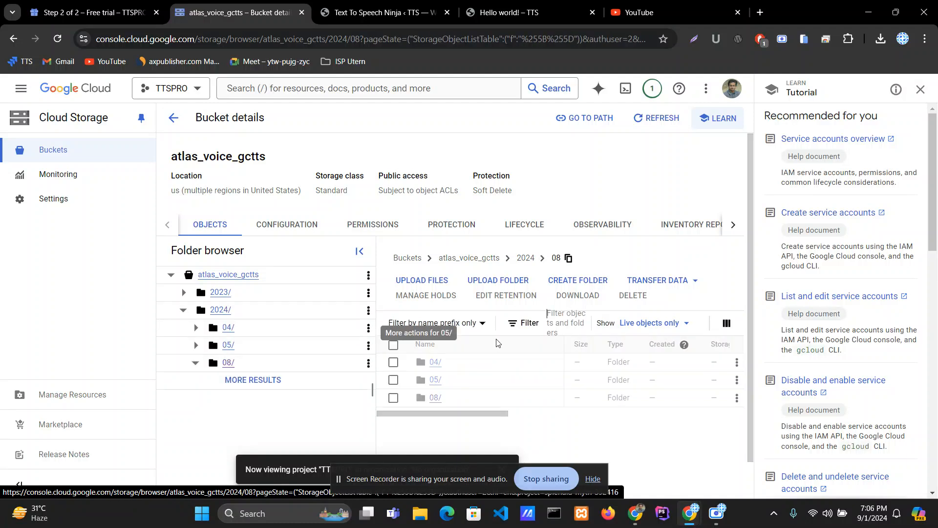
scroll(468, 330, down, 1)
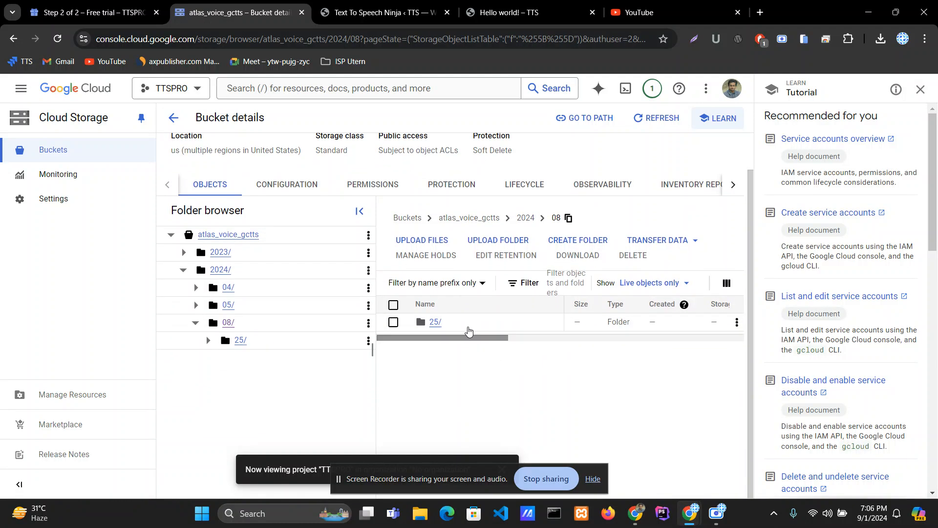
click(432, 324)
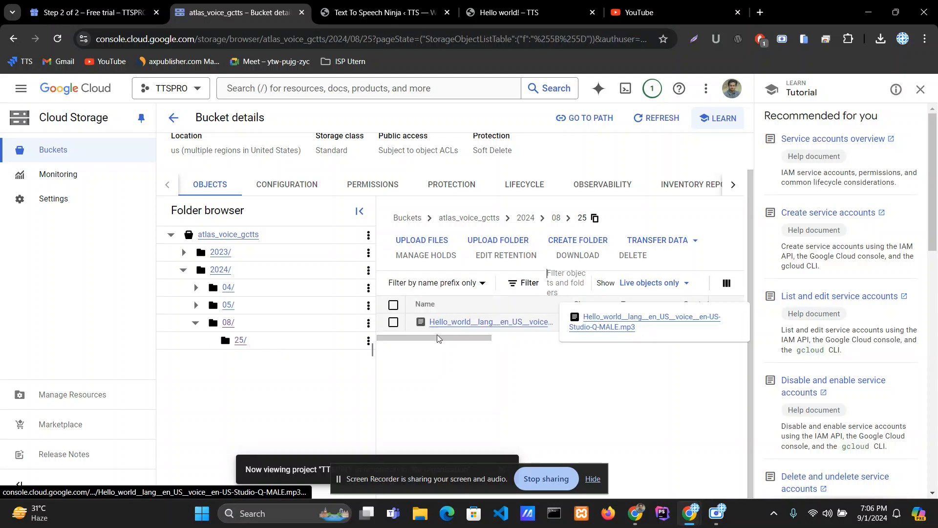
mouse_move(444, 339)
mouse_down()
mouse_move(614, 341)
mouse_move(434, 345)
mouse_up()
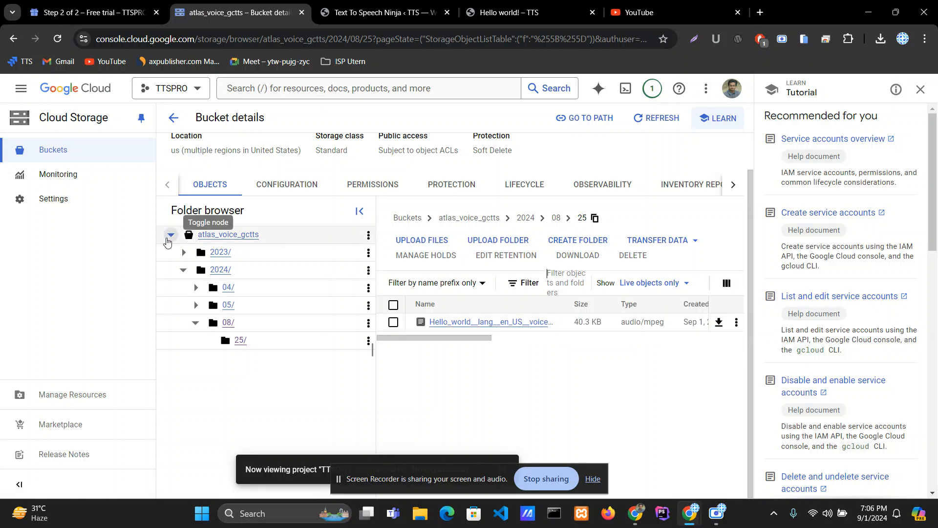
click(163, 235)
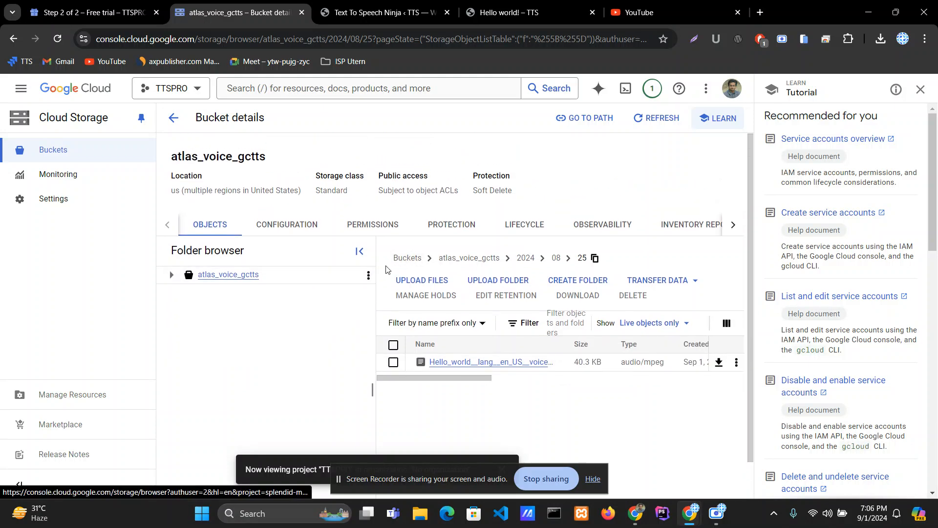
click(367, 277)
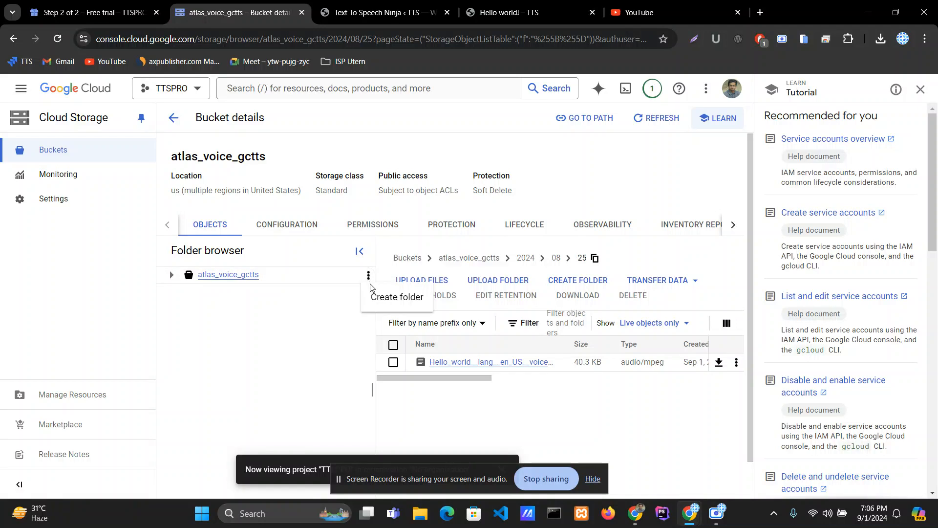
click(265, 327)
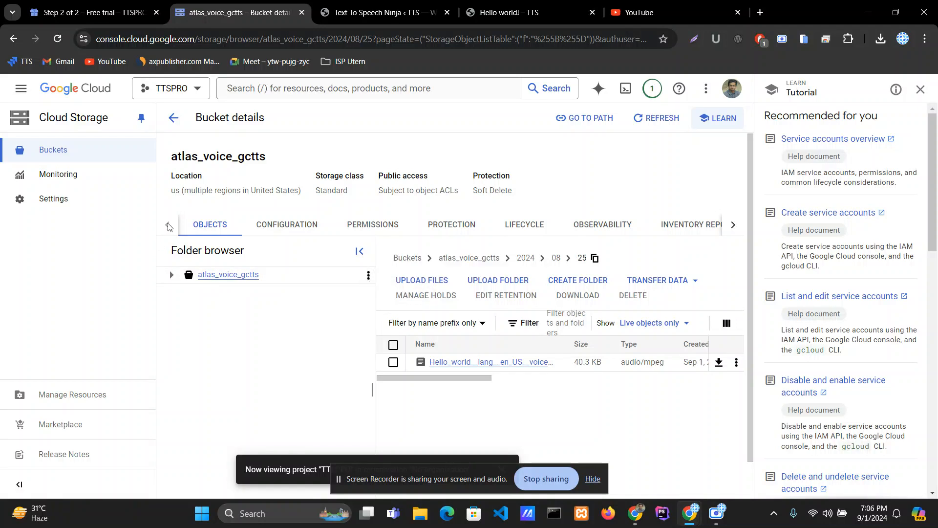
- Return to the bucket list and permanently delete the atlas_voice_gctts bucket, entering DELETE as confirmation
click(173, 118)
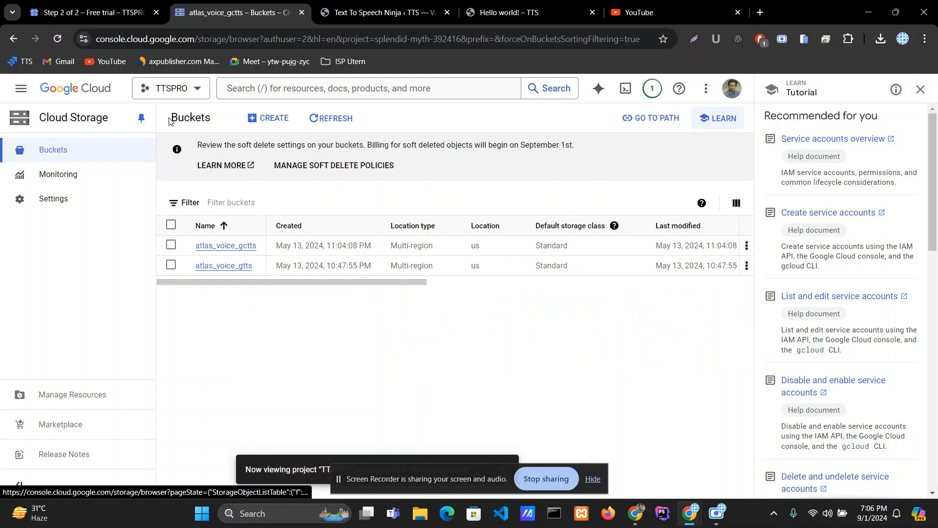
click(748, 244)
click(748, 243)
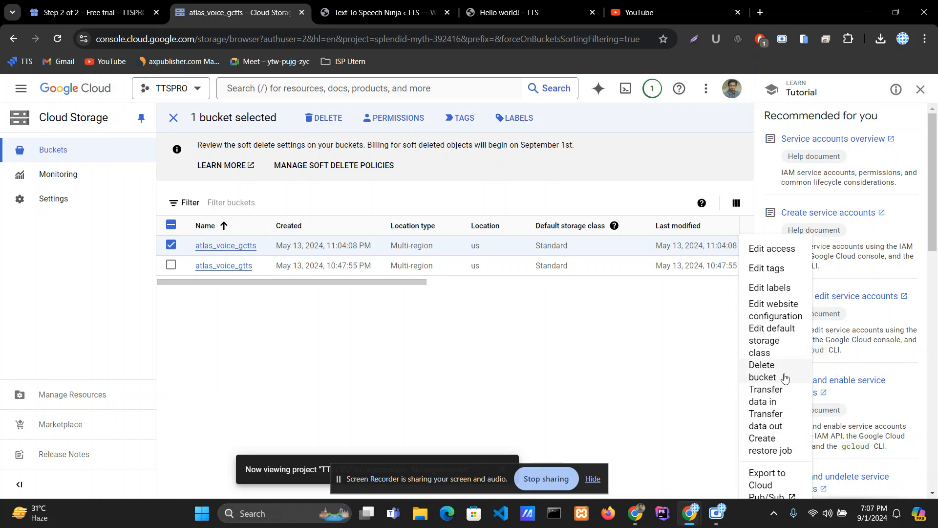
click(765, 374)
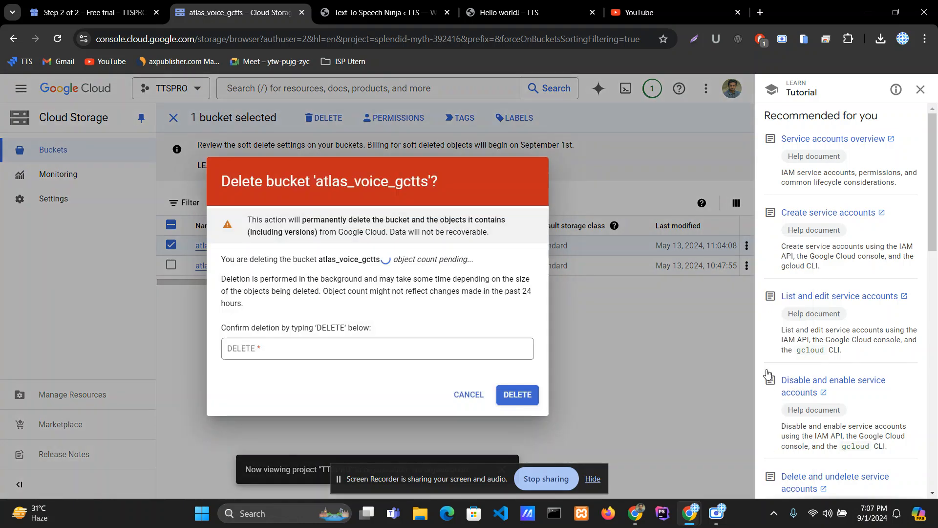
double_click(332, 328)
key(ctrl+c)
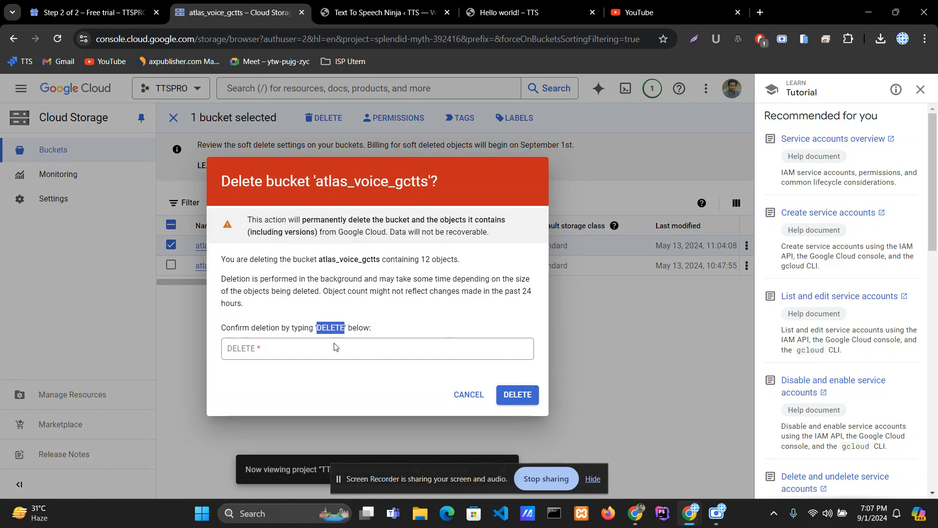
click(334, 347)
key(ctrl+v)
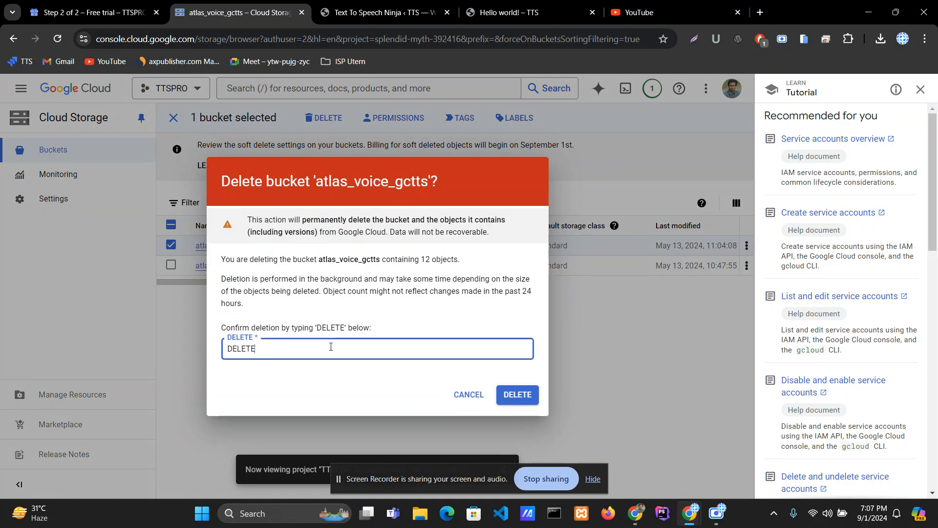
click(529, 392)
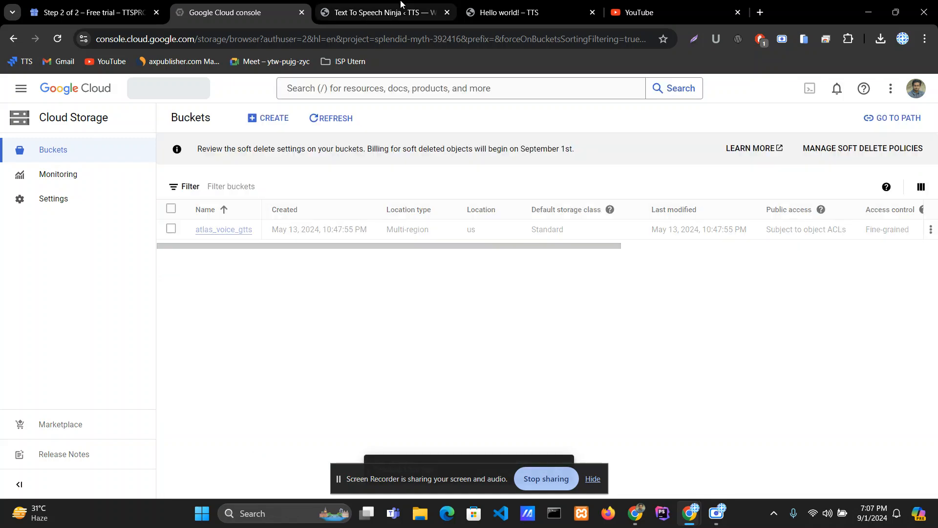
- Reload the Hello world! post to check its audio player, and return to the Cloud Storage bucket list
click(515, 5)
click(58, 39)
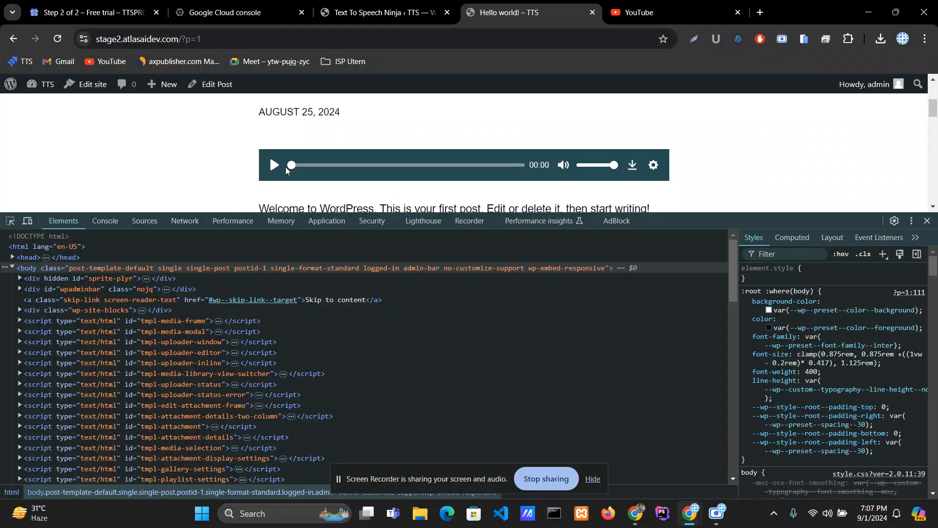
click(58, 39)
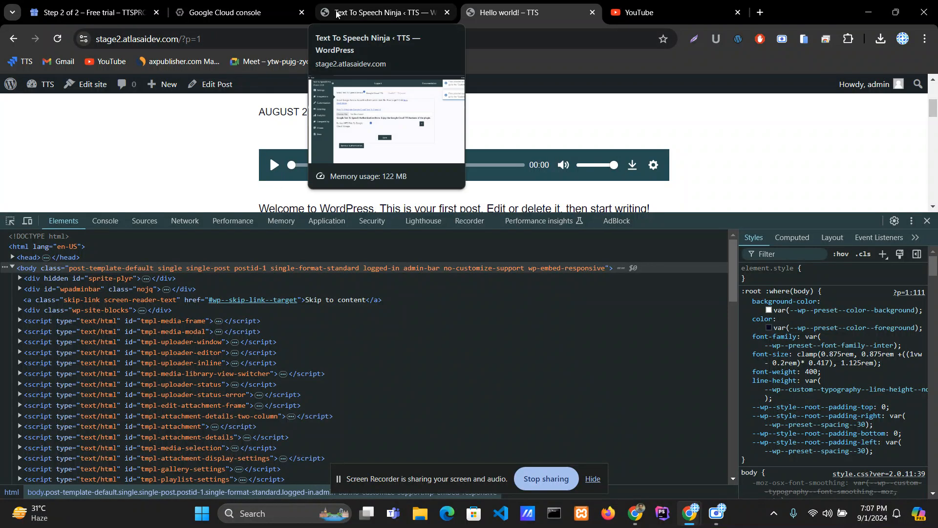
click(268, 12)
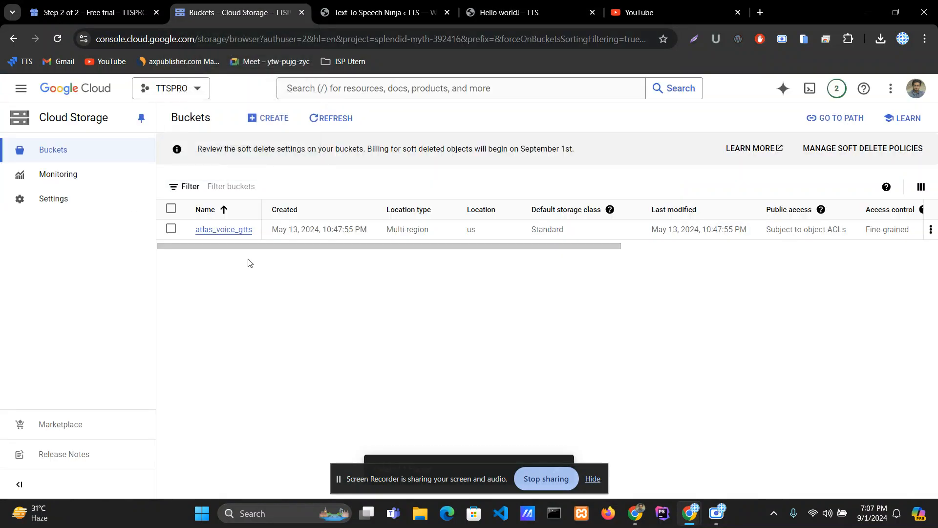
- Play the Hello world! post's audio while monitoring its network requests, and inspect the player's download link for the MP3 storage address
click(518, 14)
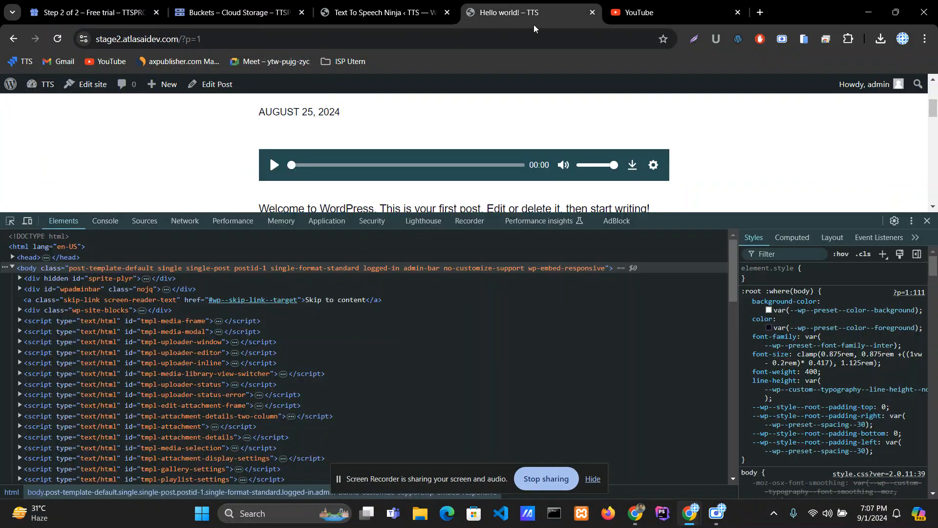
click(168, 226)
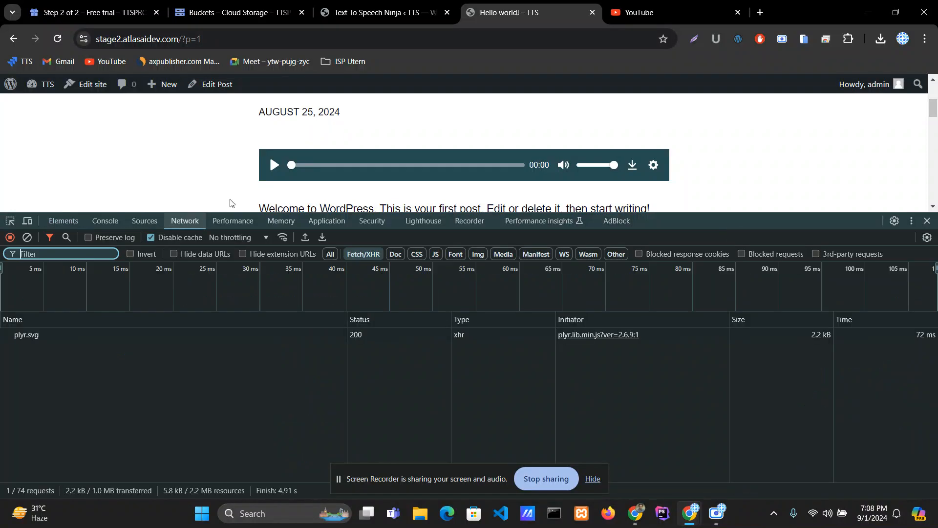
click(274, 164)
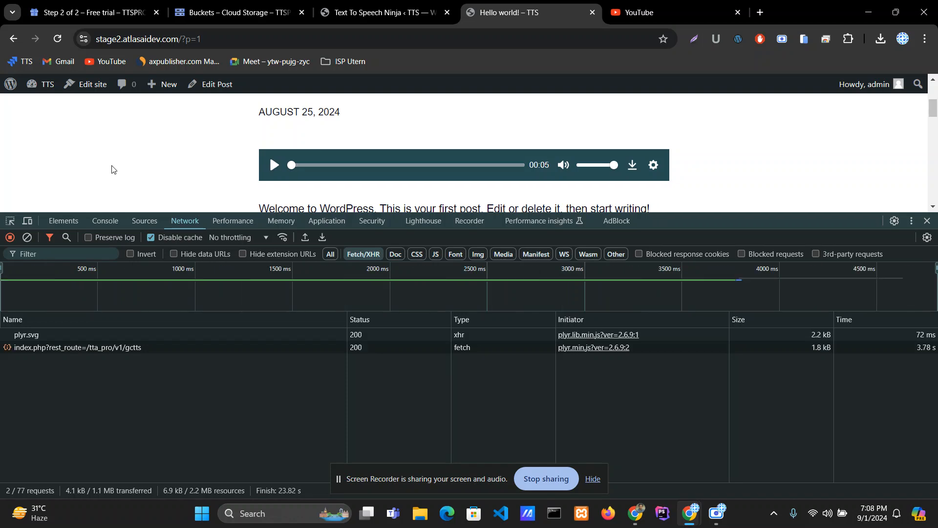
right_click(273, 168)
scroll(323, 407, down, 1)
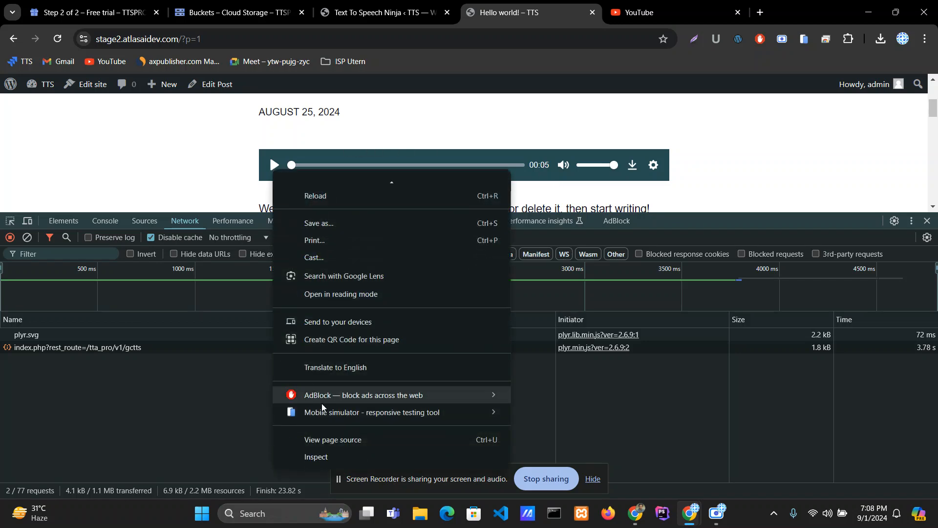
click(306, 456)
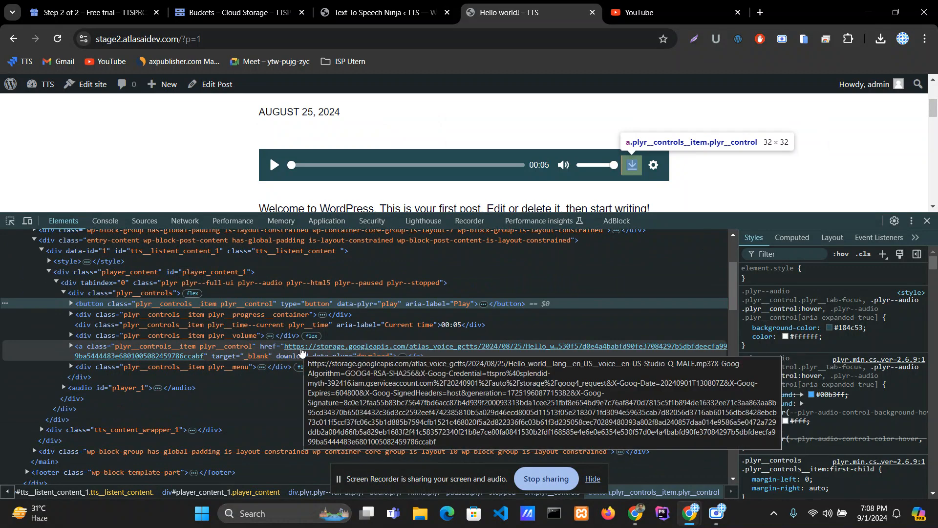
- Reload the Cloud Storage bucket list, check the contents of the atlas_voice_gctts bucket, and return to the list
click(229, 13)
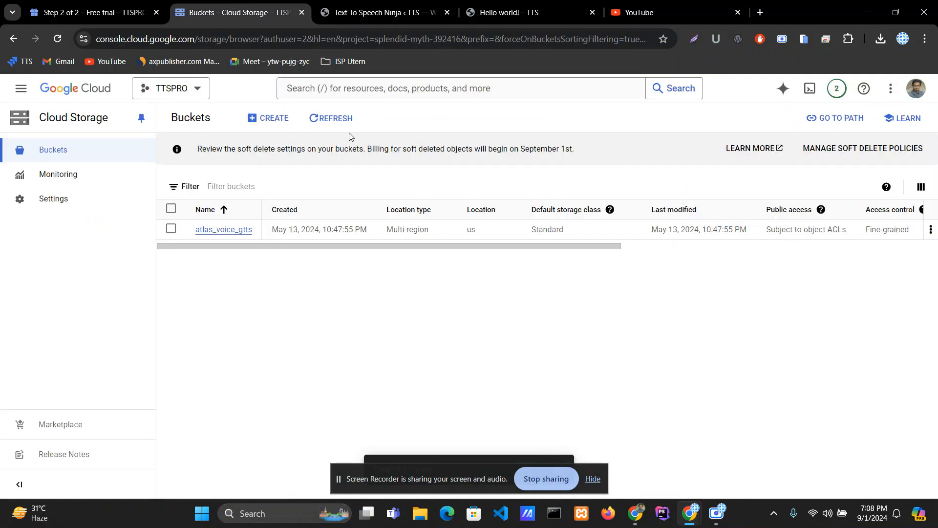
click(58, 32)
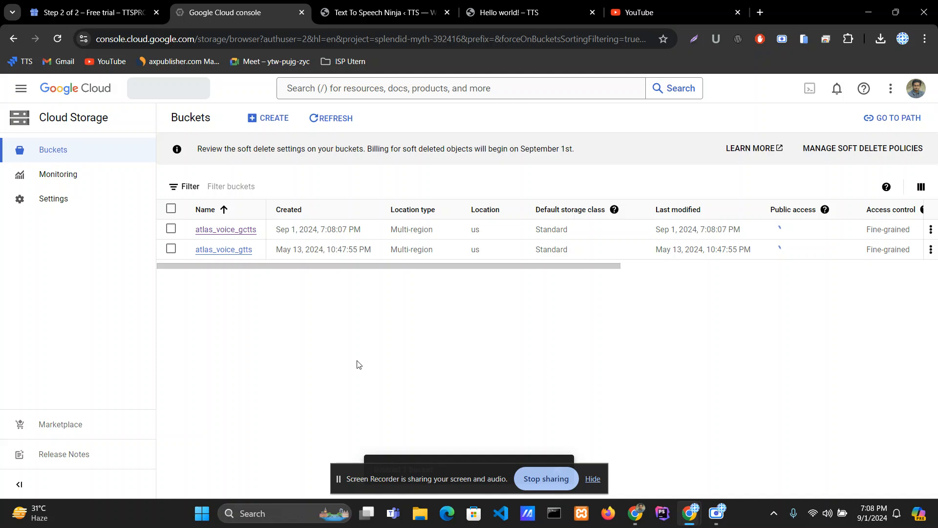
click(238, 238)
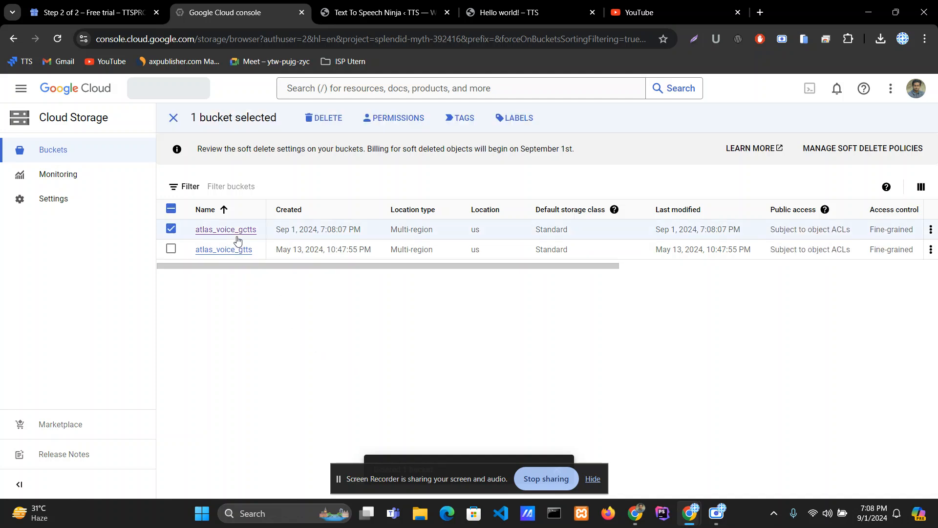
click(228, 229)
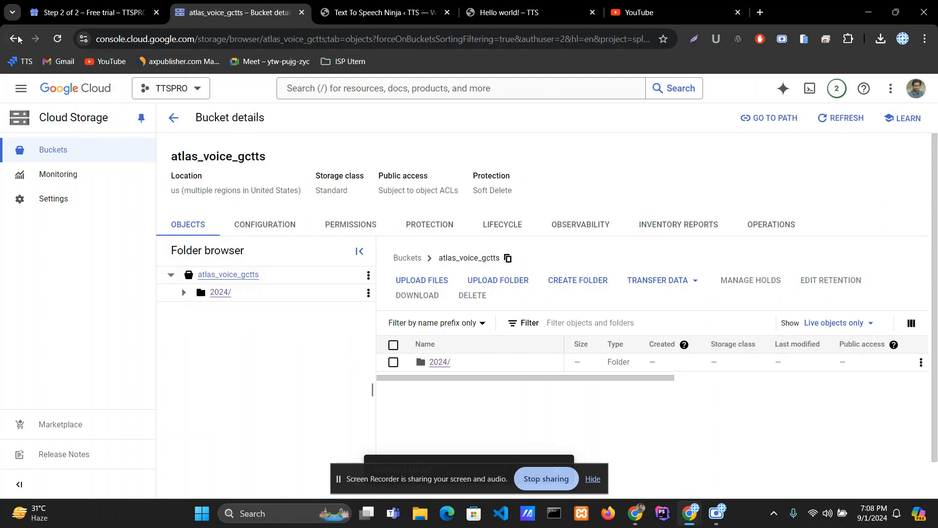
click(173, 118)
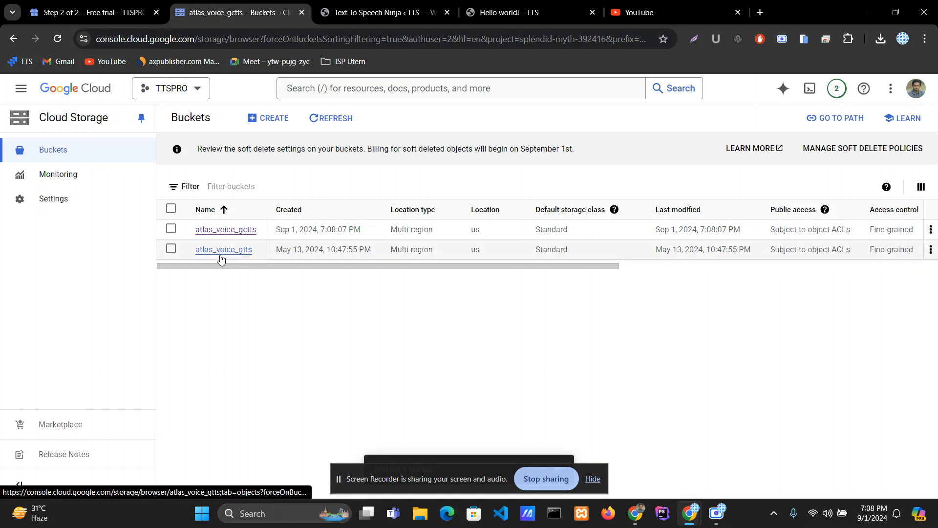
- Set the player to Google TTS Pro in the Text To Speech Pro customization settings and save
click(410, 4)
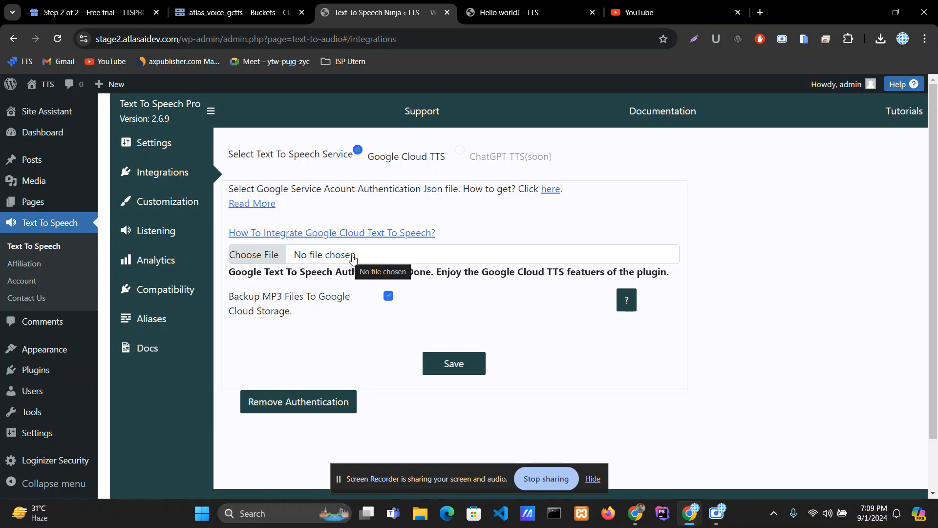
click(161, 201)
click(780, 225)
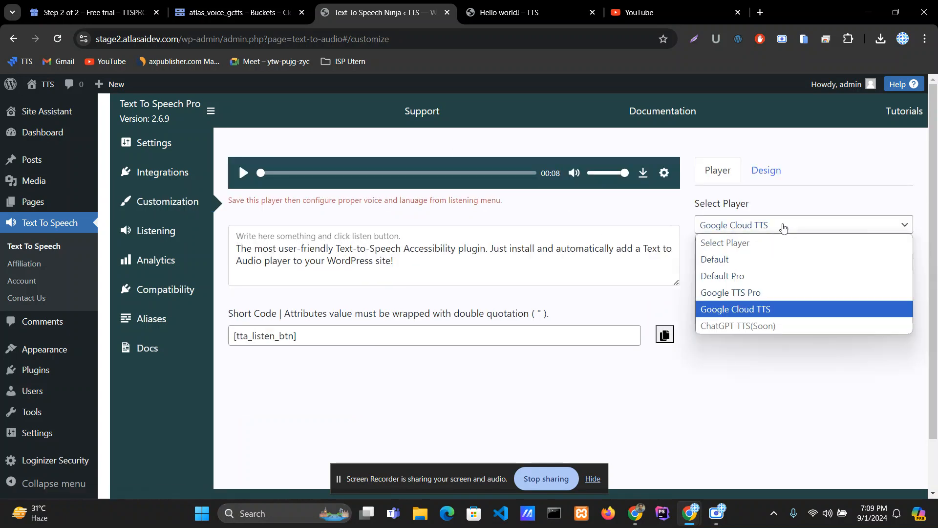
click(742, 293)
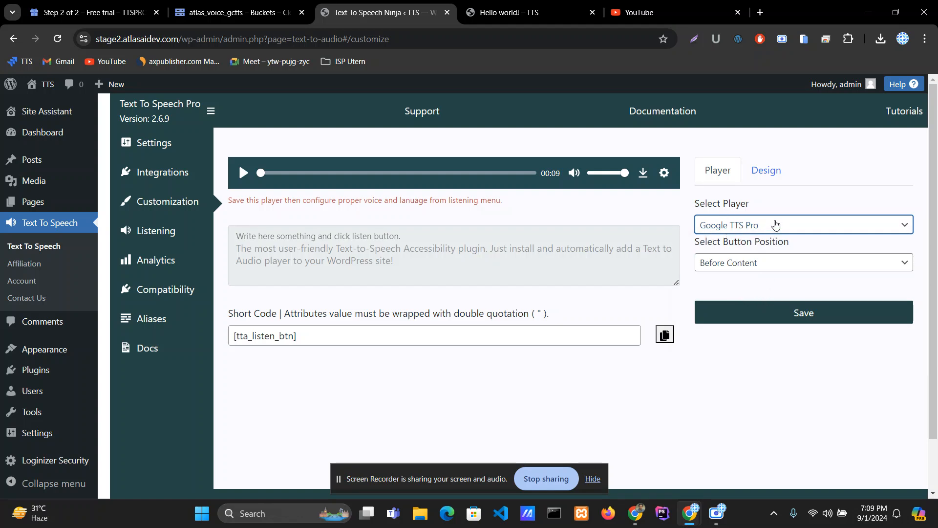
click(776, 226)
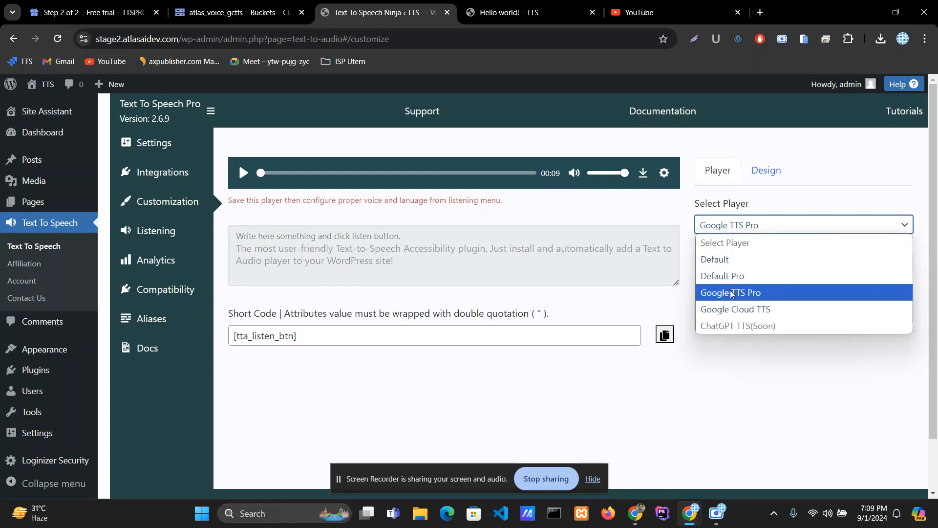
click(746, 293)
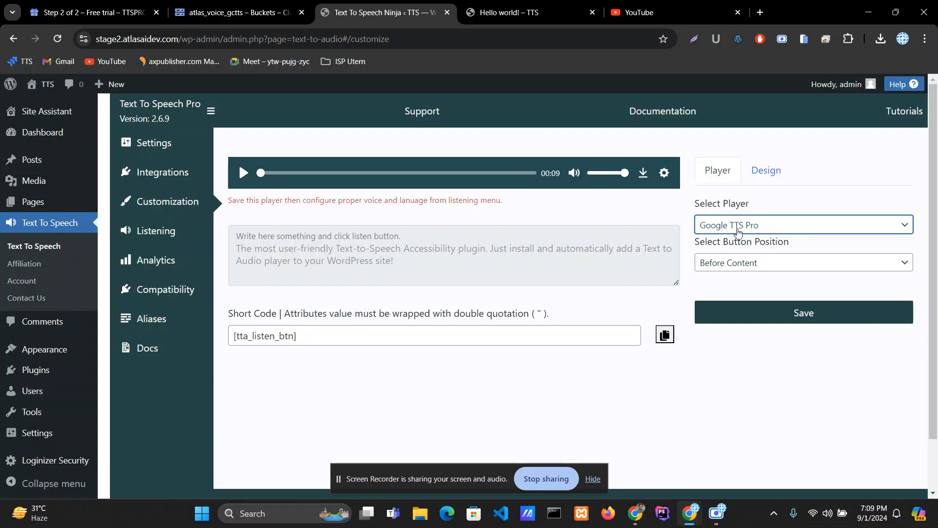
click(799, 323)
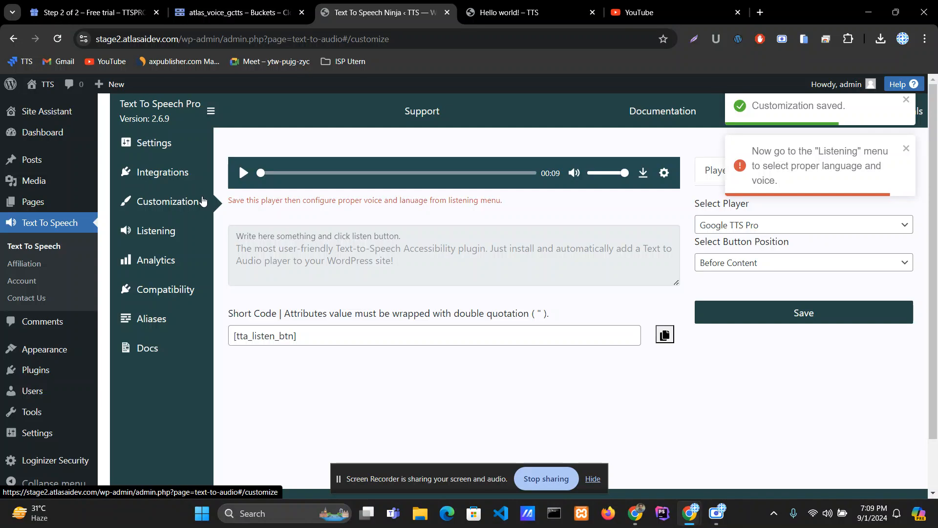
- Turn the MP3 backup to Google Cloud Storage off and on again in the plugin's integration settings, and save
click(168, 171)
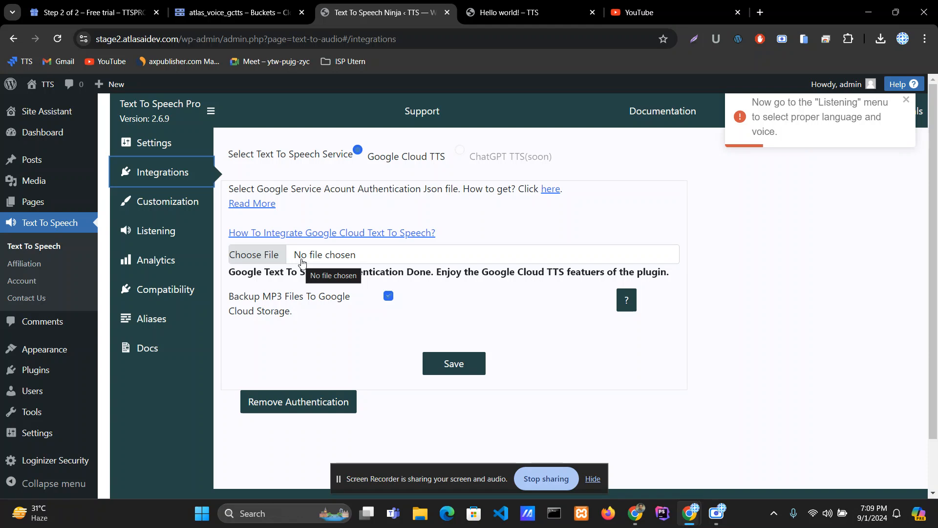
drag(233, 299, 350, 300)
click(335, 314)
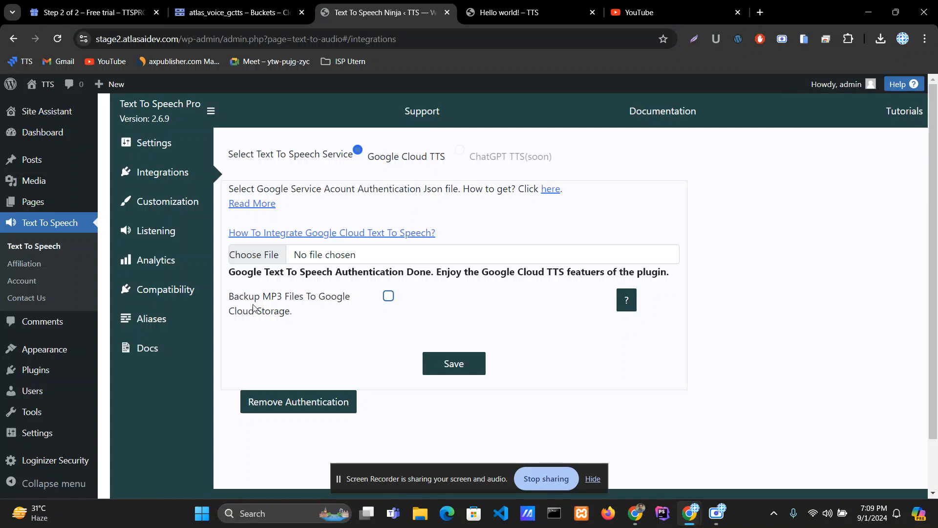
click(388, 296)
click(425, 362)
- Review the plugin's integration settings for the MP3 backup and its customization settings for the selected player
click(168, 171)
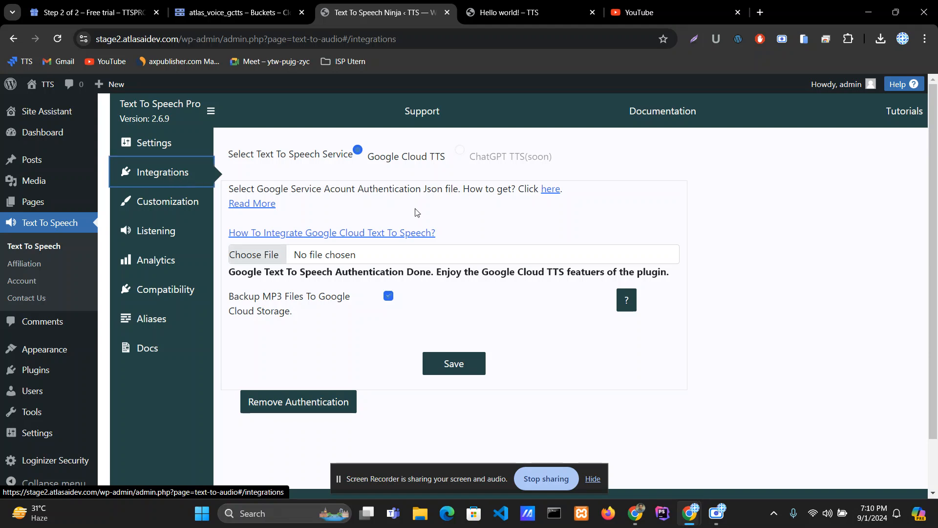
click(172, 202)
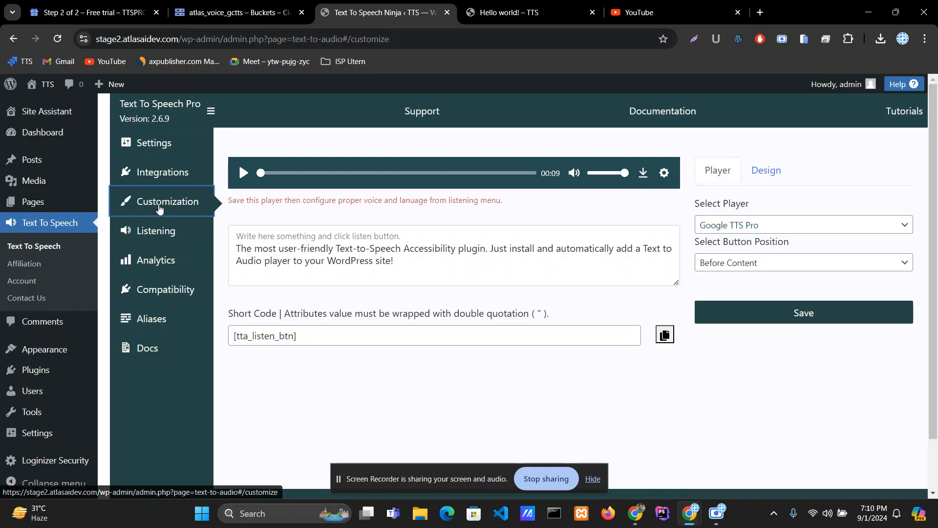
click(167, 175)
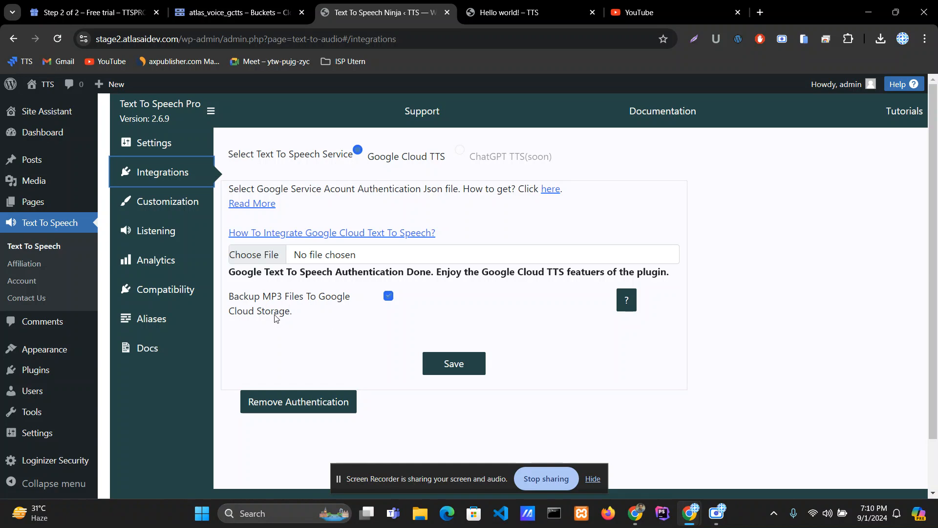
click(162, 204)
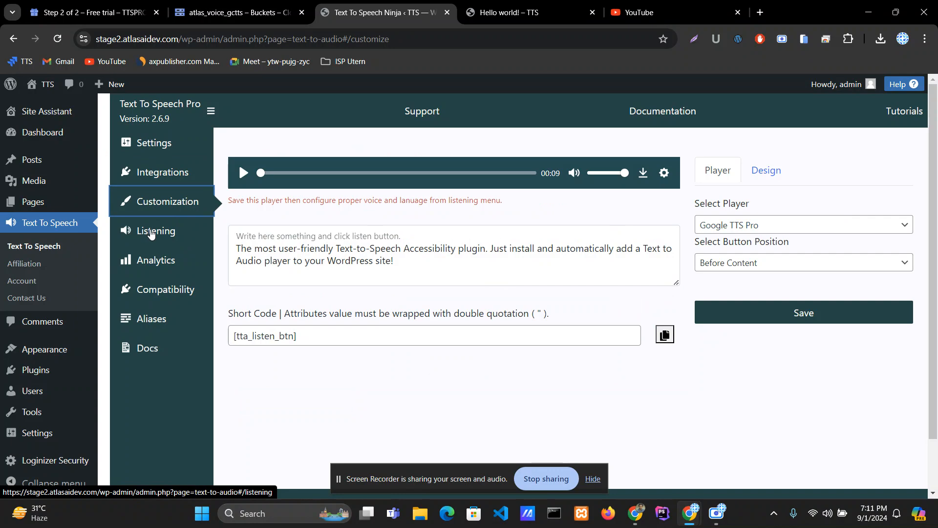
- Set the voice language to English (United States) in the plugin's listening settings and save
click(151, 234)
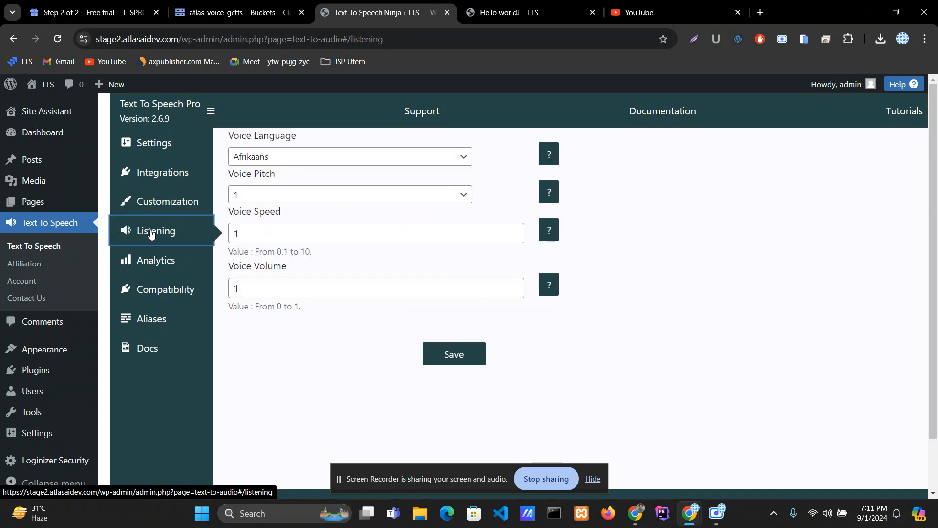
click(300, 162)
scroll(369, 318, down, 10)
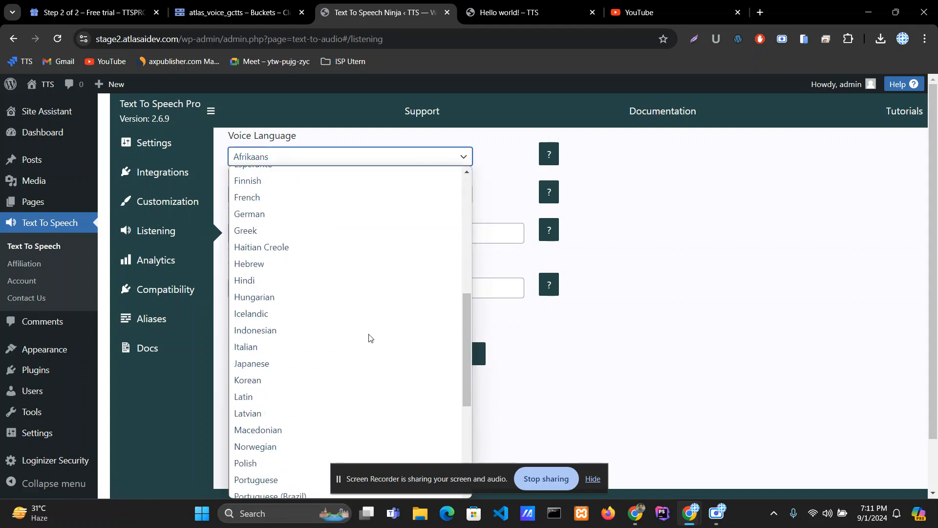
scroll(370, 337, up, 10)
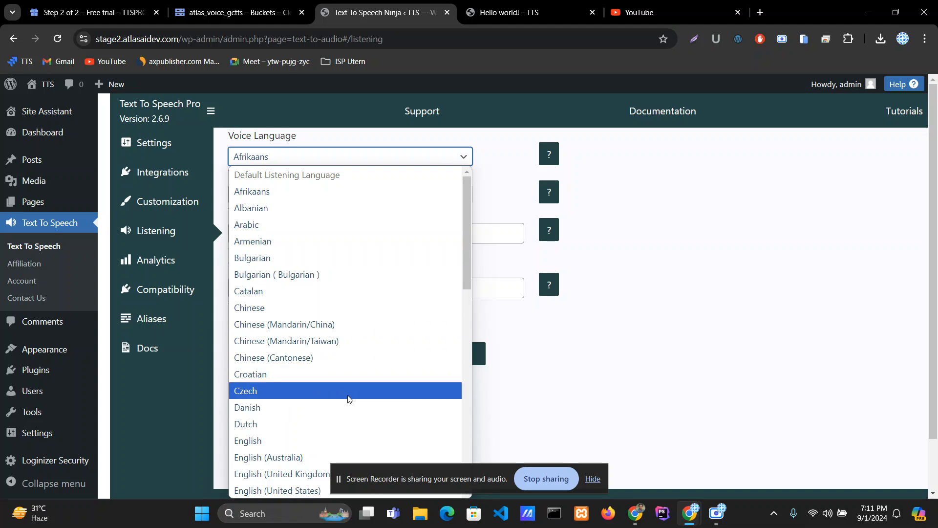
scroll(348, 374, down, 5)
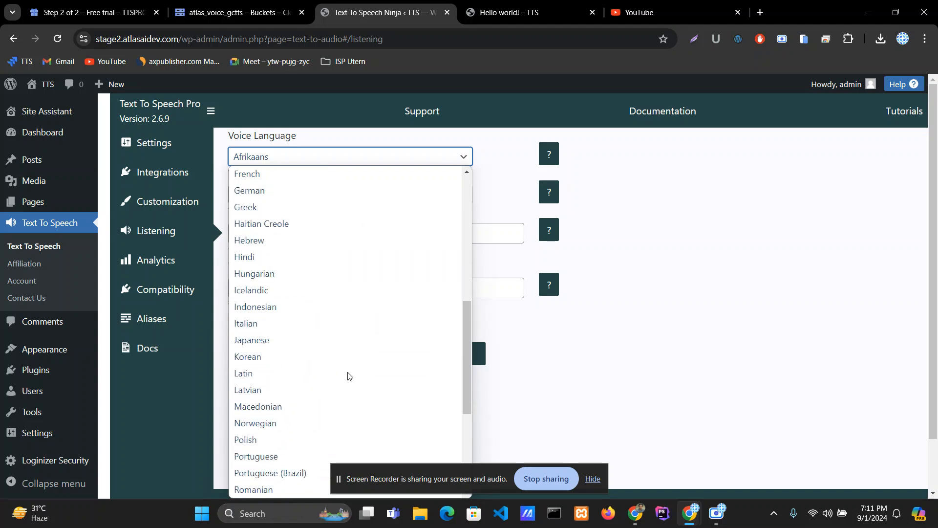
scroll(346, 371, down, 4)
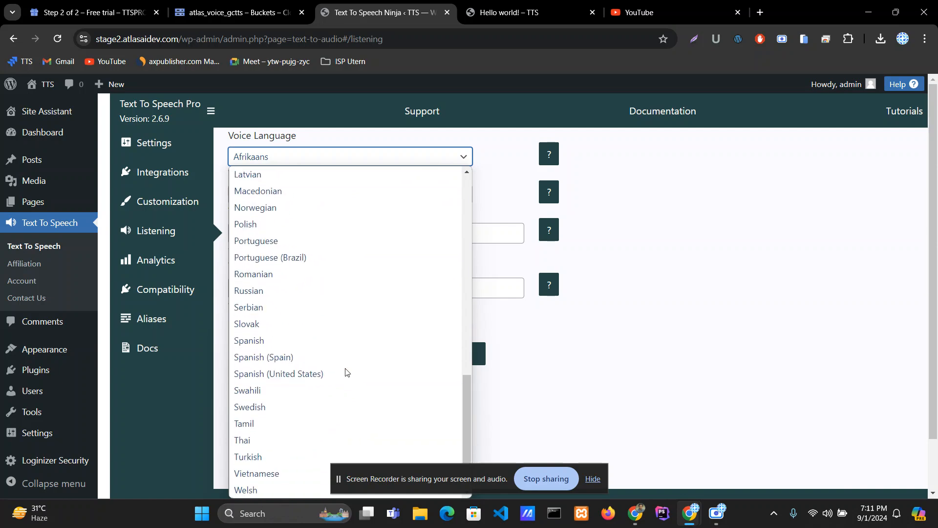
click(593, 478)
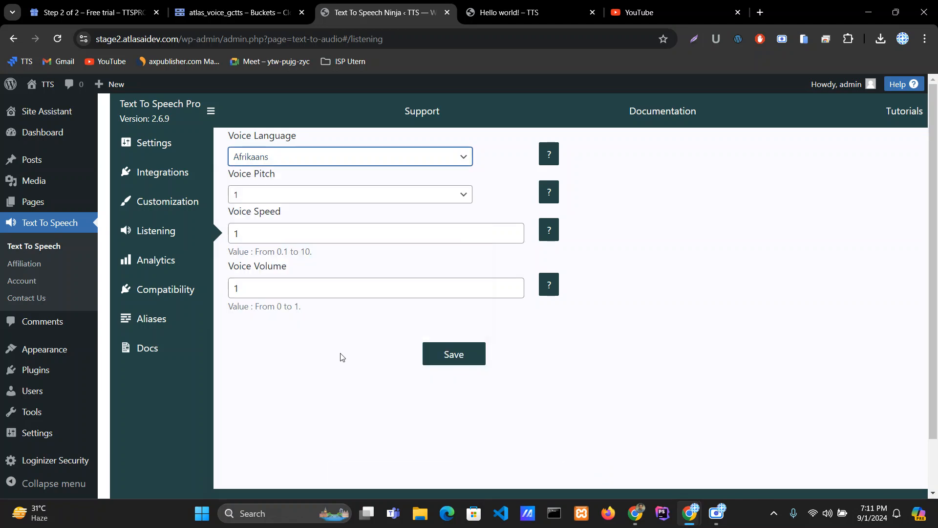
click(342, 156)
scroll(312, 367, down, 3)
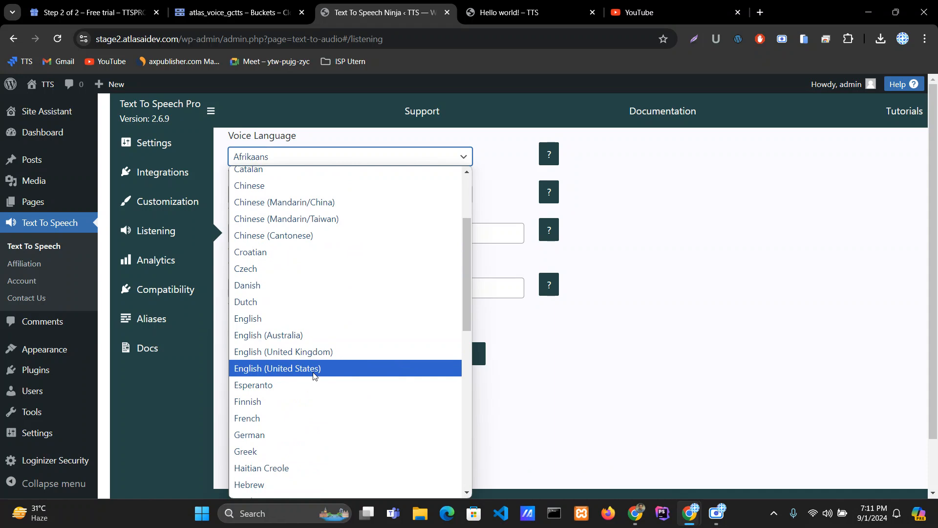
click(313, 375)
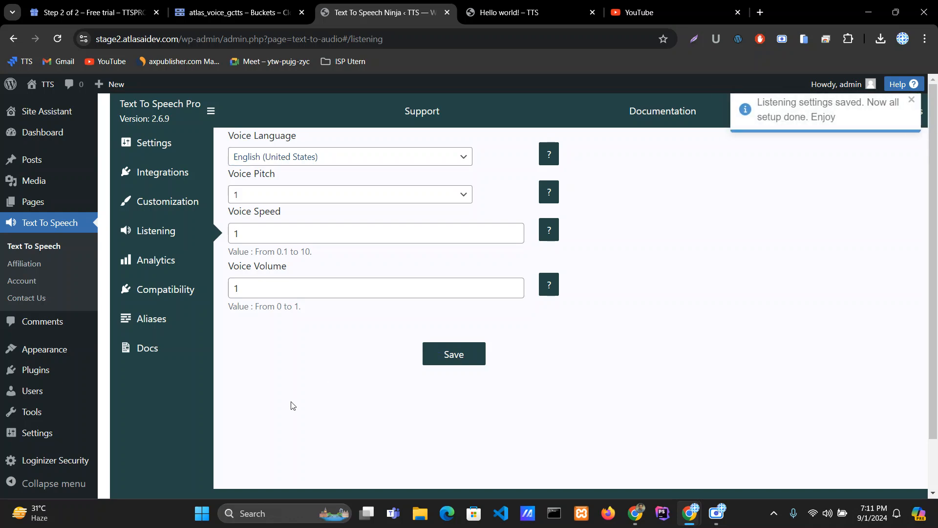
- Permanently delete the atlas_voice_gtts bucket from the Cloud Storage bucket list, entering DELETE as confirmation
click(213, 4)
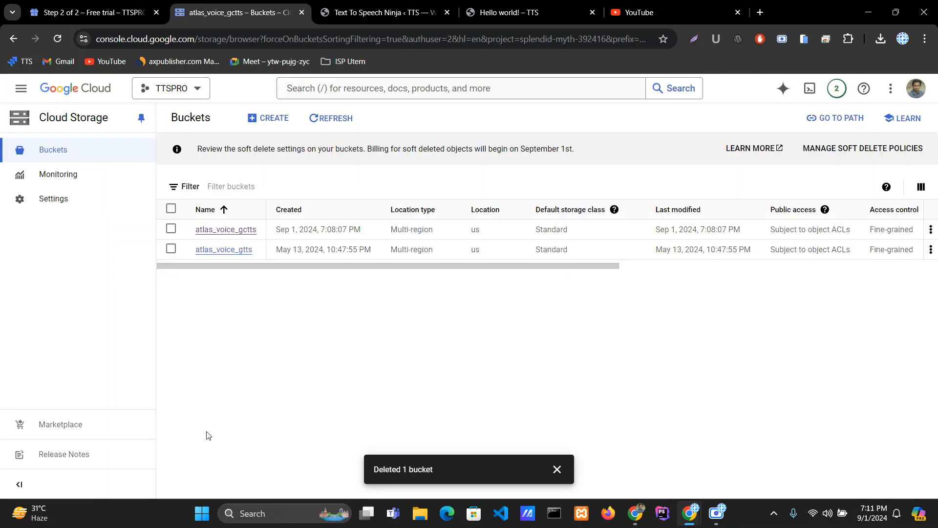
click(930, 249)
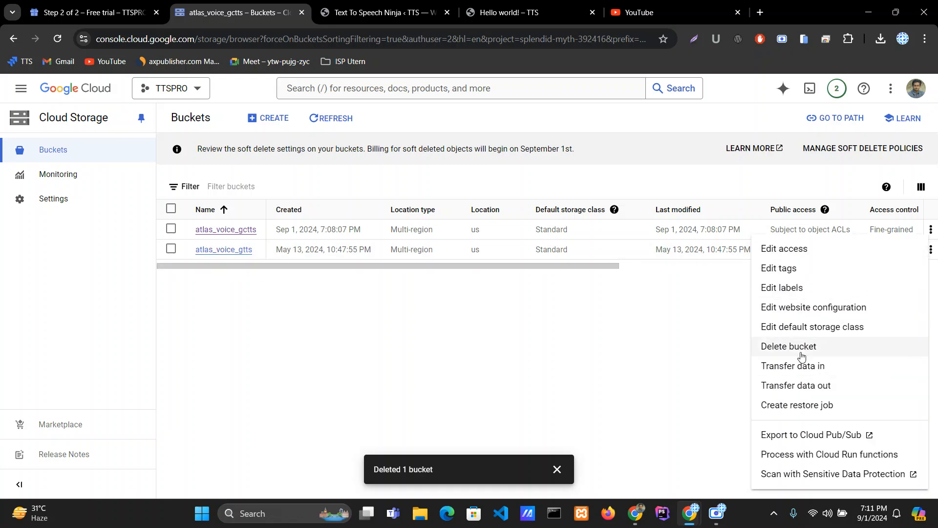
click(820, 346)
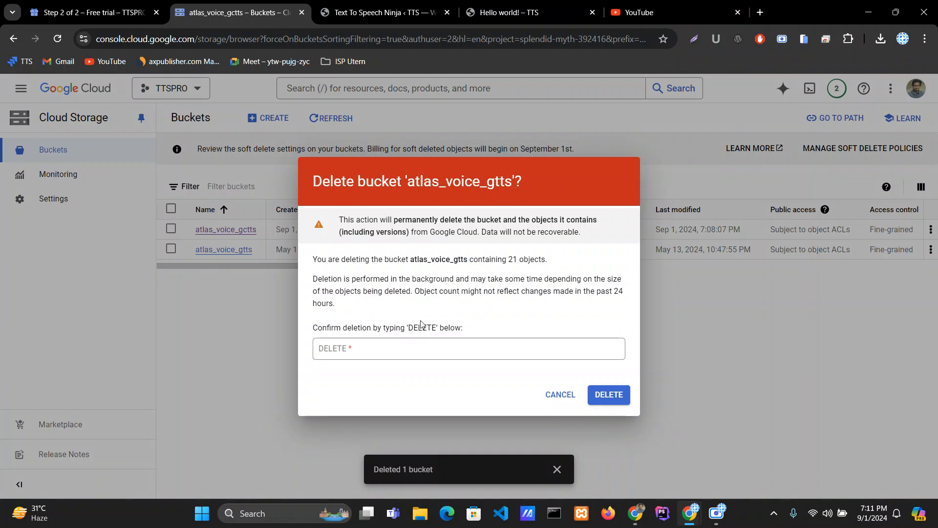
double_click(421, 327)
key(ctrl+c)
click(421, 354)
key(ctrl+v)
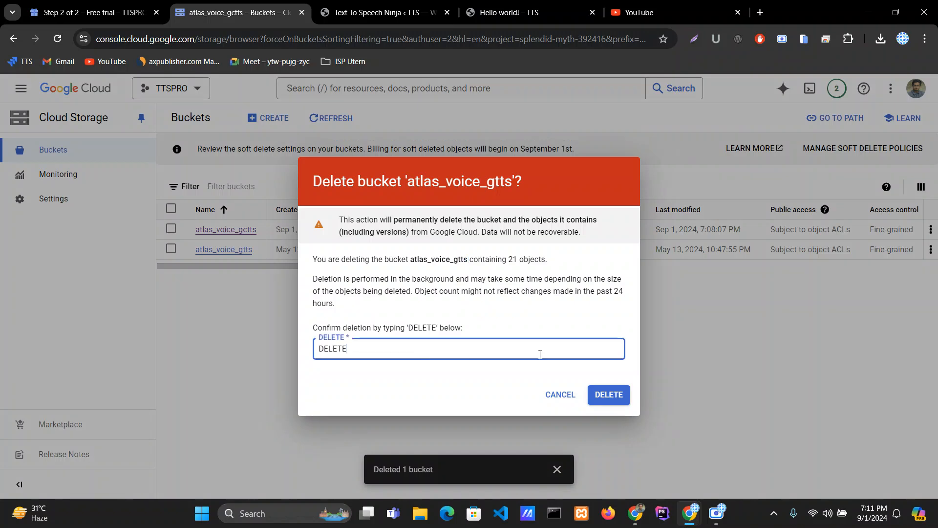
click(609, 394)
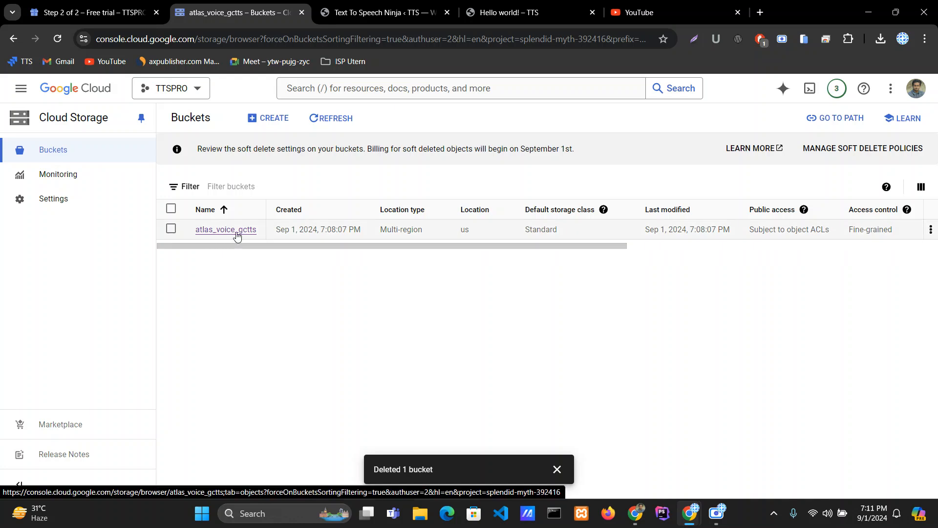
- Reload the Hello world! post and inspect the audio player's plyr__controls element to check the MP3 download link
click(368, 4)
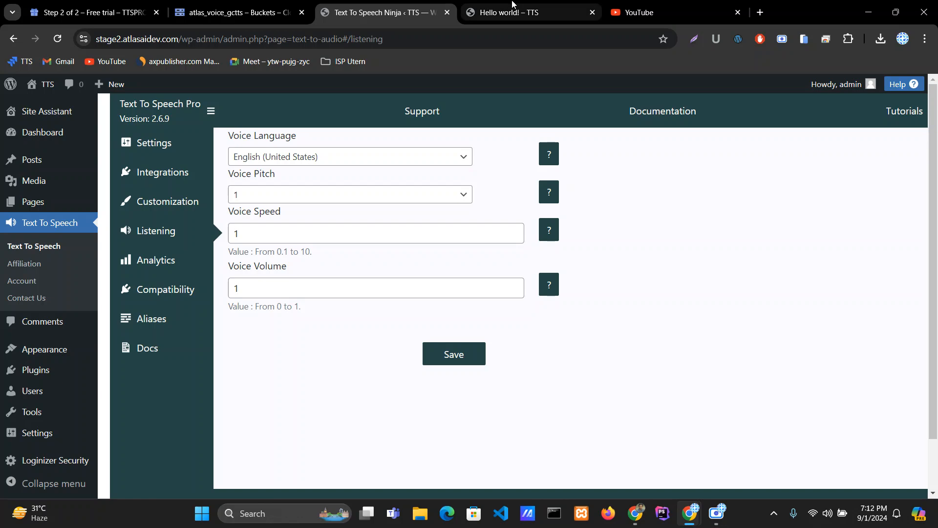
click(508, 12)
click(56, 37)
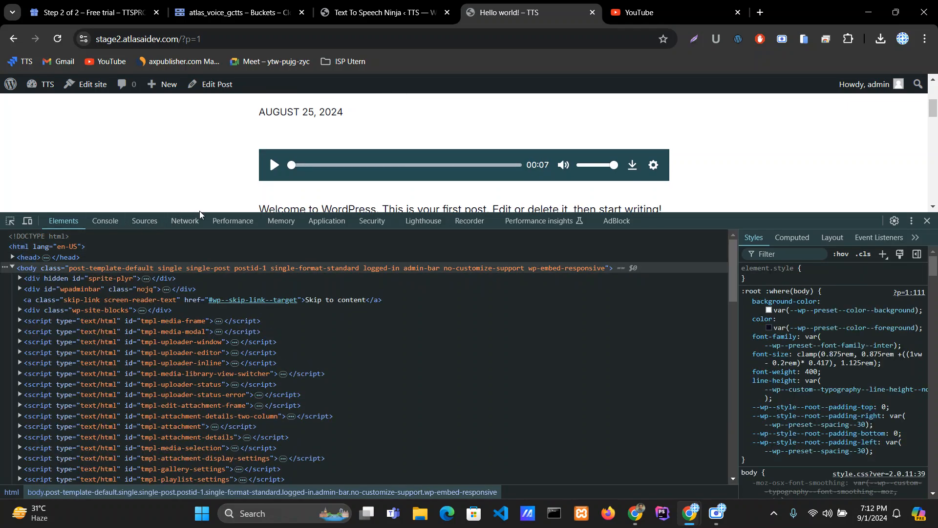
right_click(286, 168)
scroll(348, 410, down, 1)
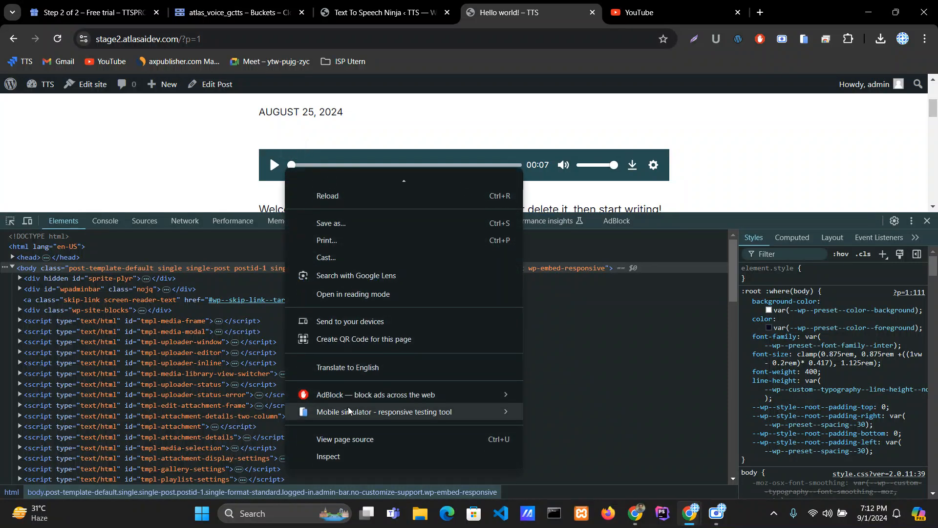
click(328, 456)
scroll(72, 386, down, 1)
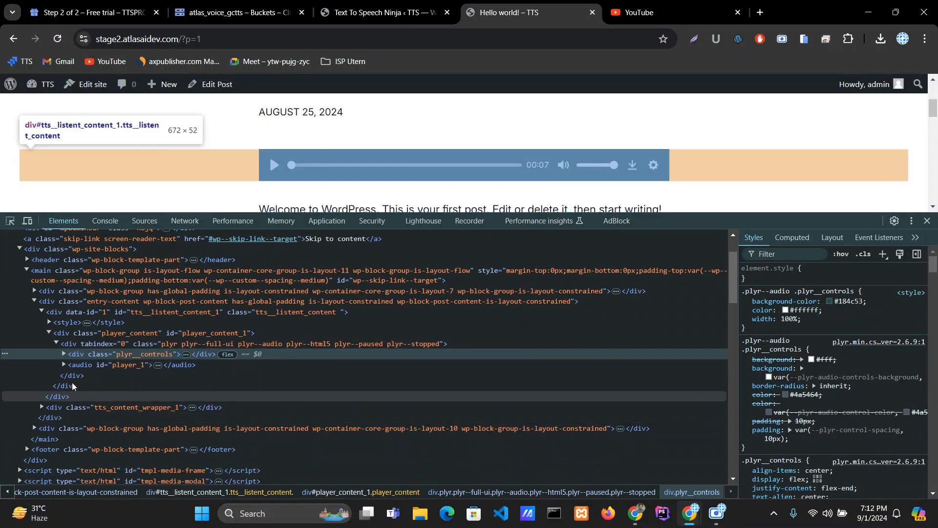
click(64, 354)
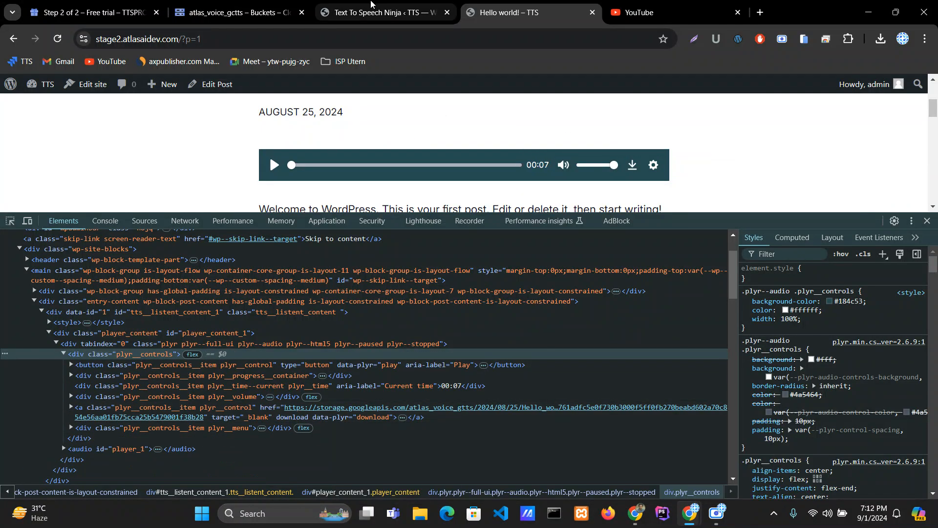
- Refresh the Cloud Storage bucket list and browse the atlas_voice_gtts bucket to 2024/08/25 to check the backed-up MP3 file
click(236, 6)
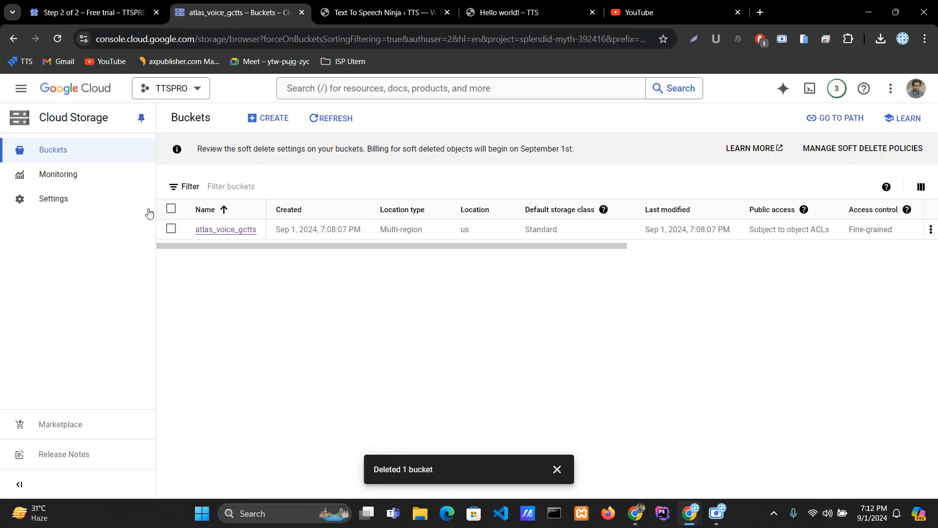
click(57, 39)
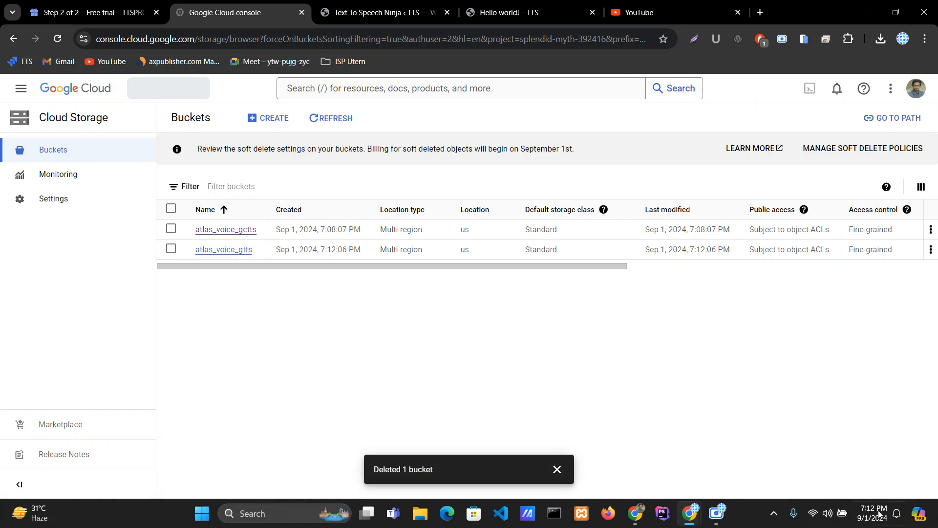
mouse_move(869, 521)
click(224, 250)
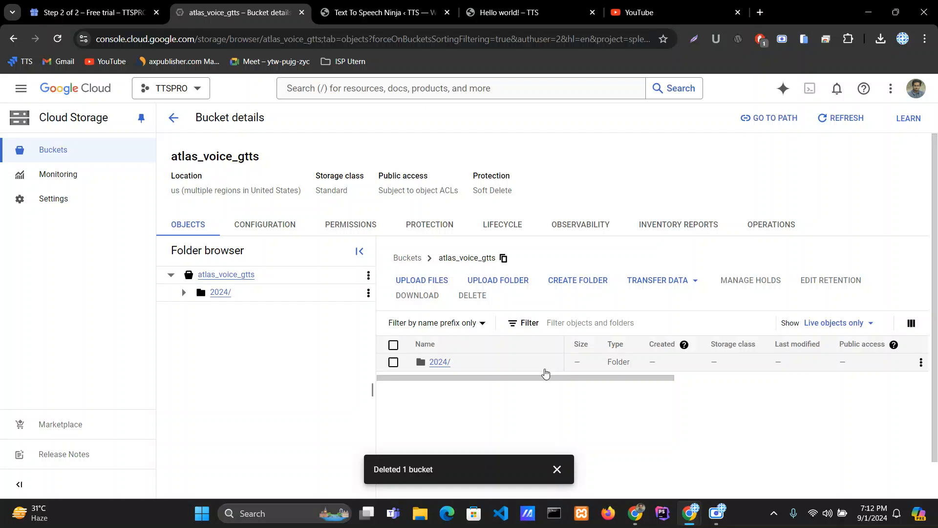
click(450, 364)
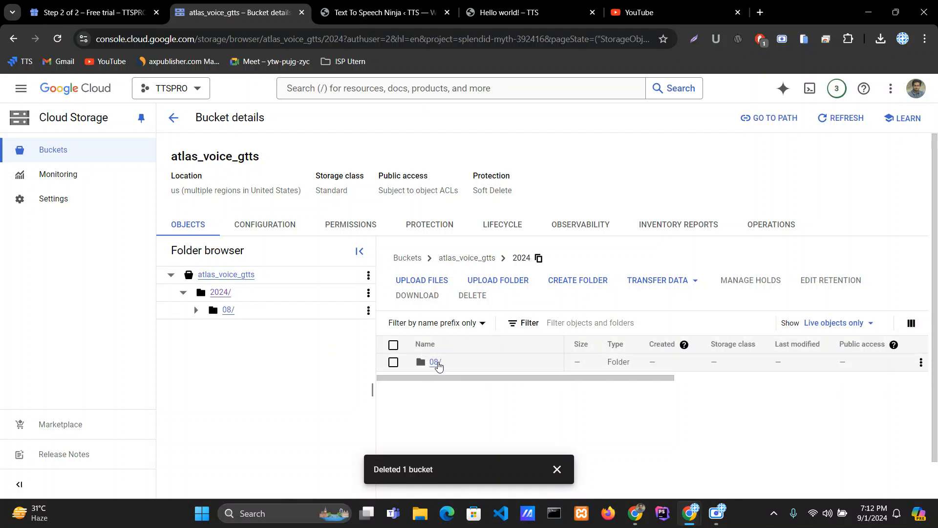
click(434, 362)
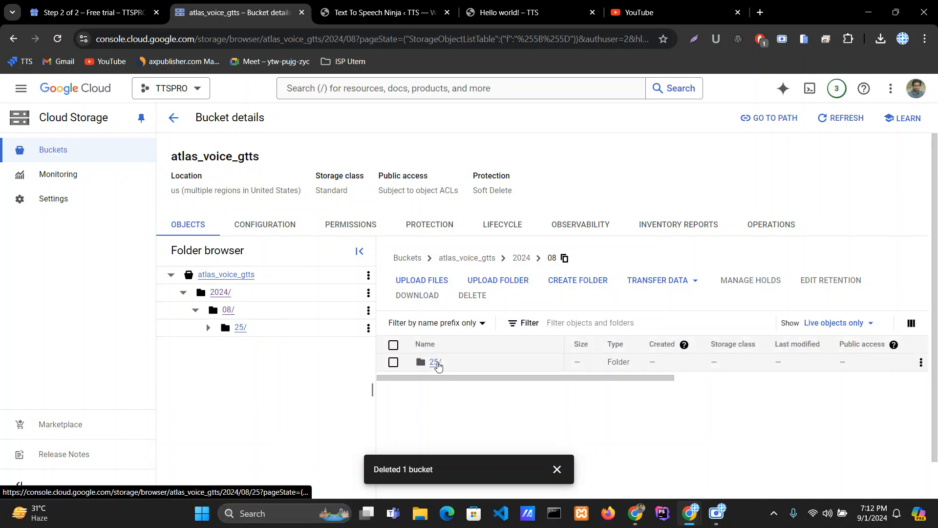
click(436, 363)
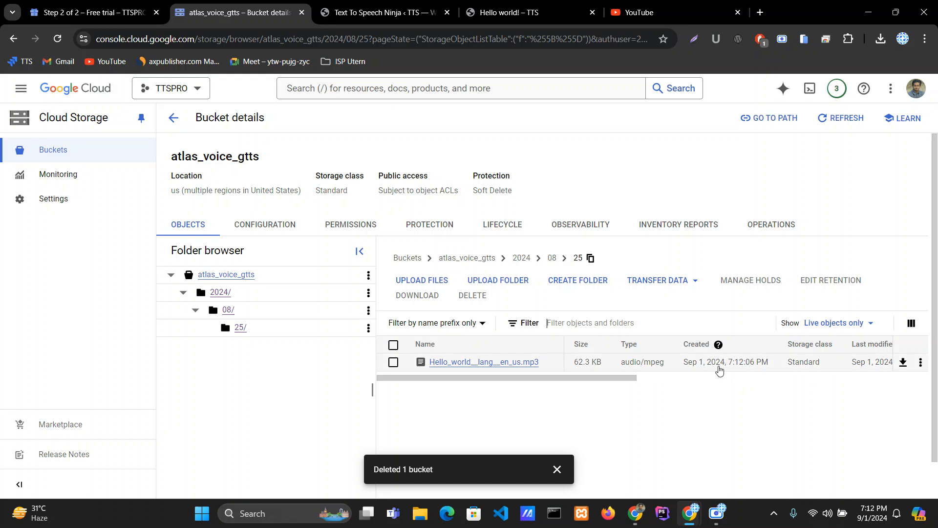
- Recheck the MP3 backup option in the plugin's integration settings and the player selection in its customization settings
click(412, 5)
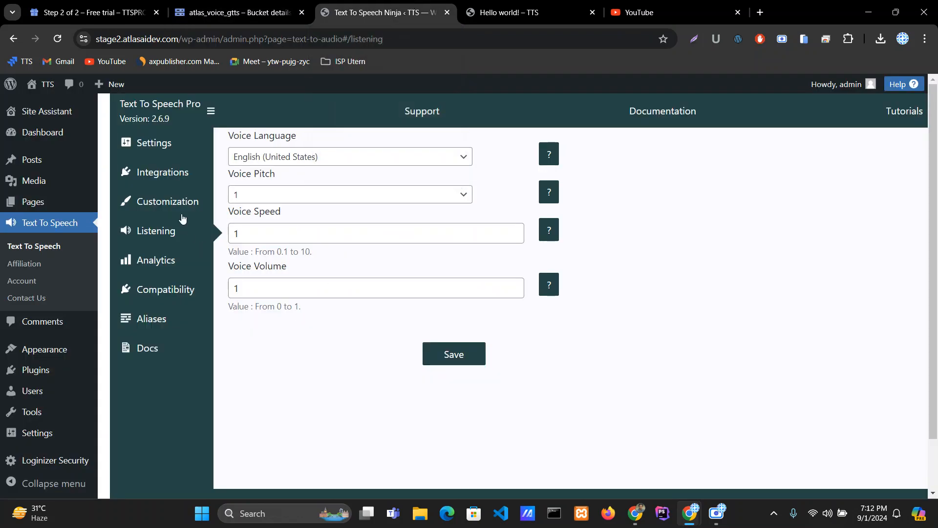
click(164, 170)
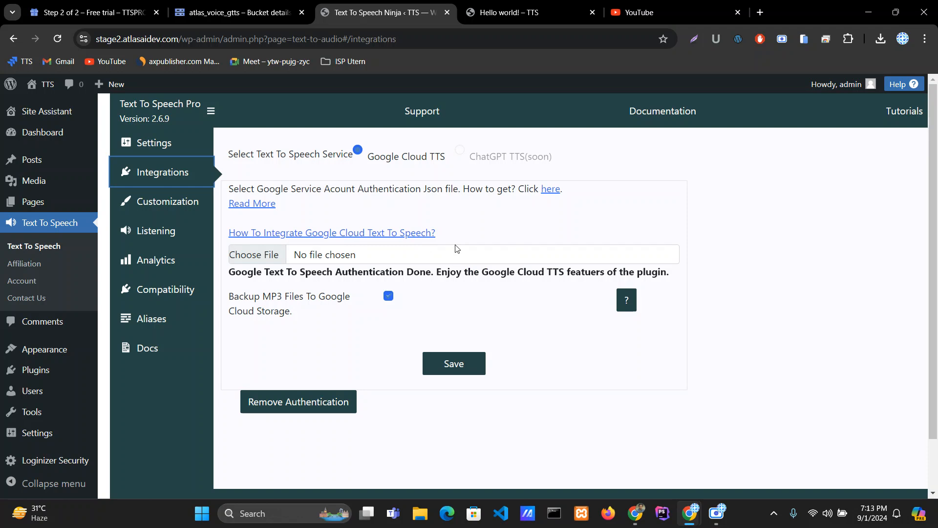
click(176, 203)
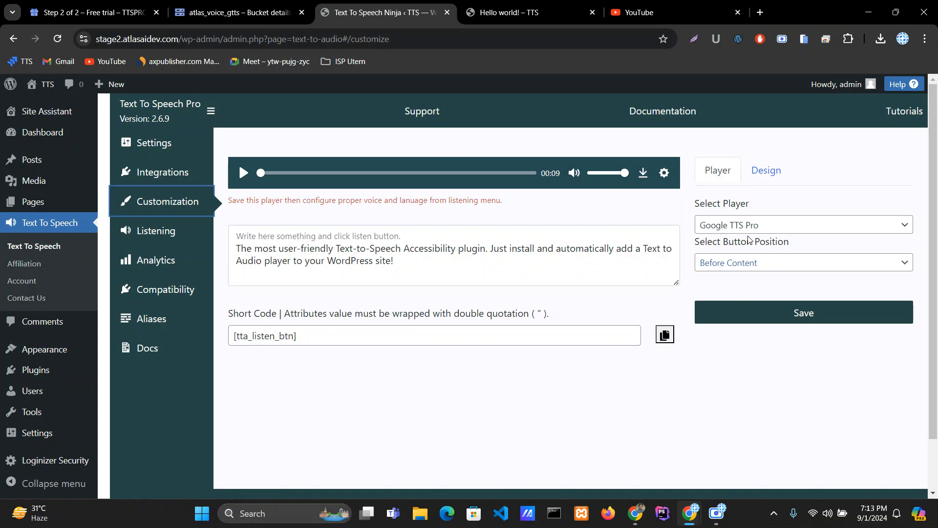
click(394, 432)
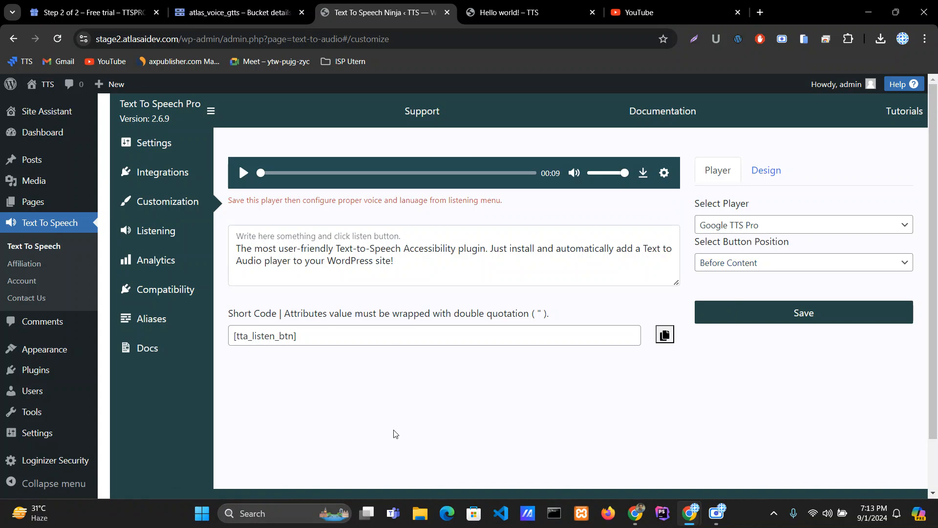